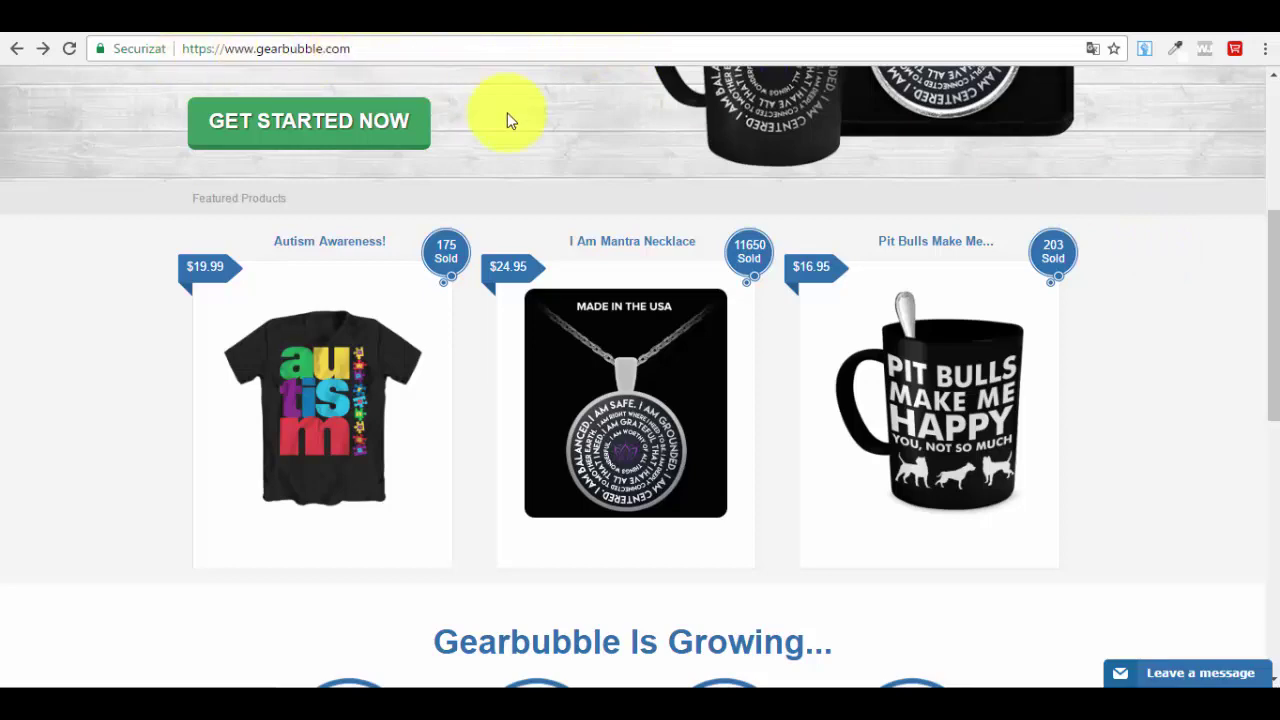
Log in to the GearBubble seller account with the prefilled credentials and the Remember me option enabled.
scroll(609, 210, "up", 3)
scroll(609, 218, "up", 2)
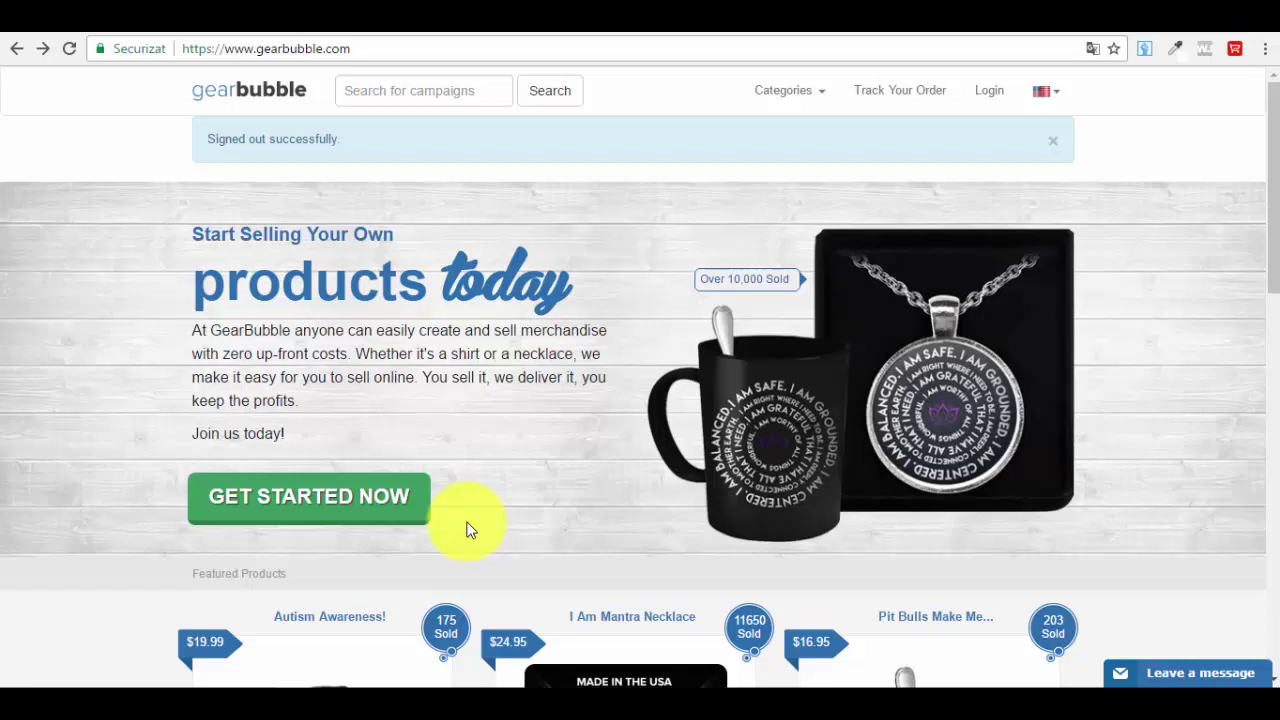
left_click(998, 102)
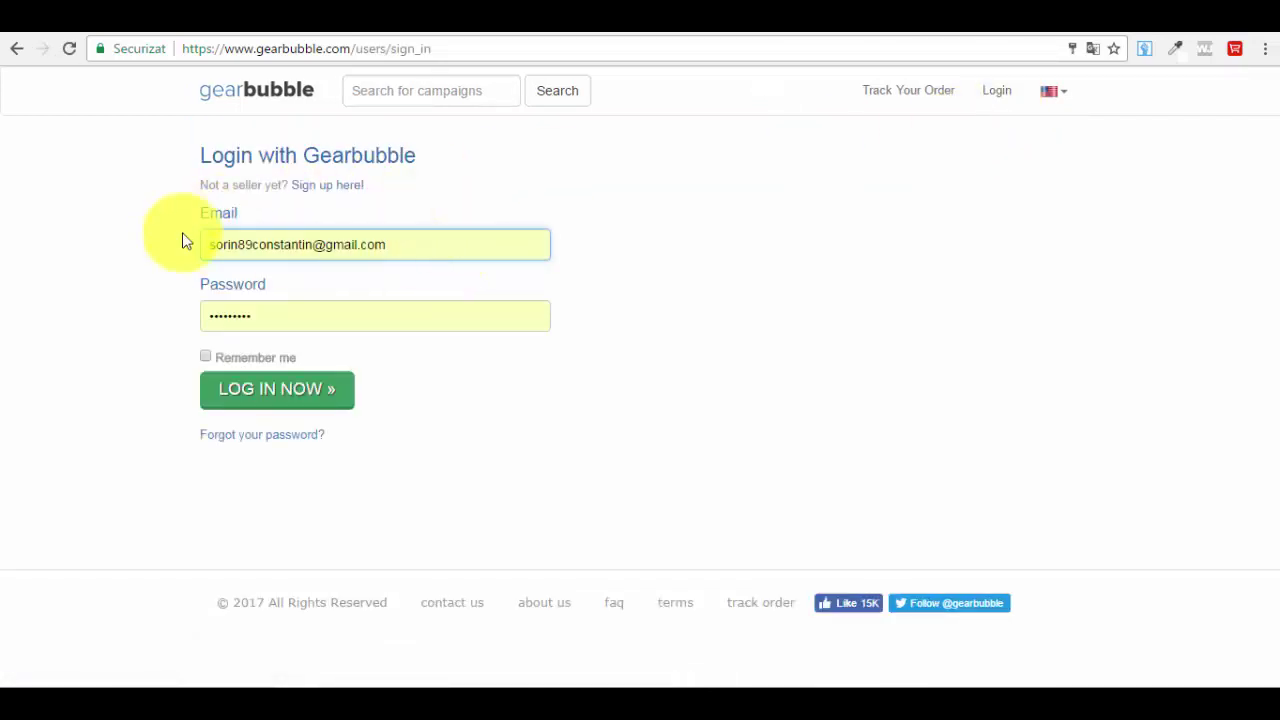
left_click(207, 359)
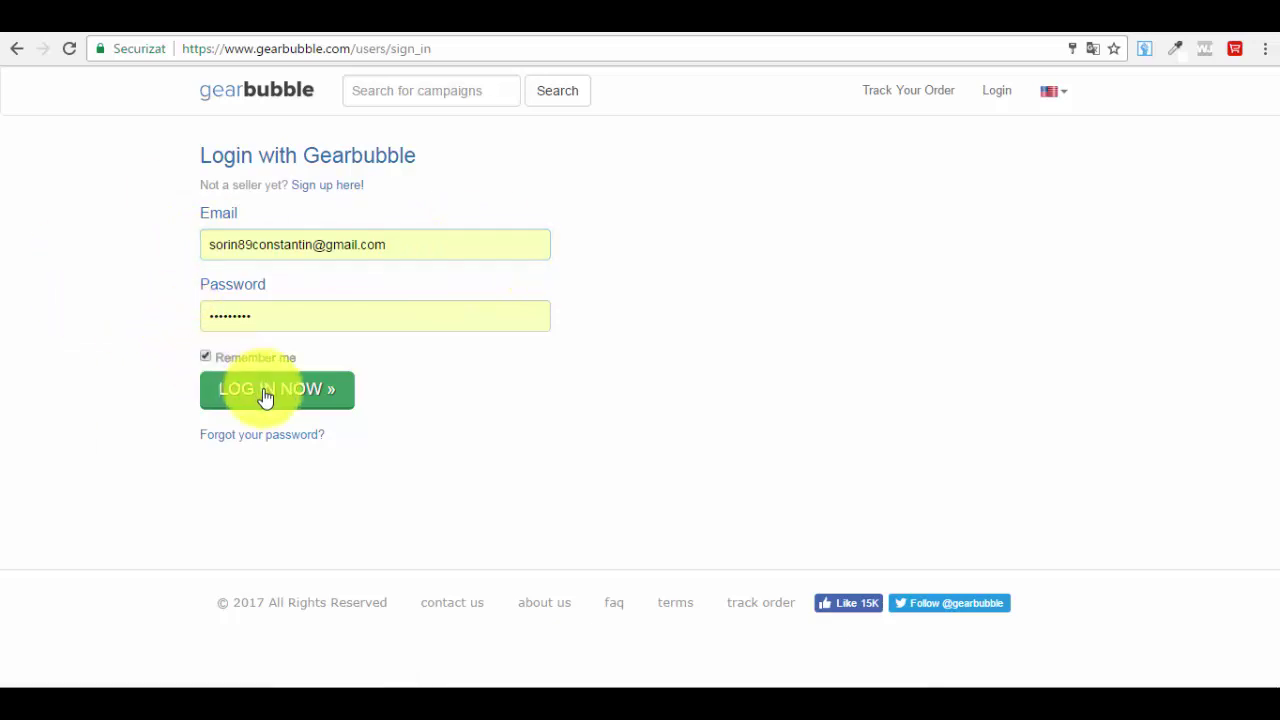
left_click(320, 400)
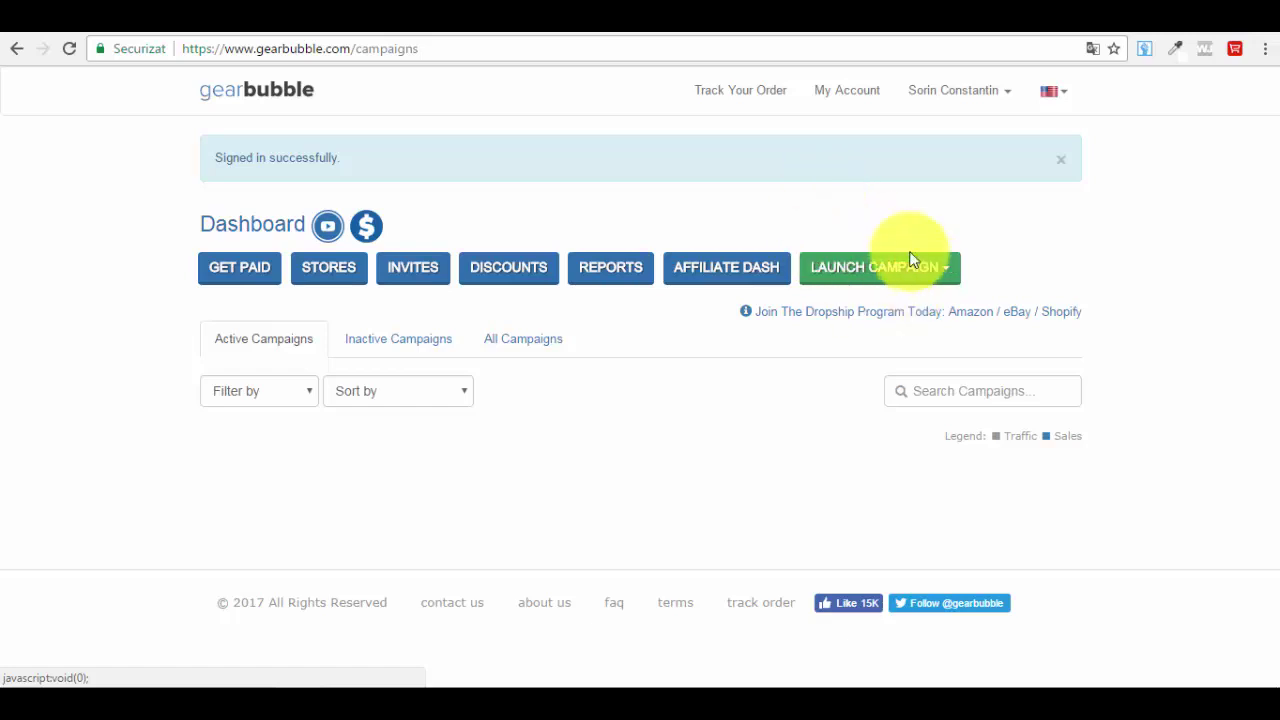
Launch a Traditional campaign and proceed to the design stage with Coffee Mug as the product.
left_click(922, 278)
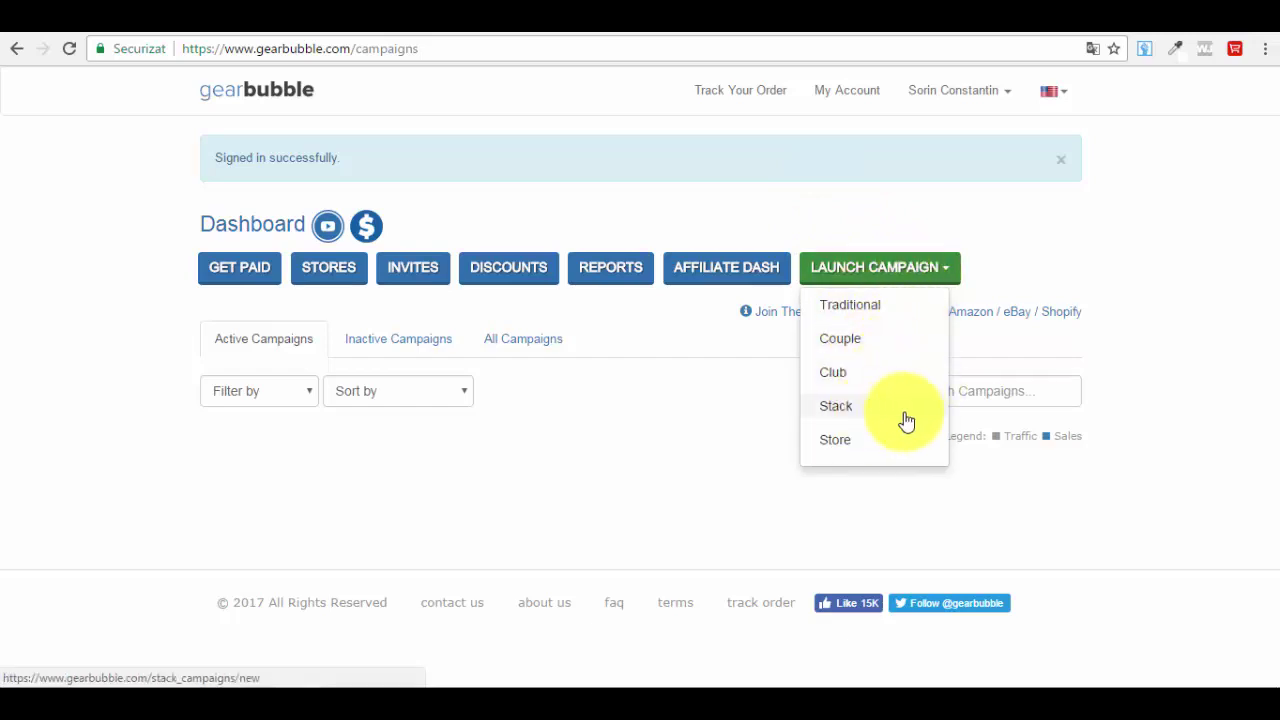
left_click(897, 313)
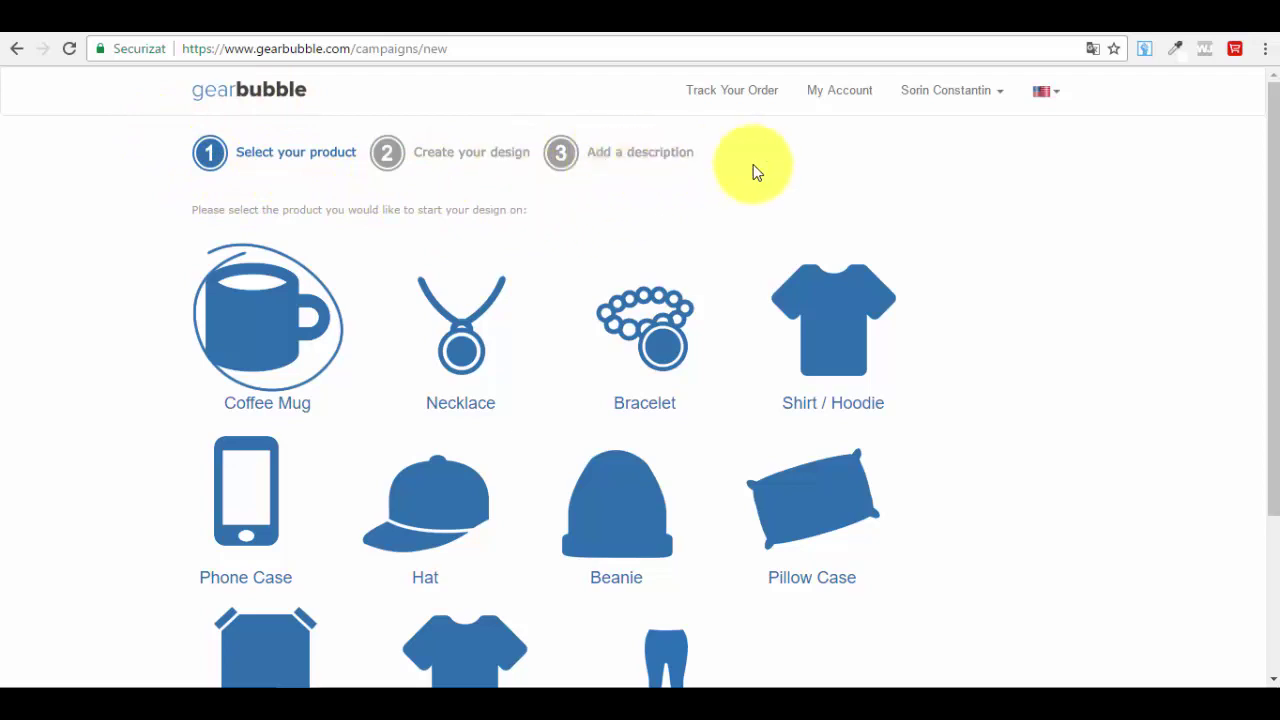
scroll(71, 194, "down", 2)
scroll(106, 154, "up", 1)
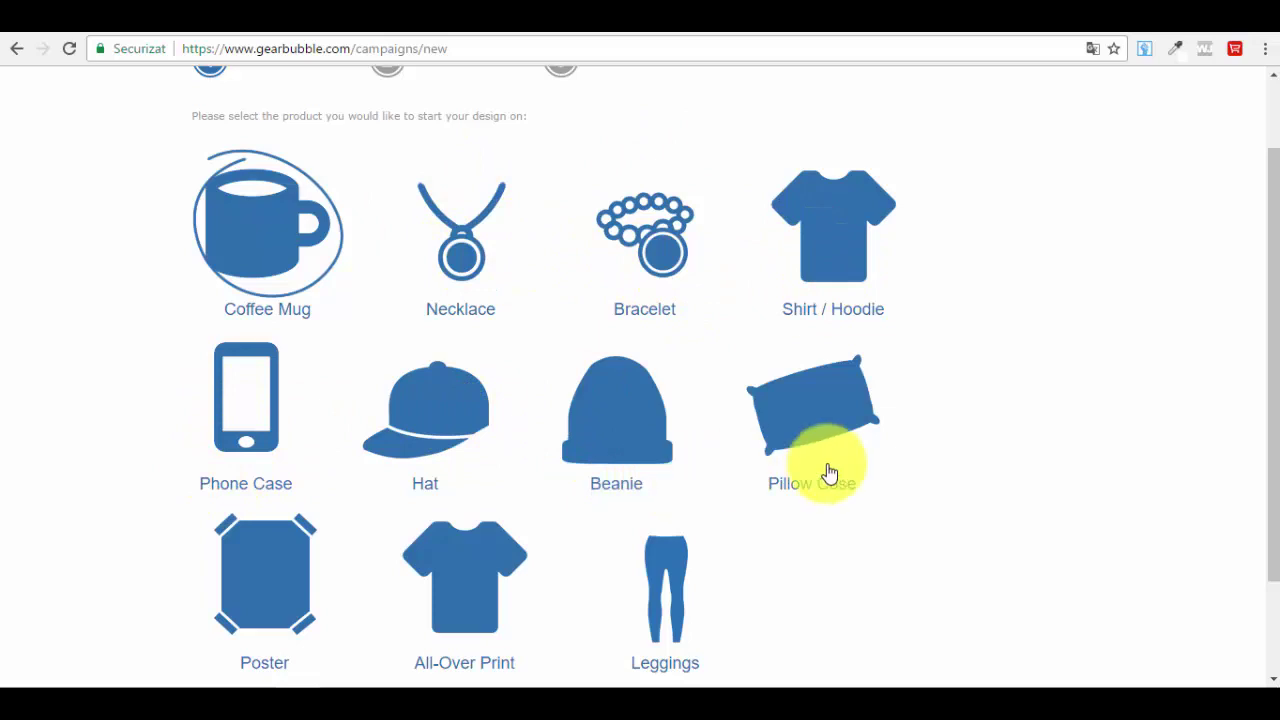
scroll(363, 503, "down", 1)
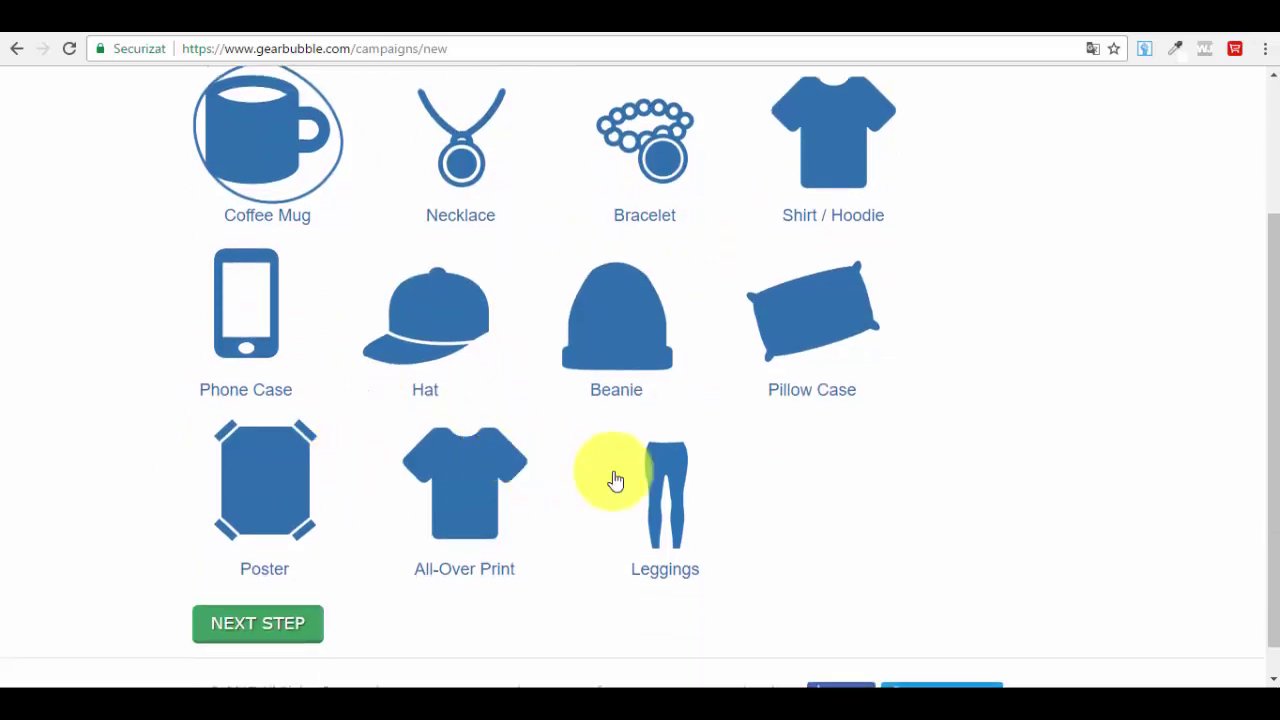
scroll(676, 545, "up", 1)
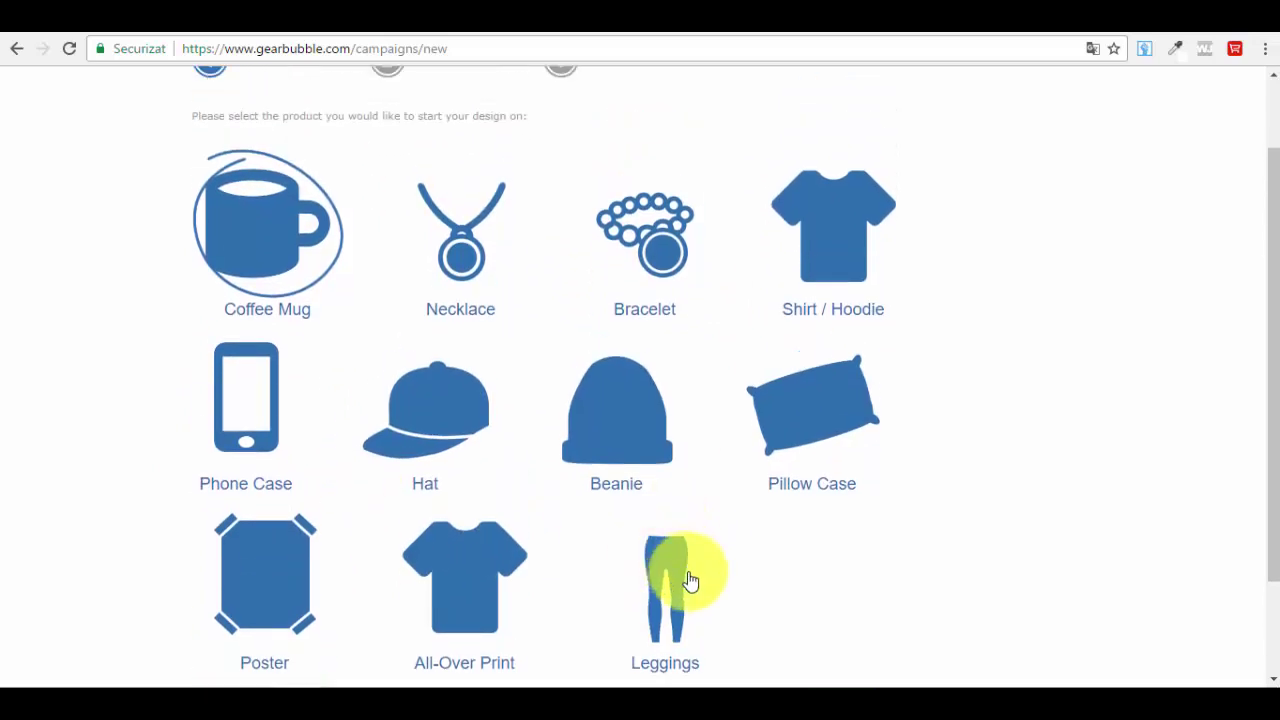
scroll(661, 551, "up", 1)
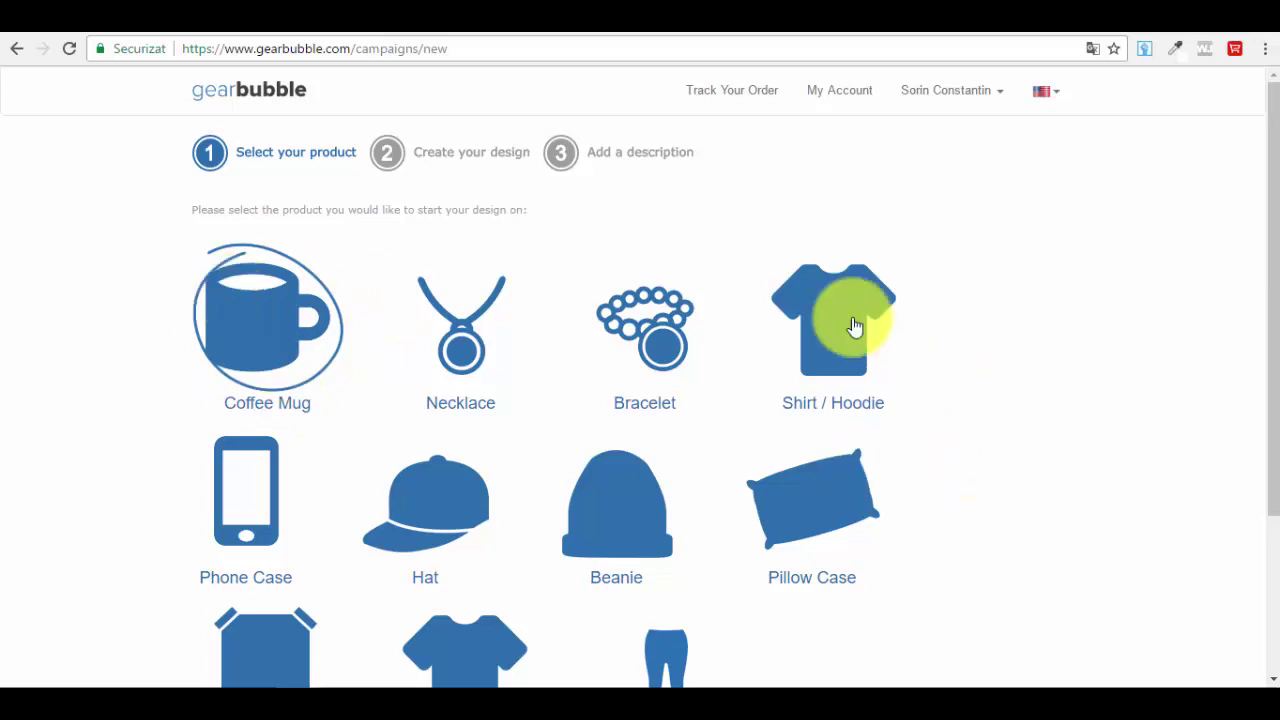
scroll(808, 334, "down", 1)
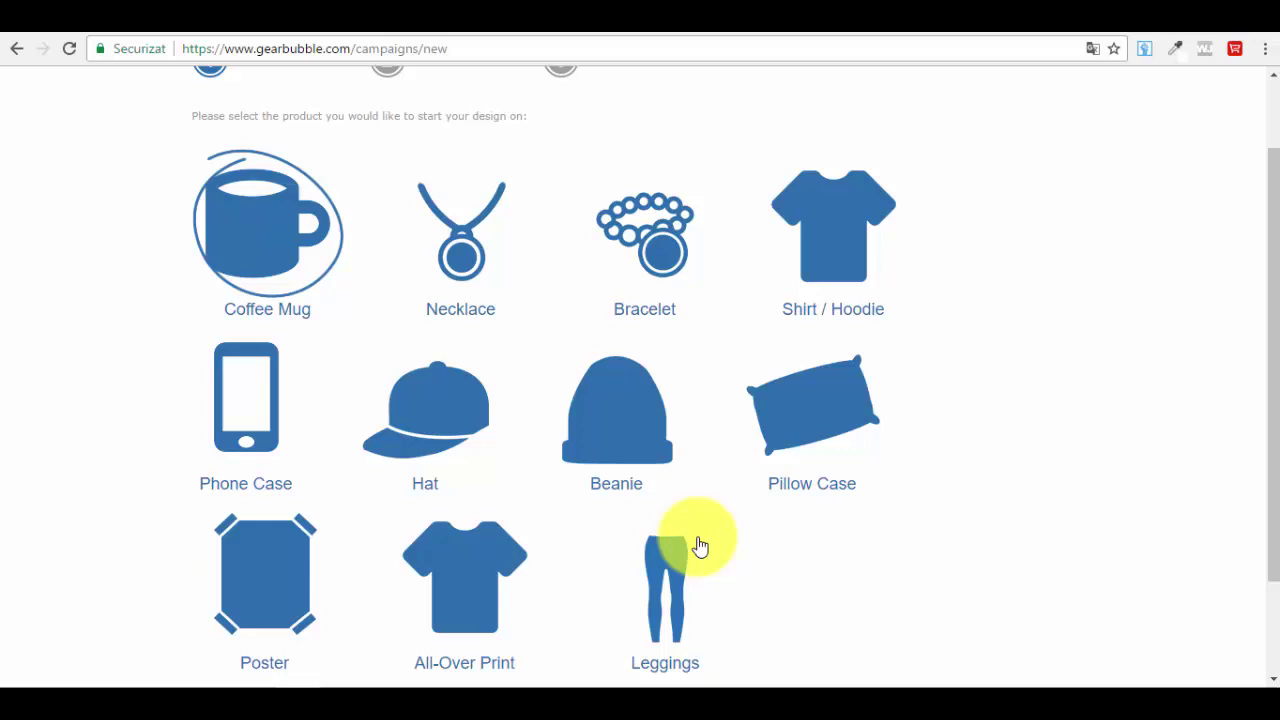
scroll(700, 545, "up", 1)
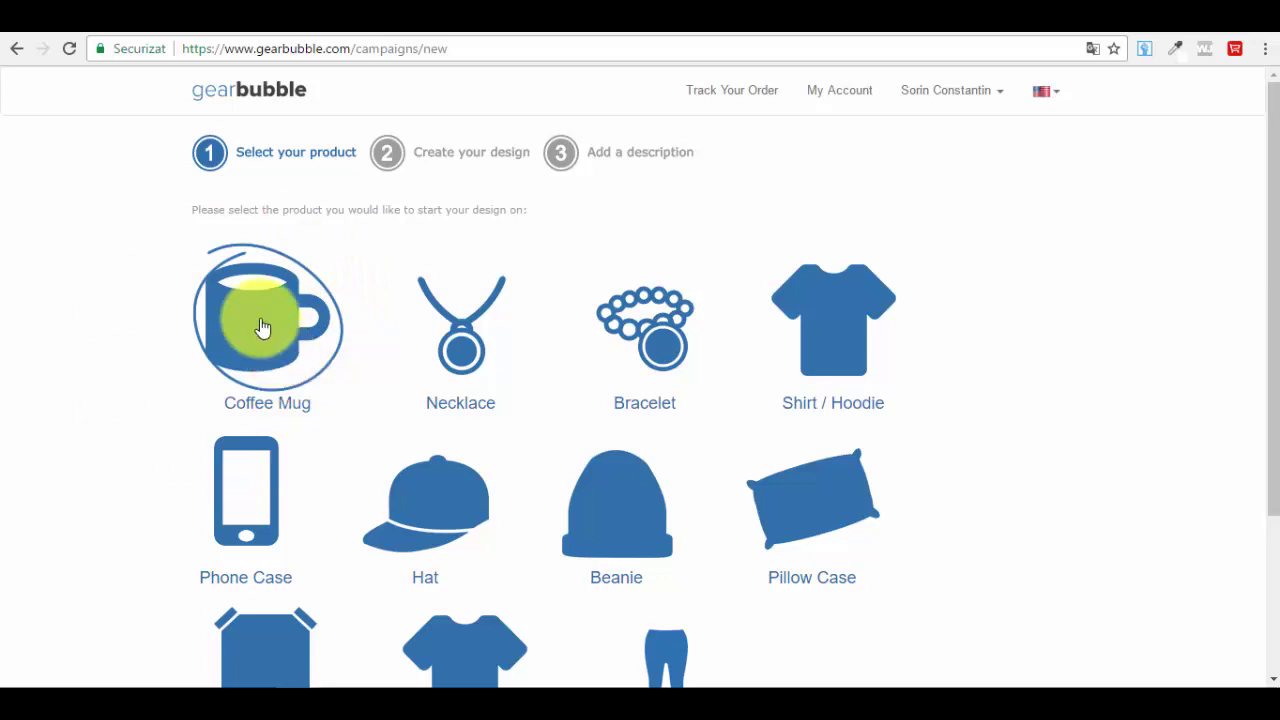
scroll(314, 400, "down", 2)
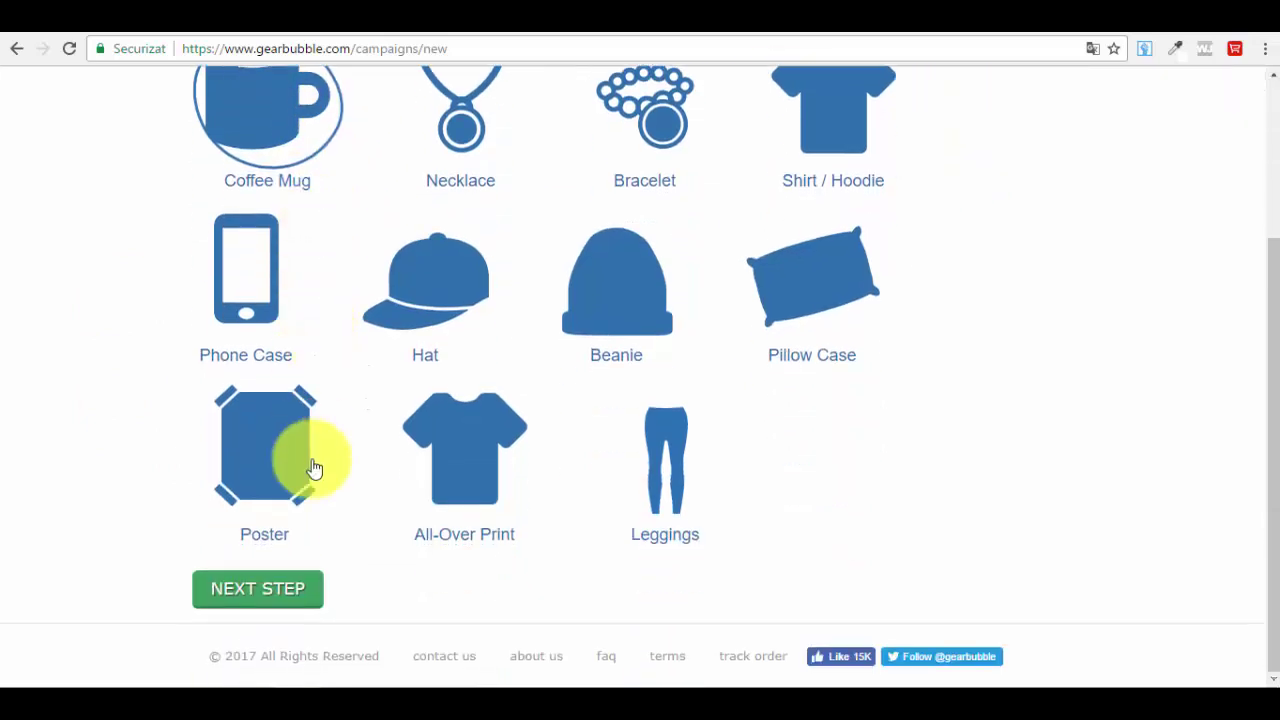
left_click(270, 593)
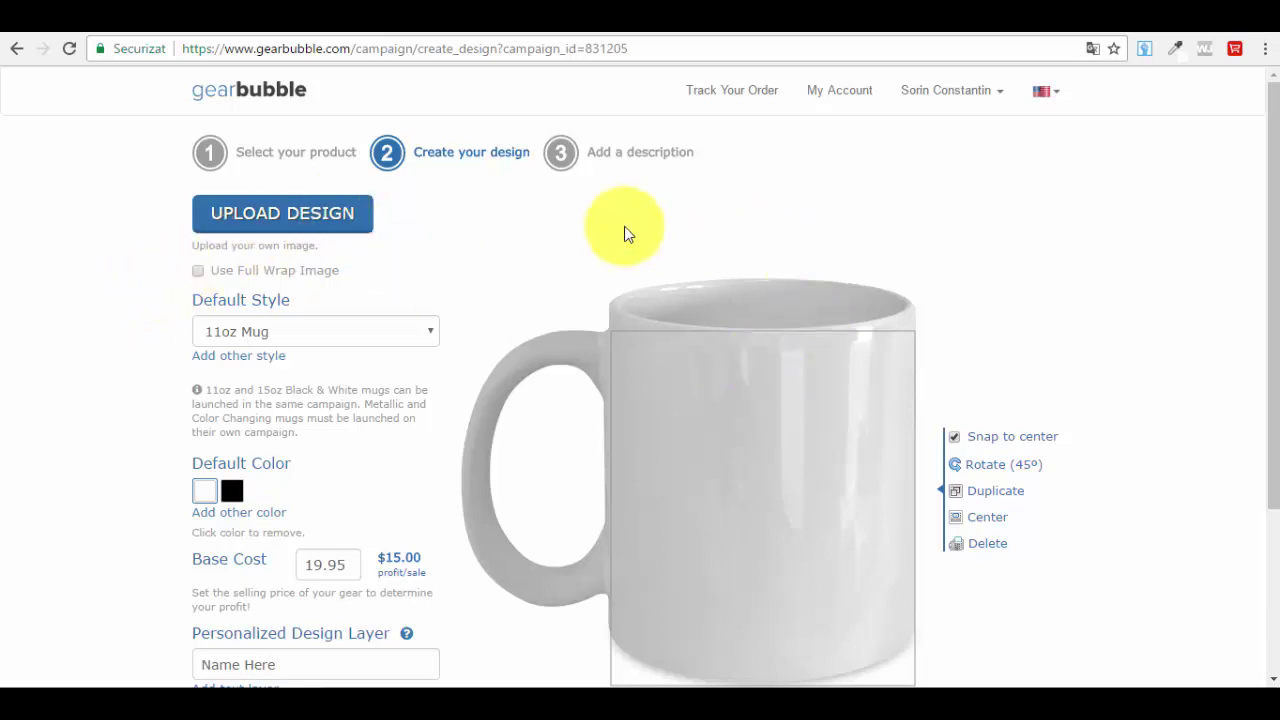
Try the full wrap image layout for the mug and return to the standard mug view.
left_click(200, 272)
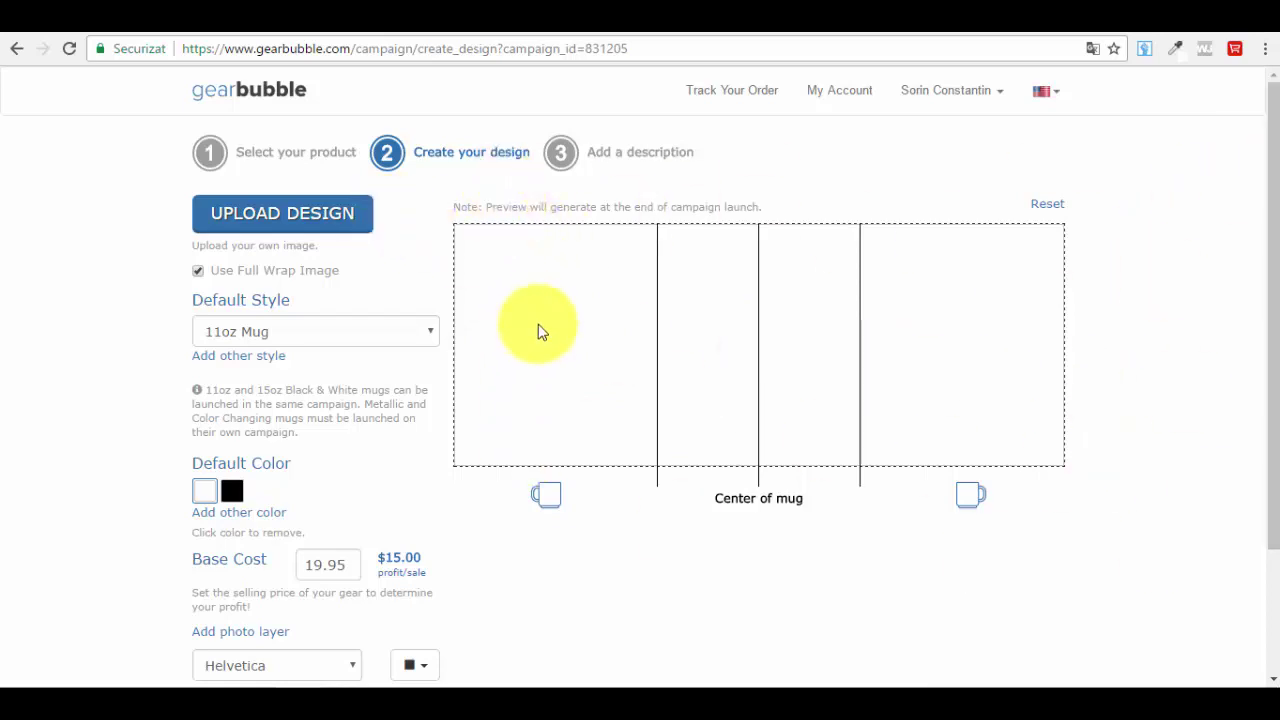
left_click(197, 270)
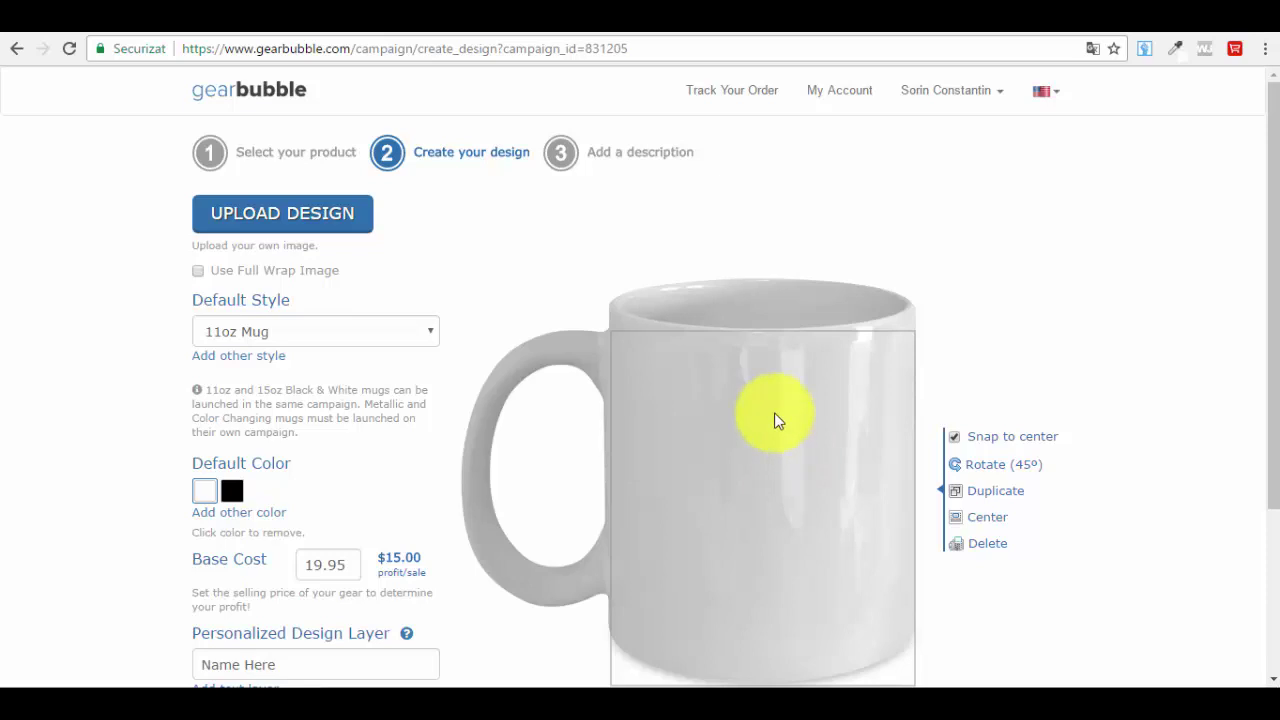
left_click(198, 270)
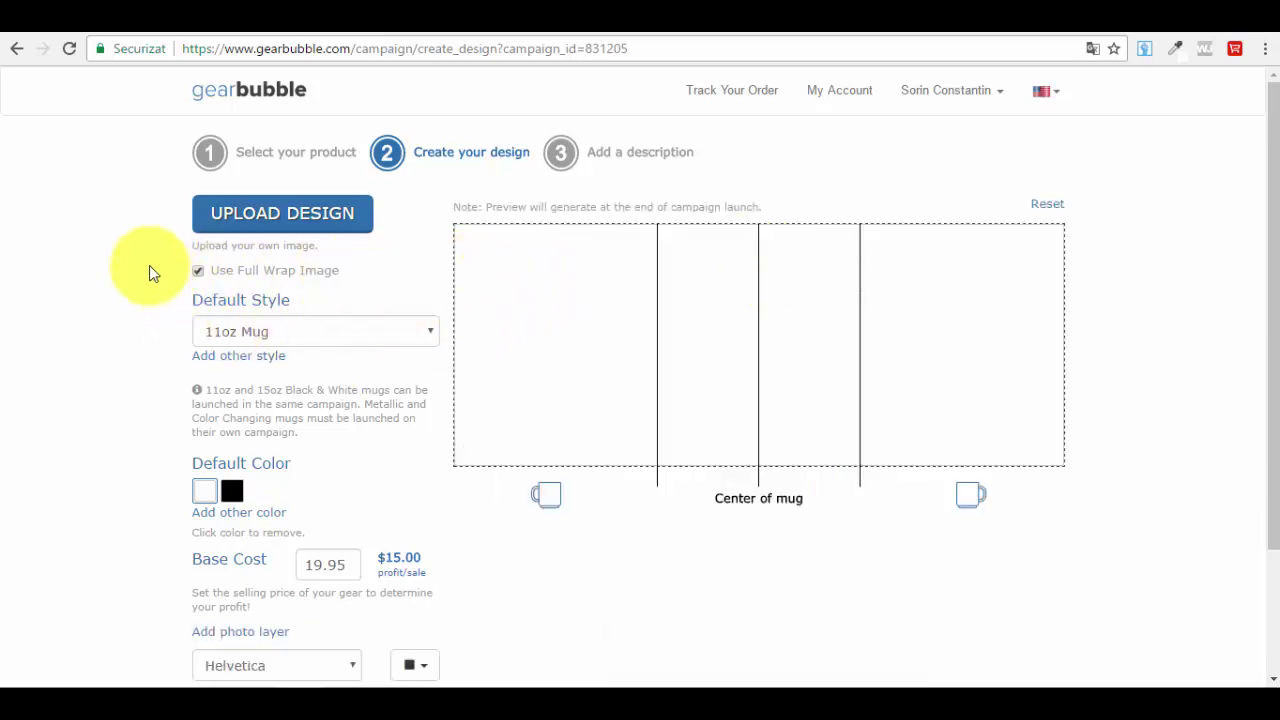
left_click(198, 270)
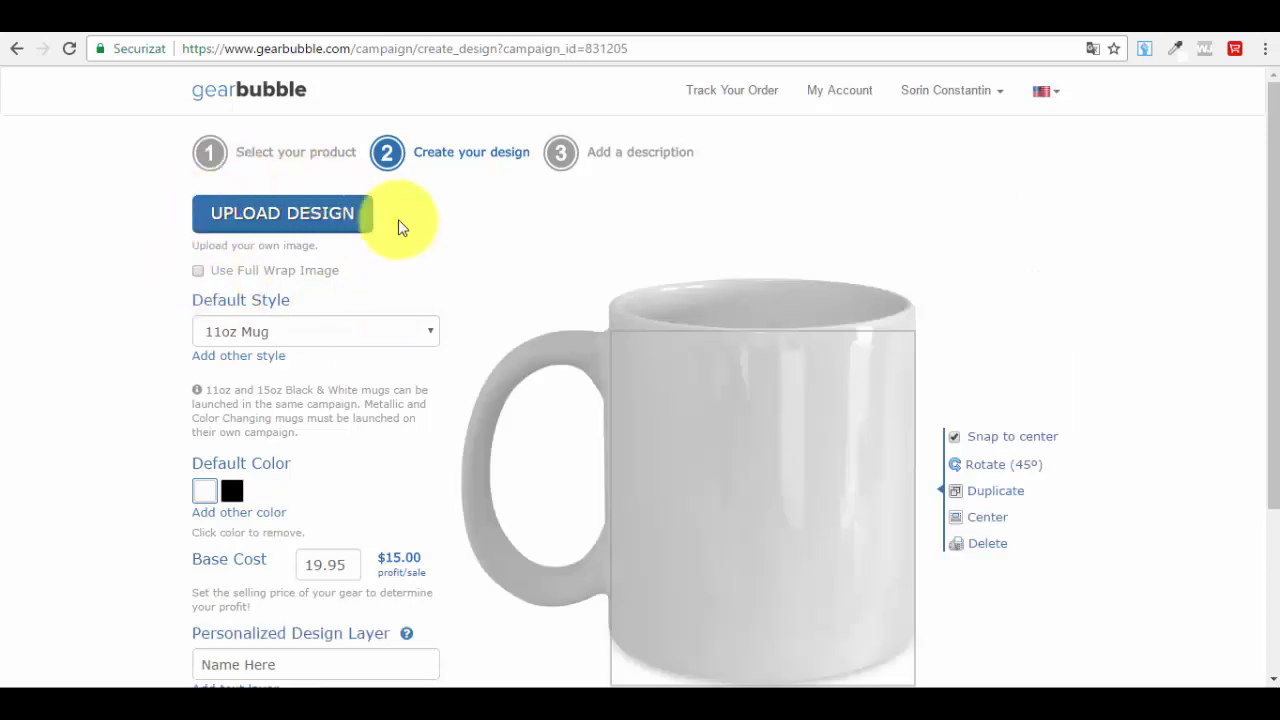
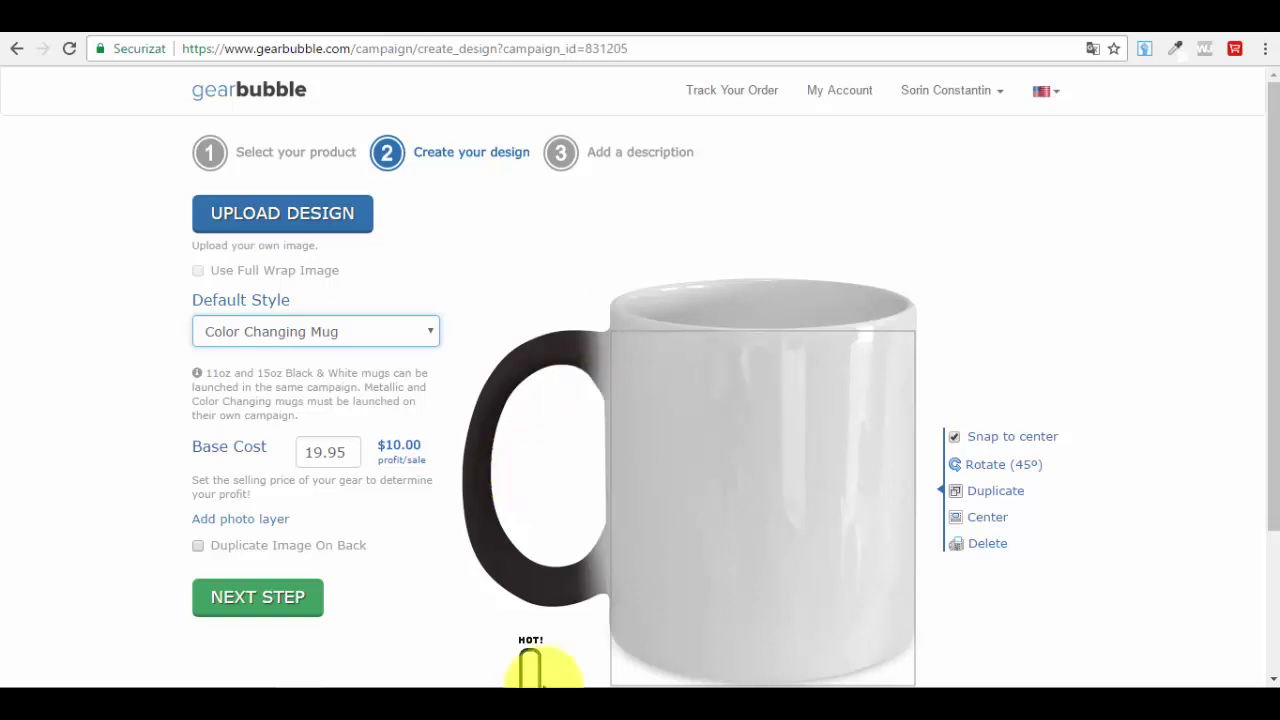
Set the mug's default style to 11oz Mug and its default color to white.
left_click(291, 332)
left_click(302, 358)
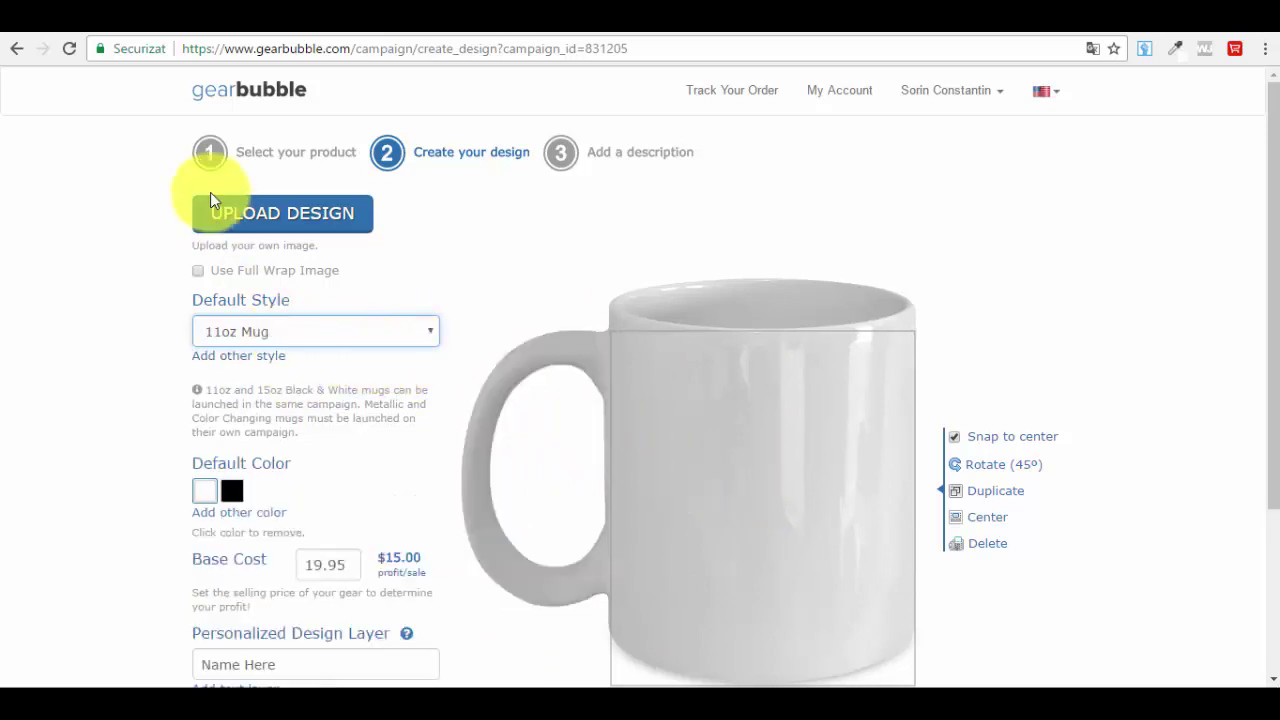
scroll(230, 505, "down", 1)
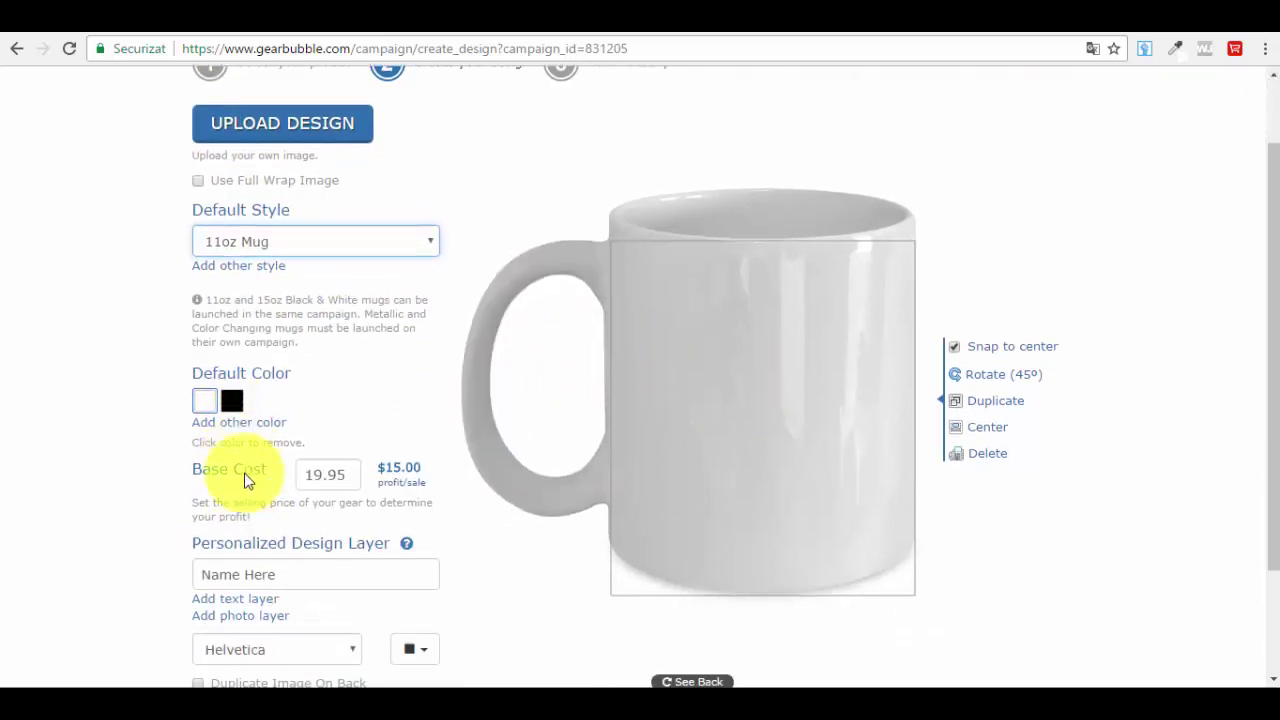
left_click(205, 399)
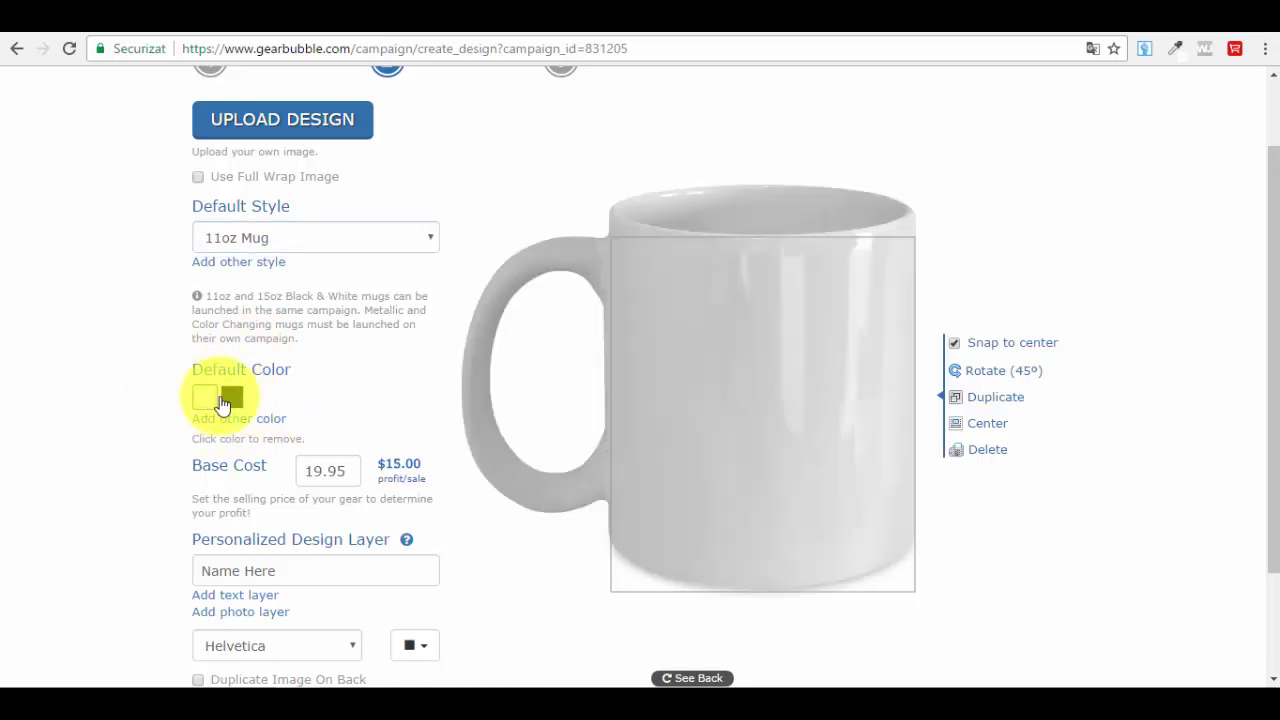
Try black as the mug's default color and as an additional color, and return to white.
left_click(239, 425)
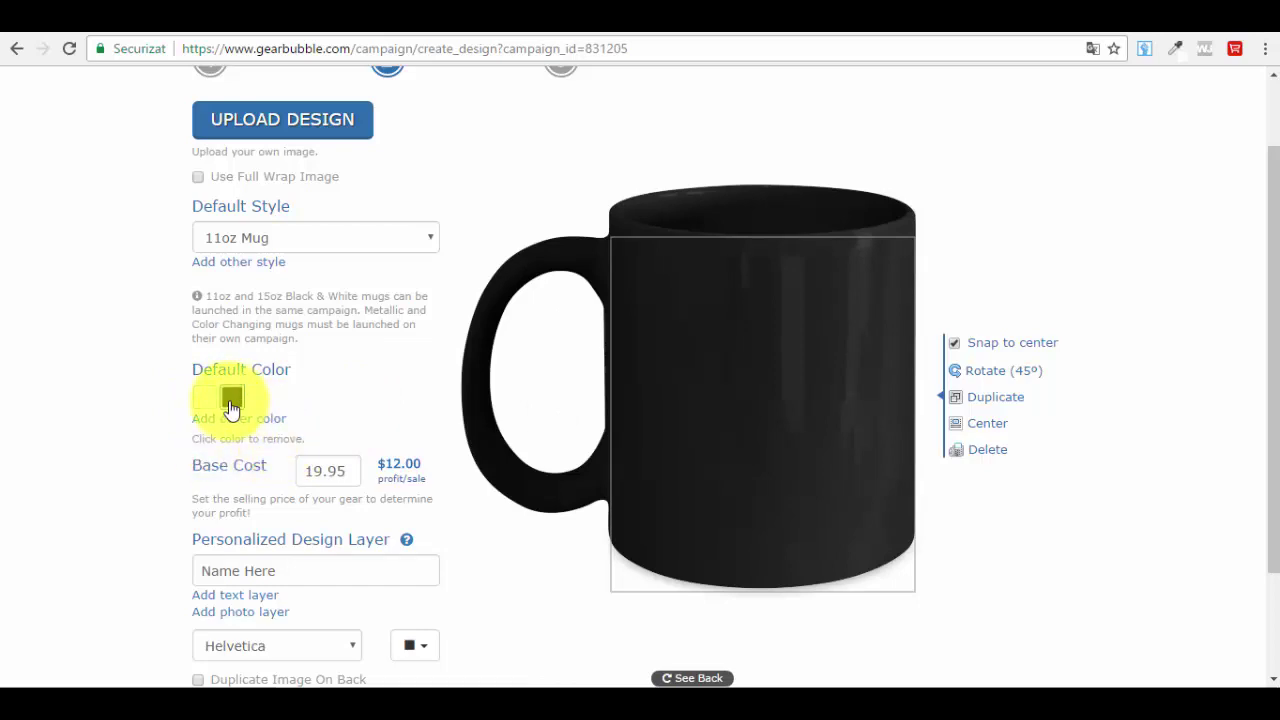
left_click(205, 400)
left_click(245, 430)
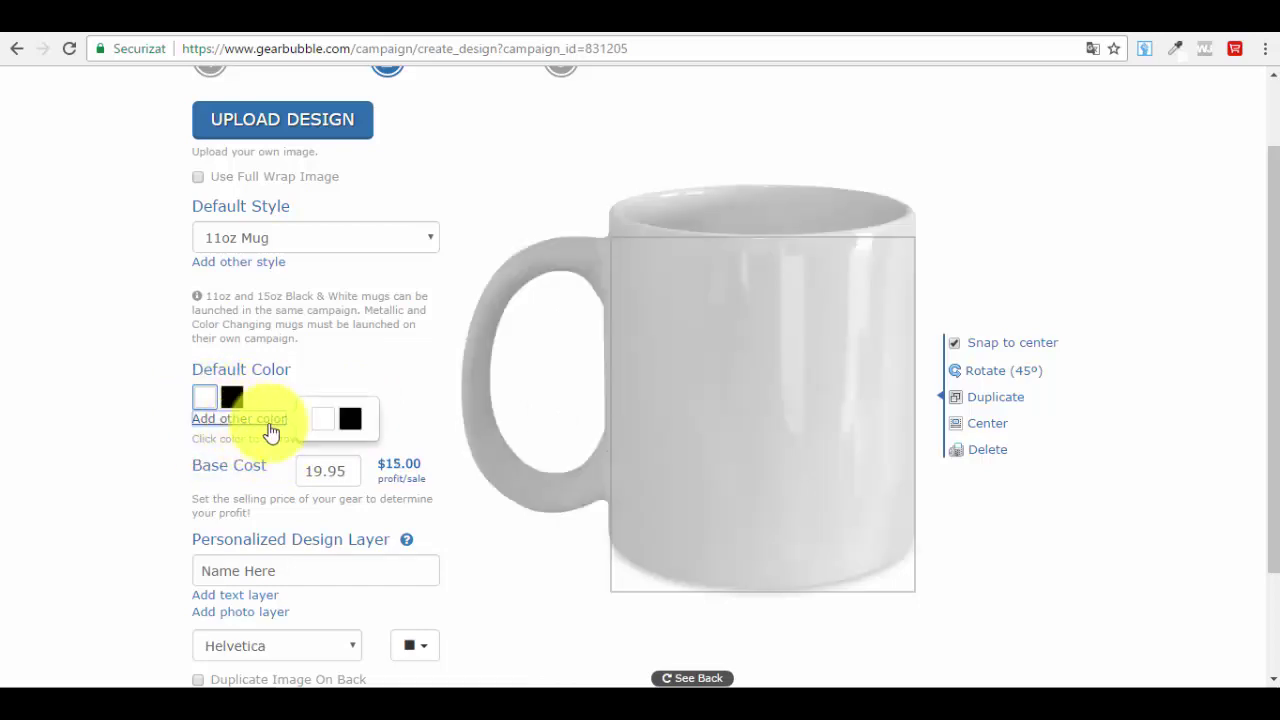
left_click(345, 421)
left_click(205, 442)
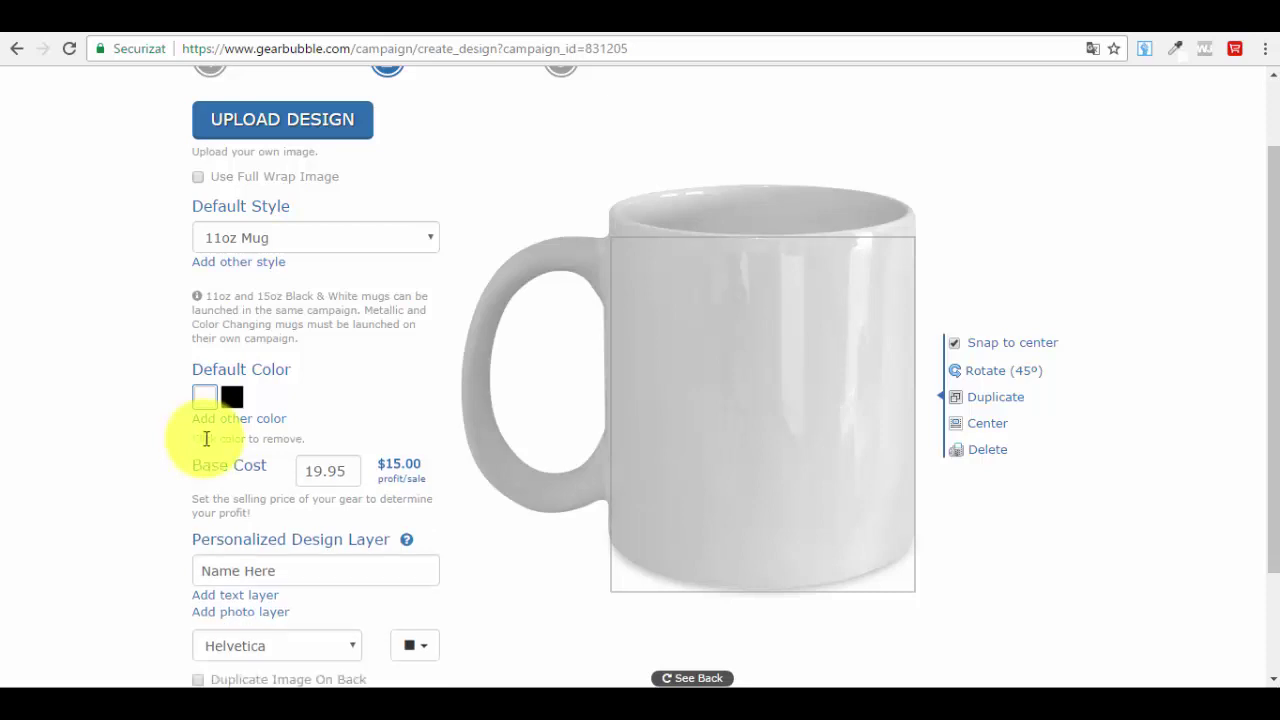
left_click(248, 420)
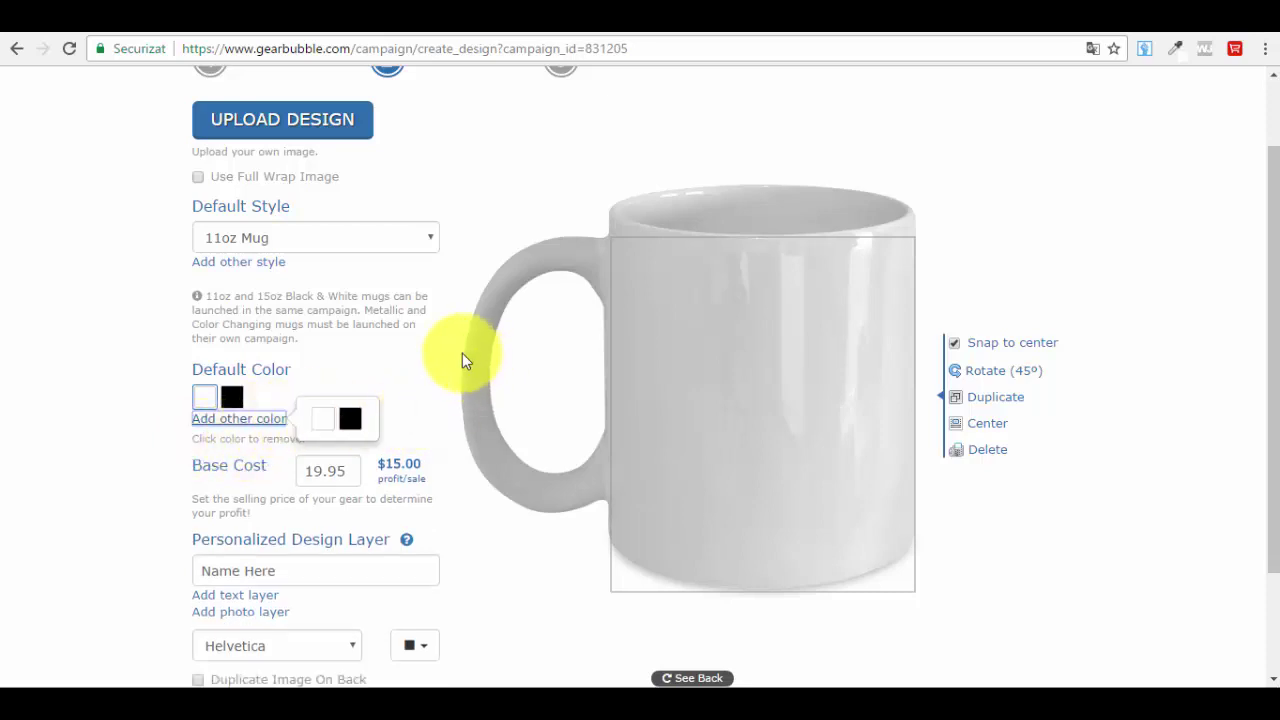
left_click(392, 366)
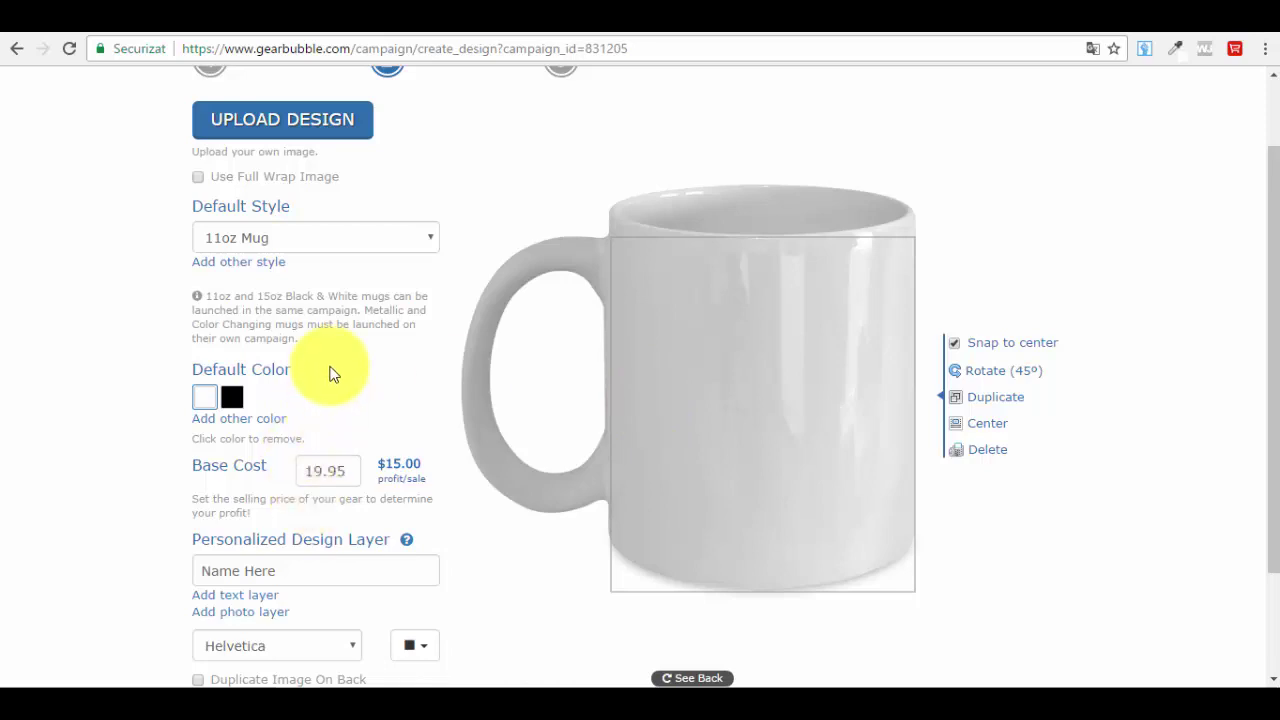
Upload the cat-512 PNG image from the Downloads folder as the mug's design, finding it by searching for "cat".
scroll(325, 300, "up", 2)
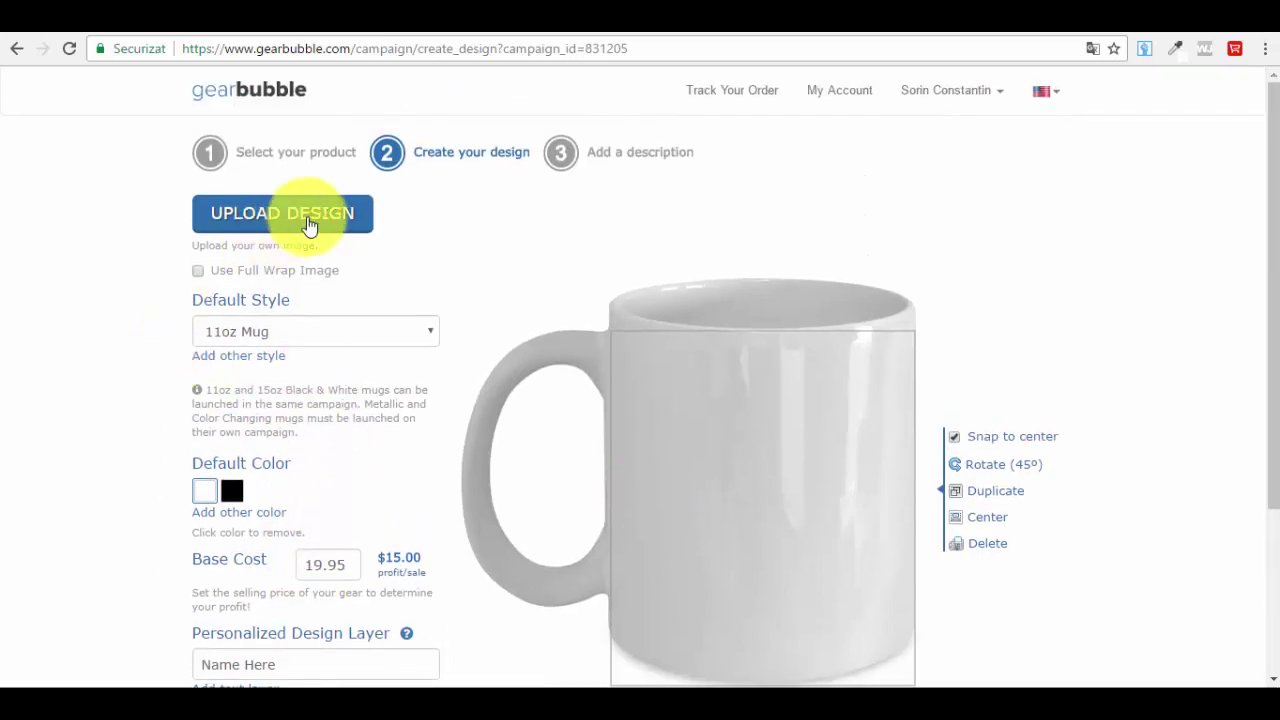
left_click(310, 222)
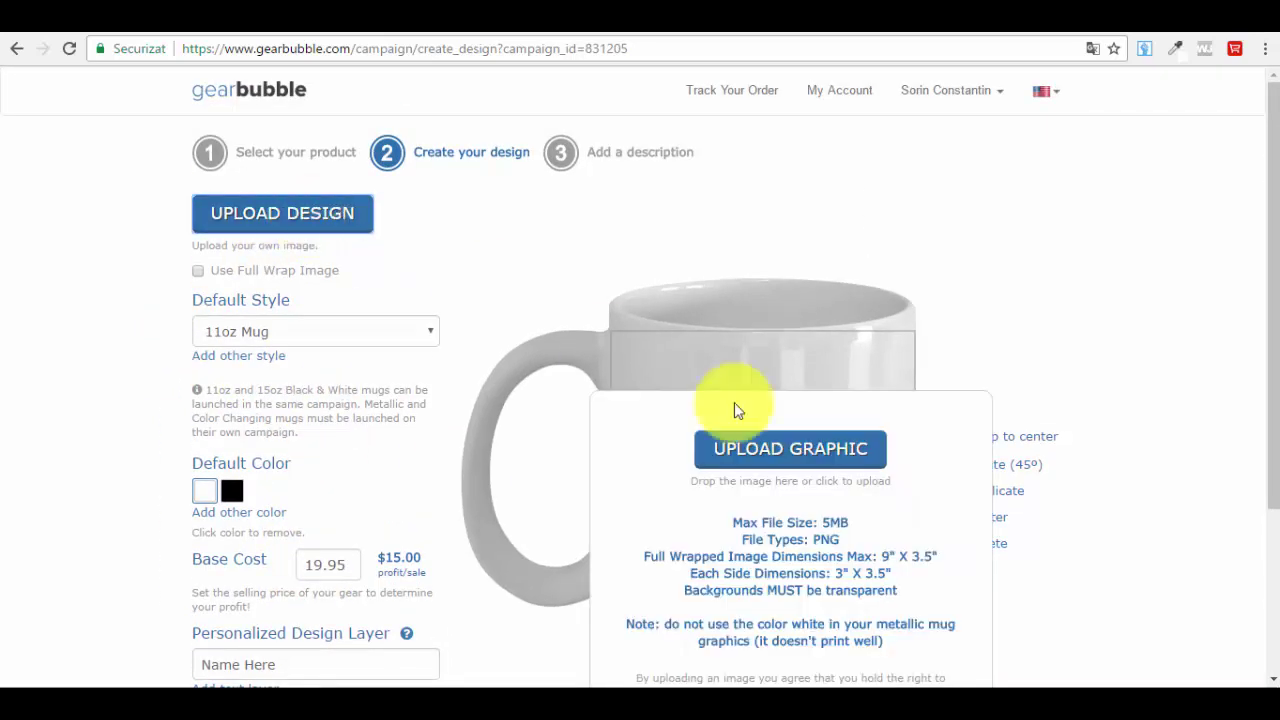
scroll(808, 500, "down", 2)
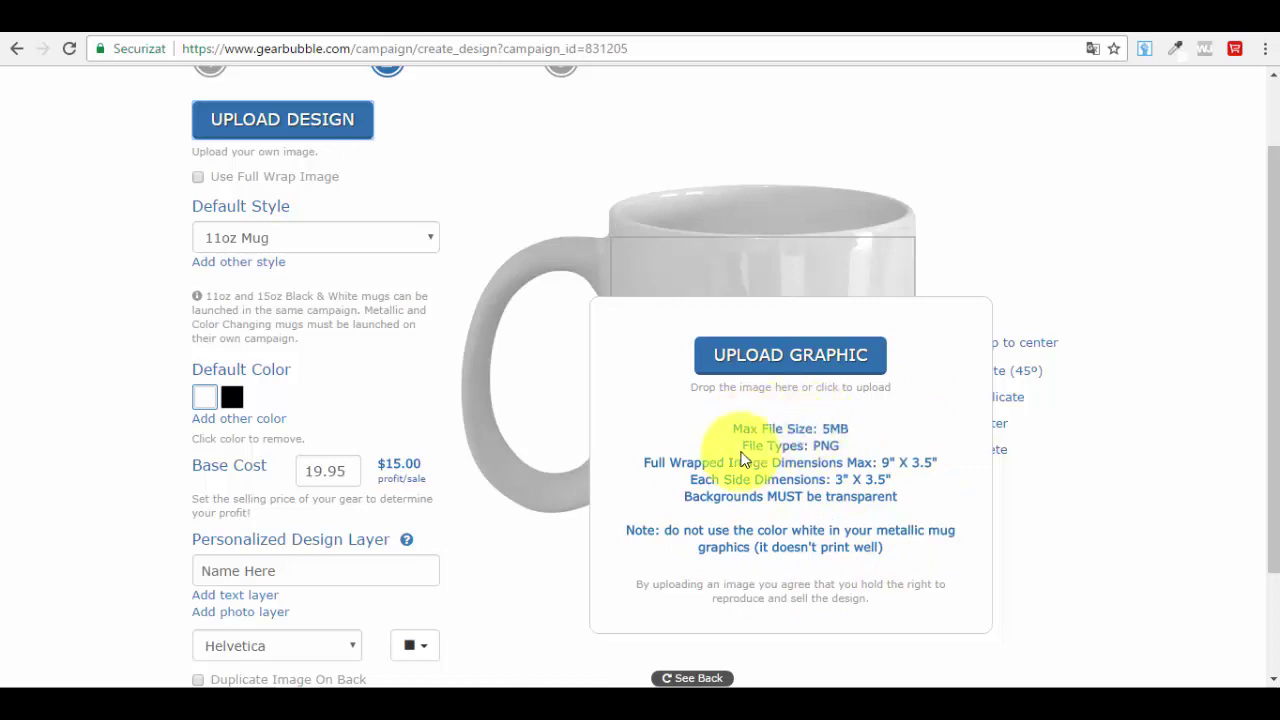
left_click(812, 360)
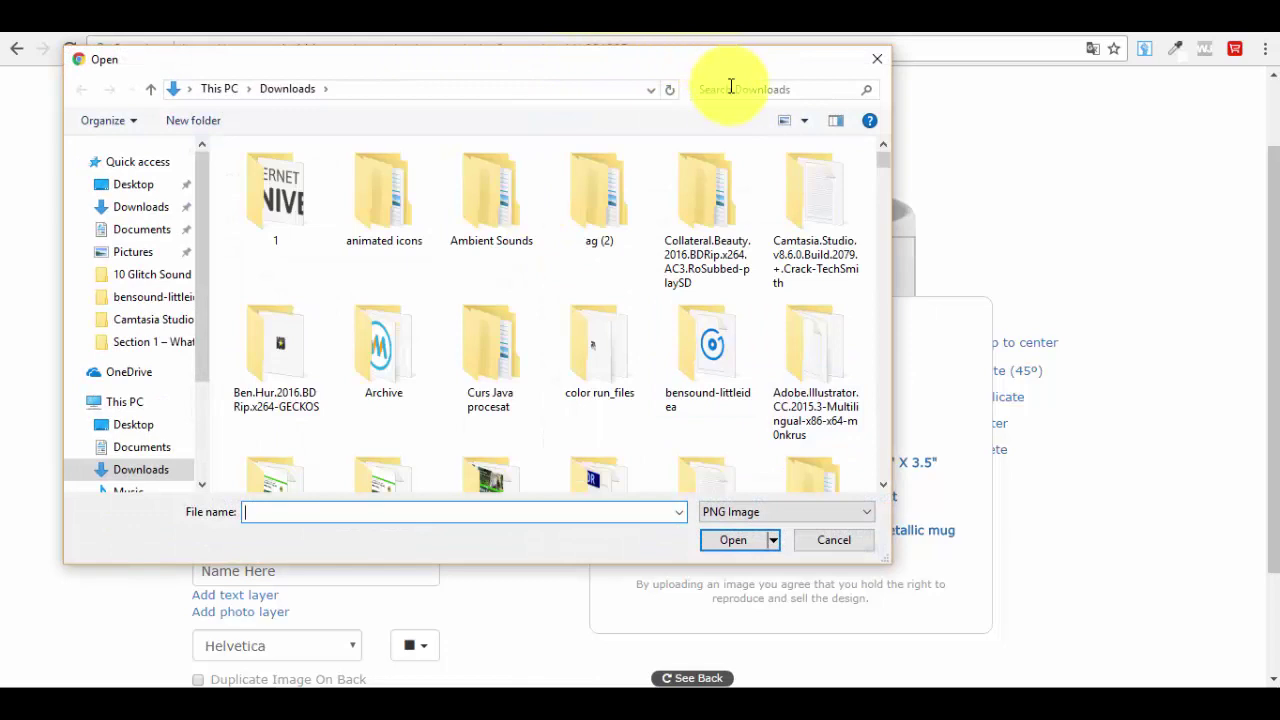
type("ct")
key("BackSpace")
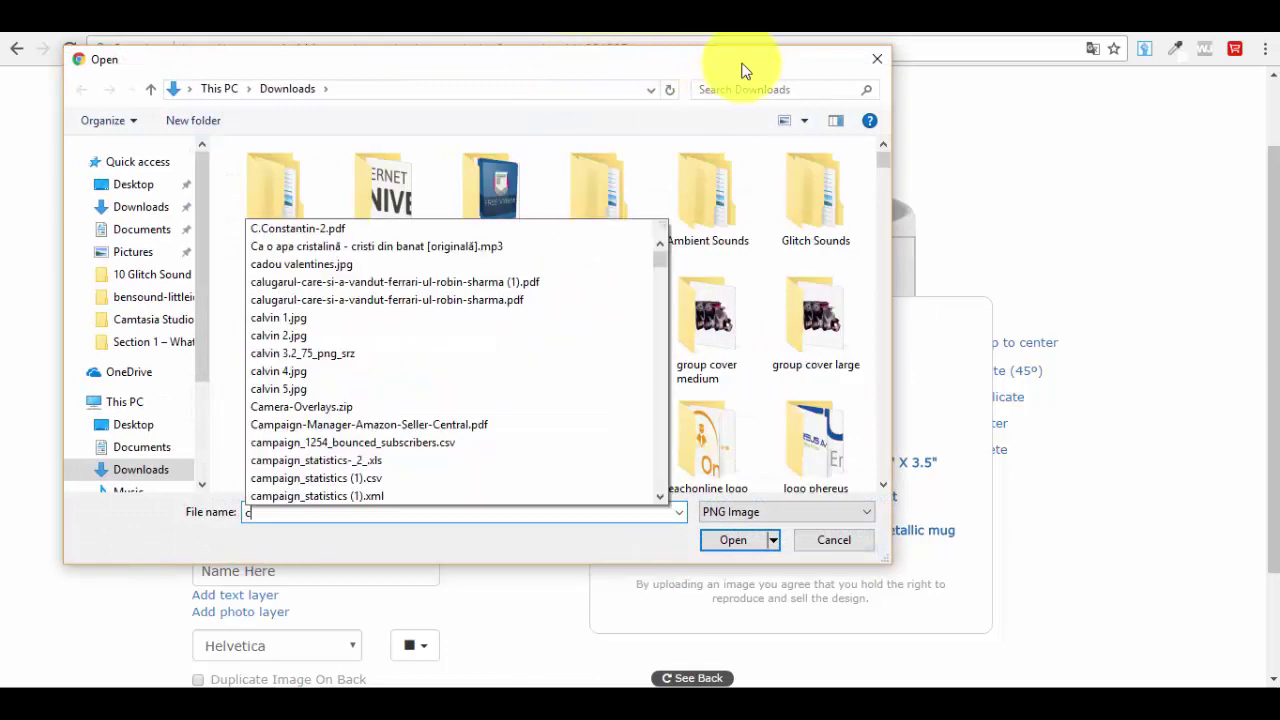
left_click(746, 97)
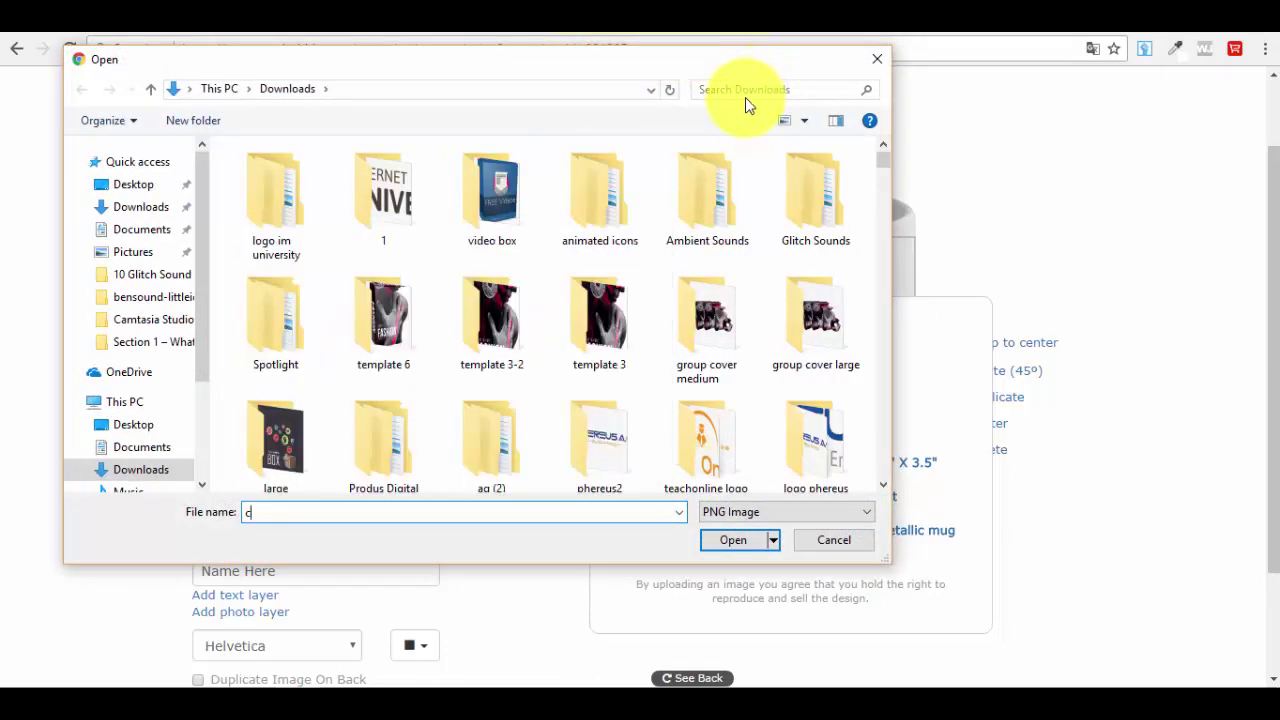
type("cat")
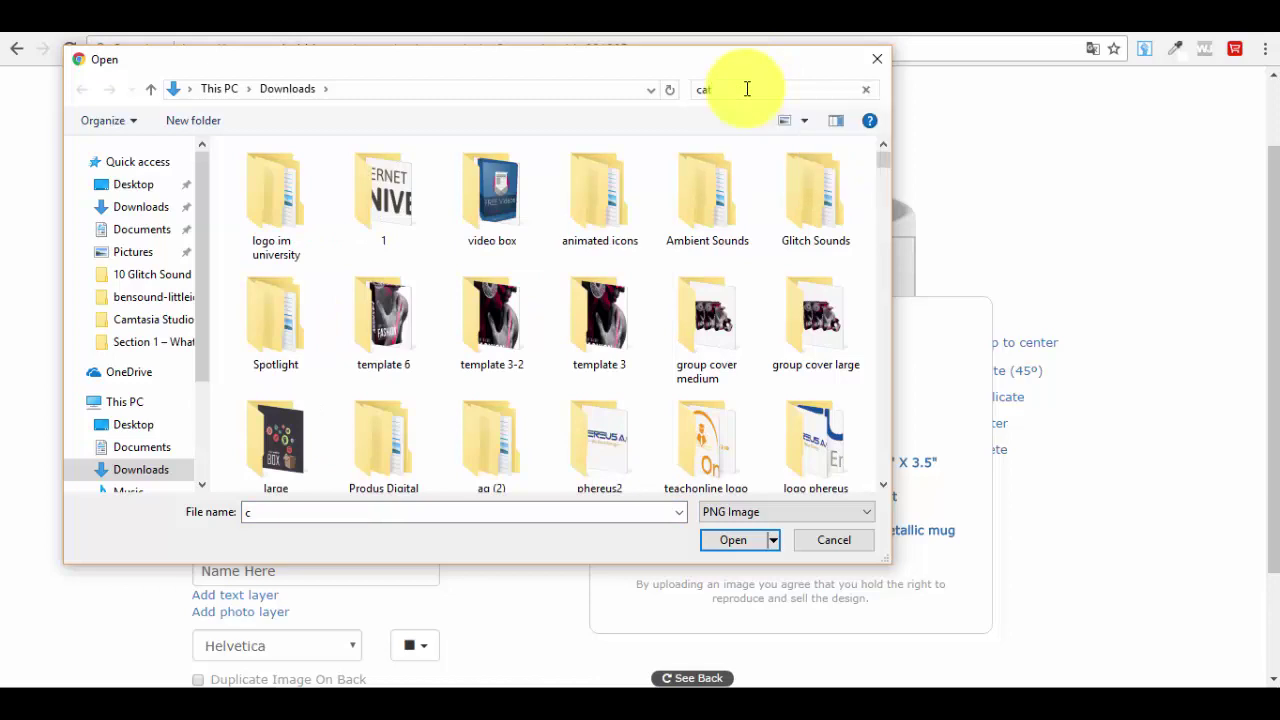
left_click(286, 188)
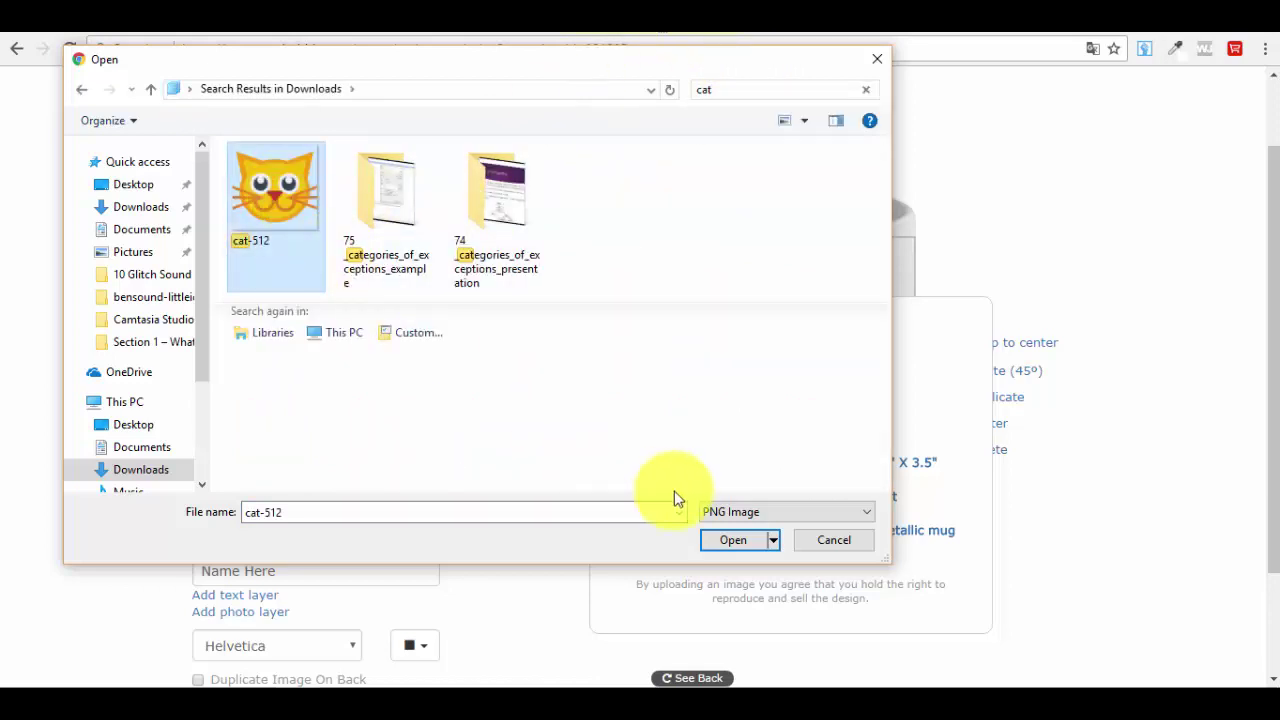
left_click(740, 548)
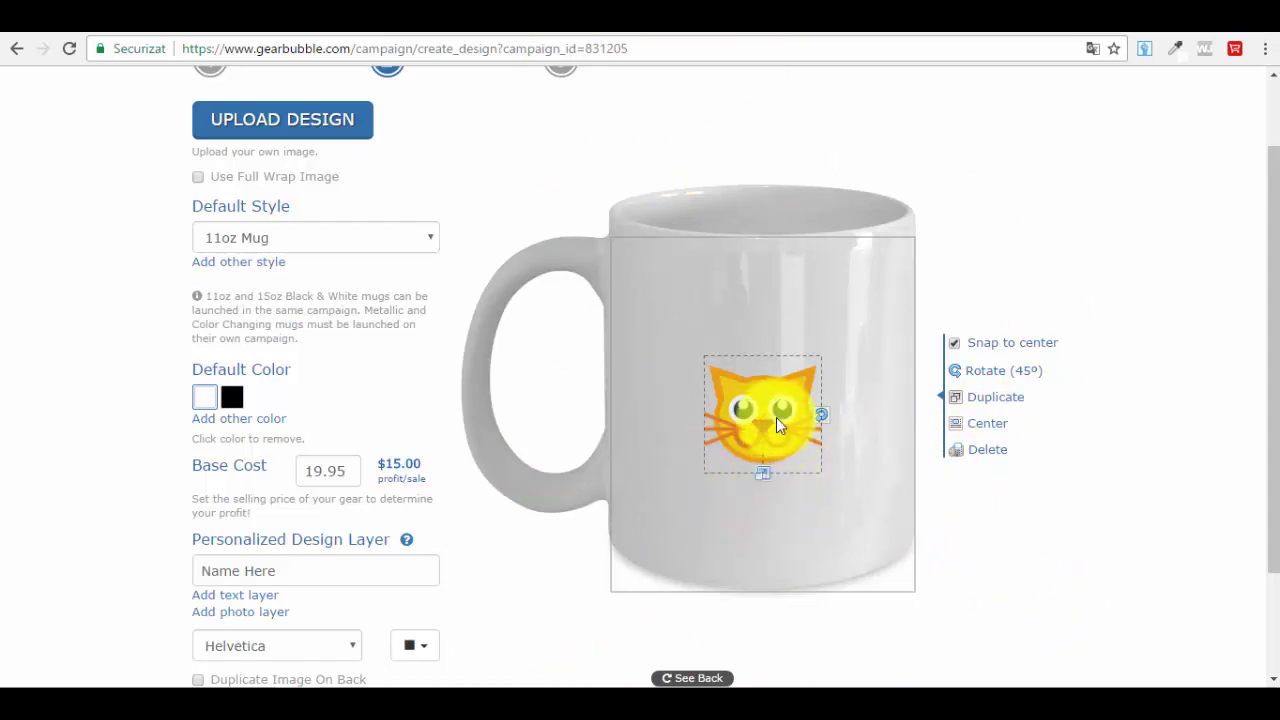
Enlarge the cat graphic to span most of the mug's print area width and keep it centered.
left_click_drag(776, 416, 829, 424)
left_click(821, 413)
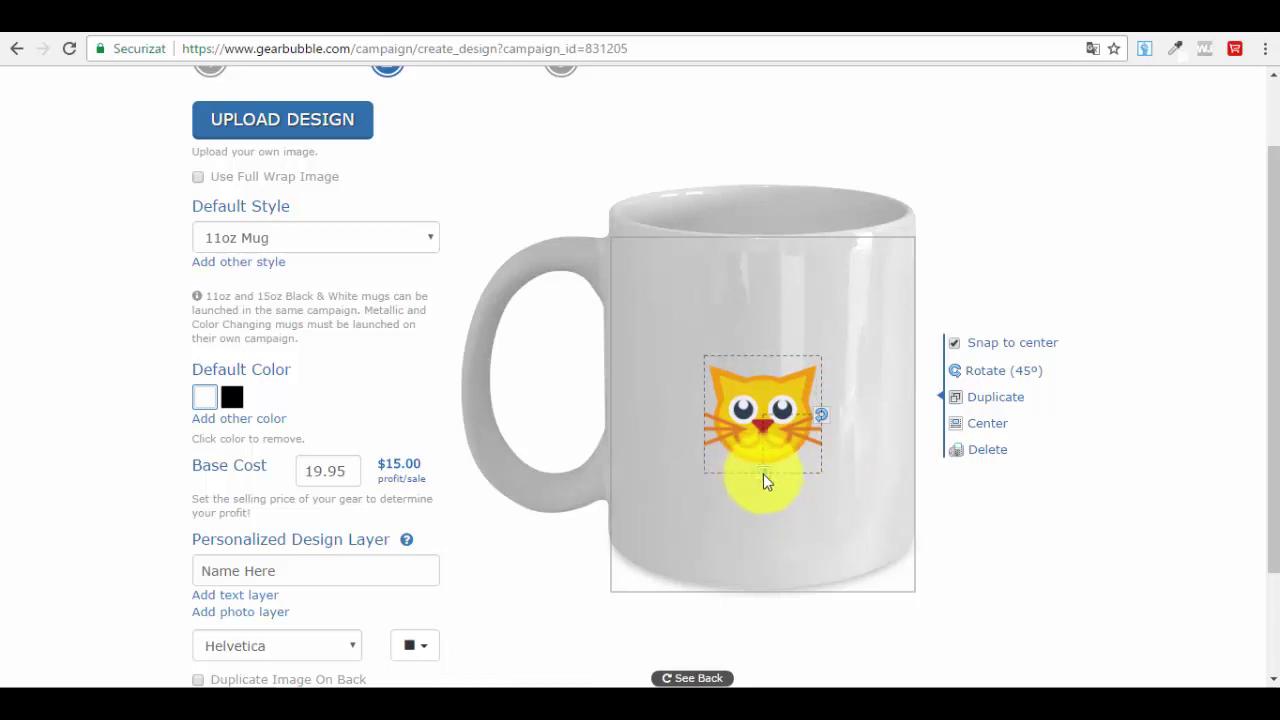
left_click_drag(763, 474, 749, 534)
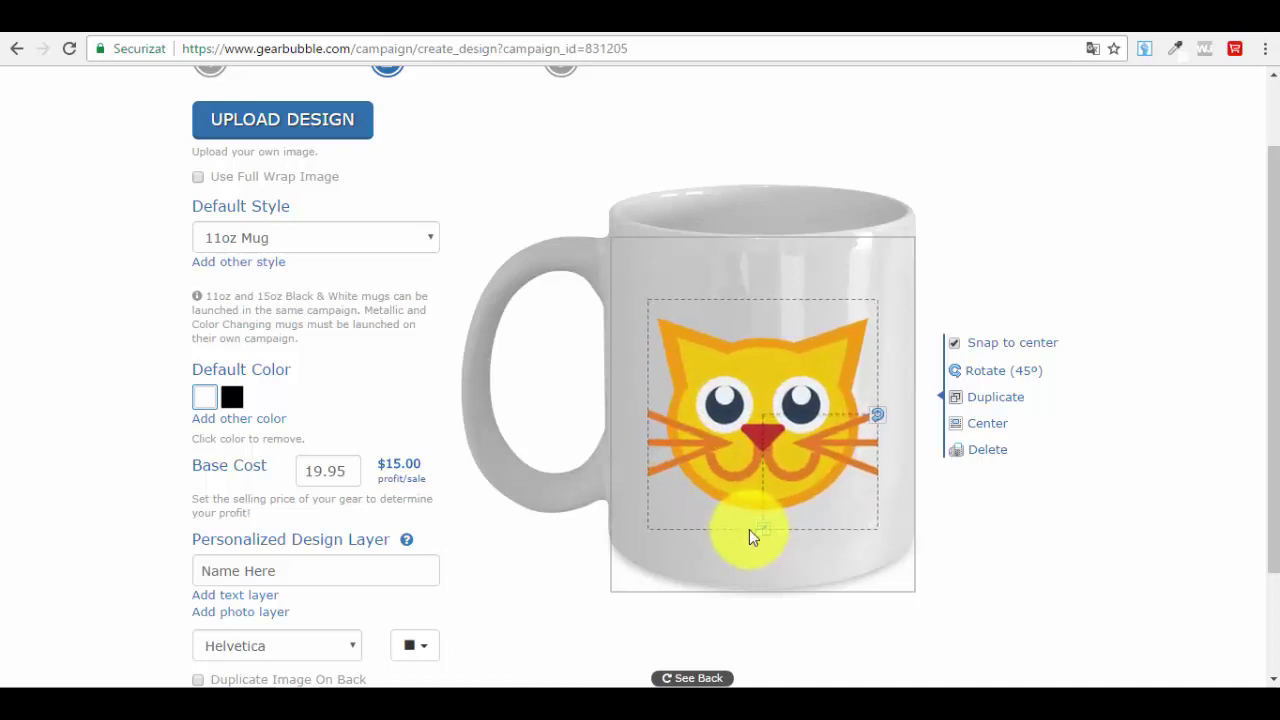
left_click_drag(752, 451, 765, 419)
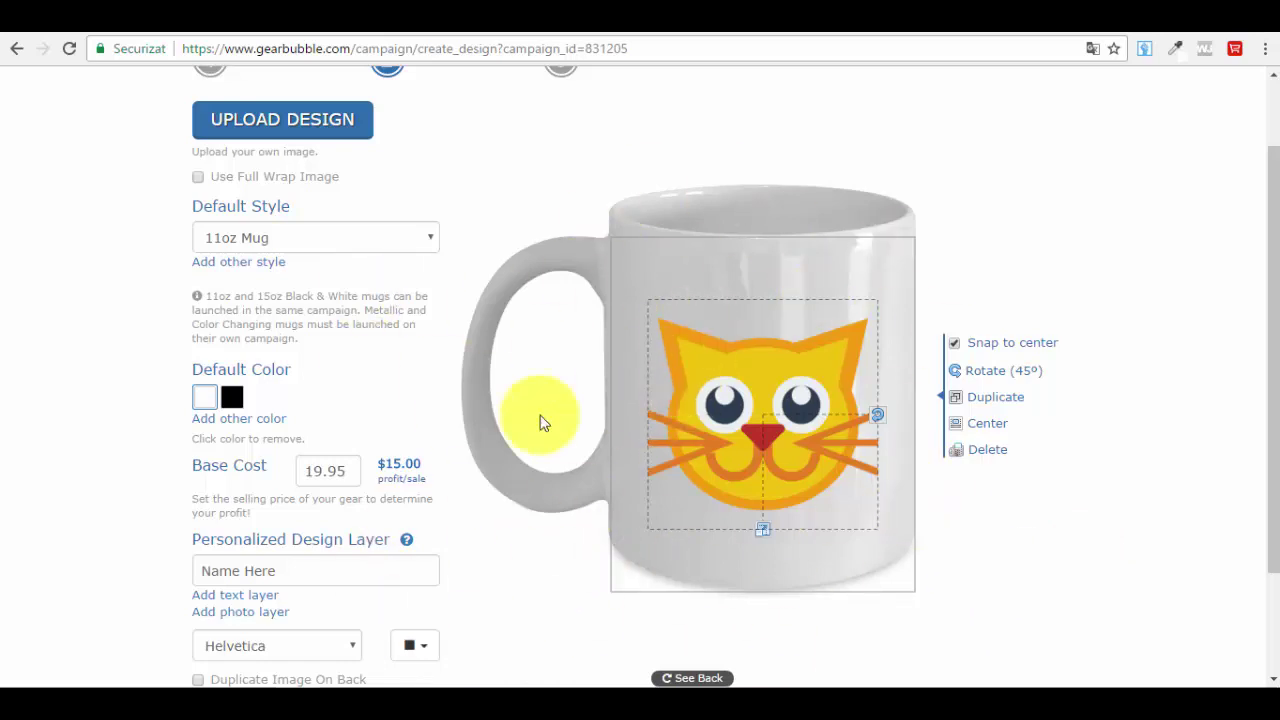
Re-enter 19.95 as the mug's selling price.
scroll(258, 485, "down", 1)
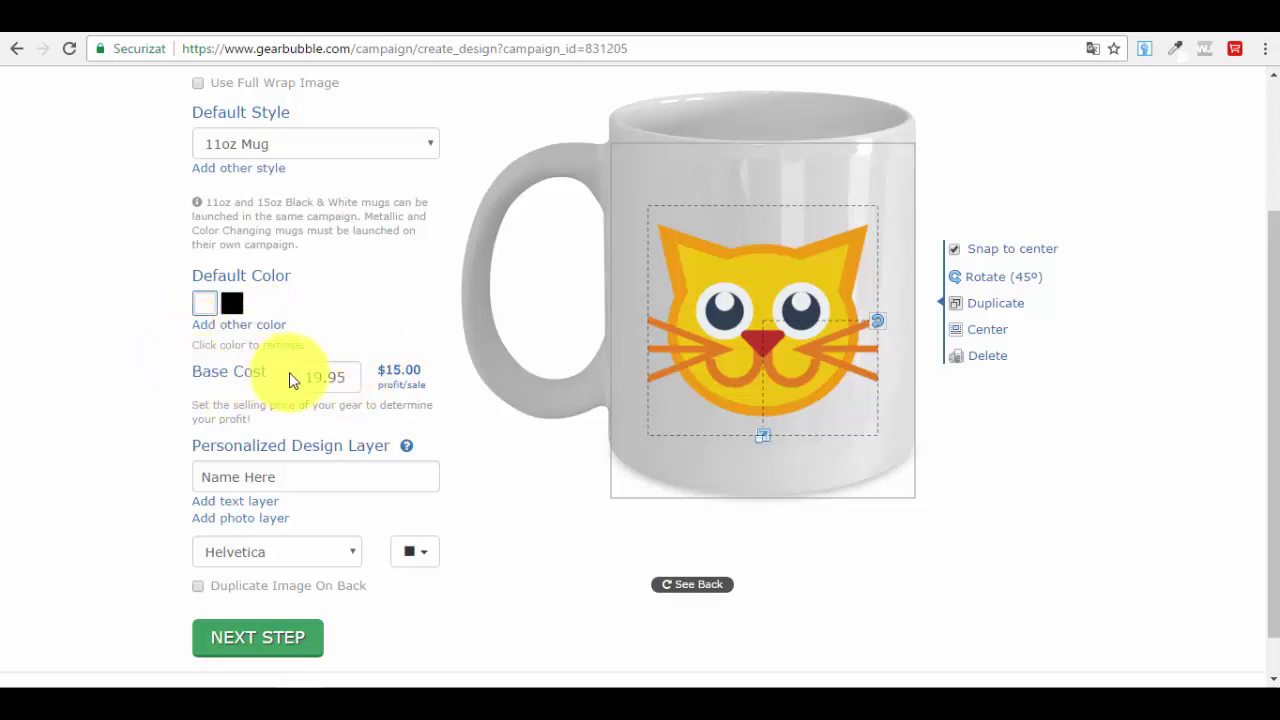
left_click_drag(323, 376, 290, 377)
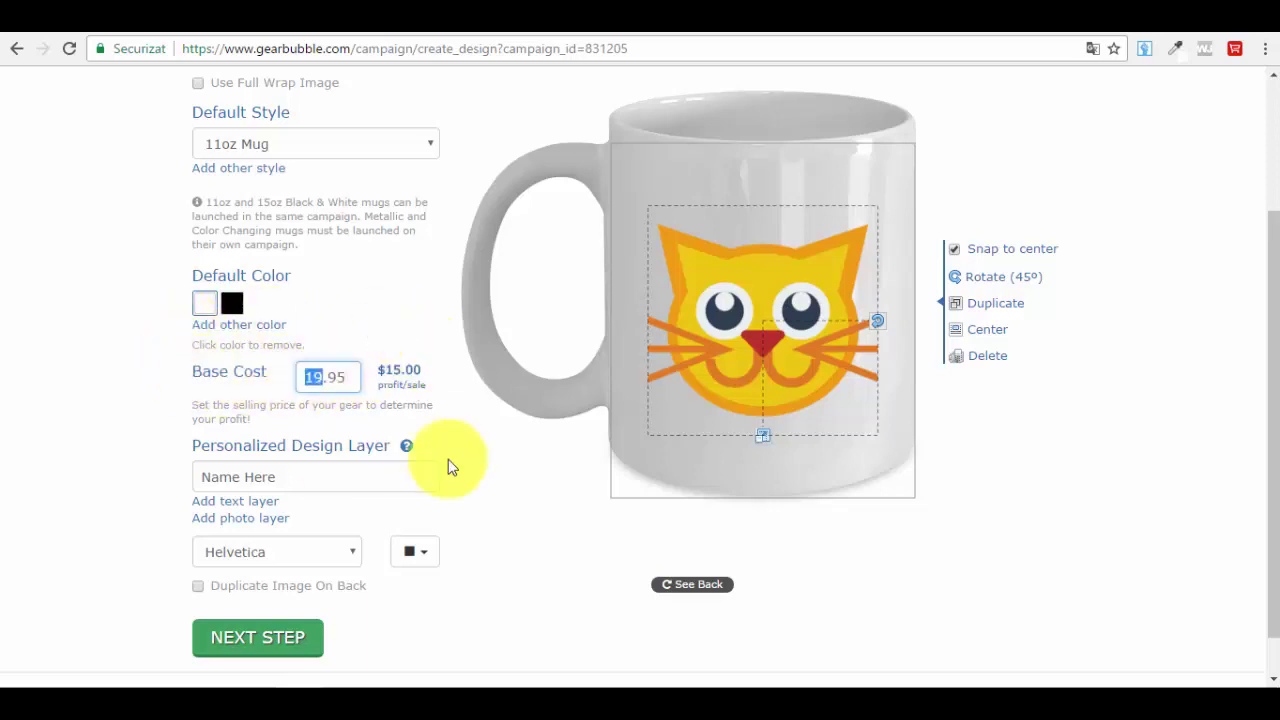
key("BackSpace")
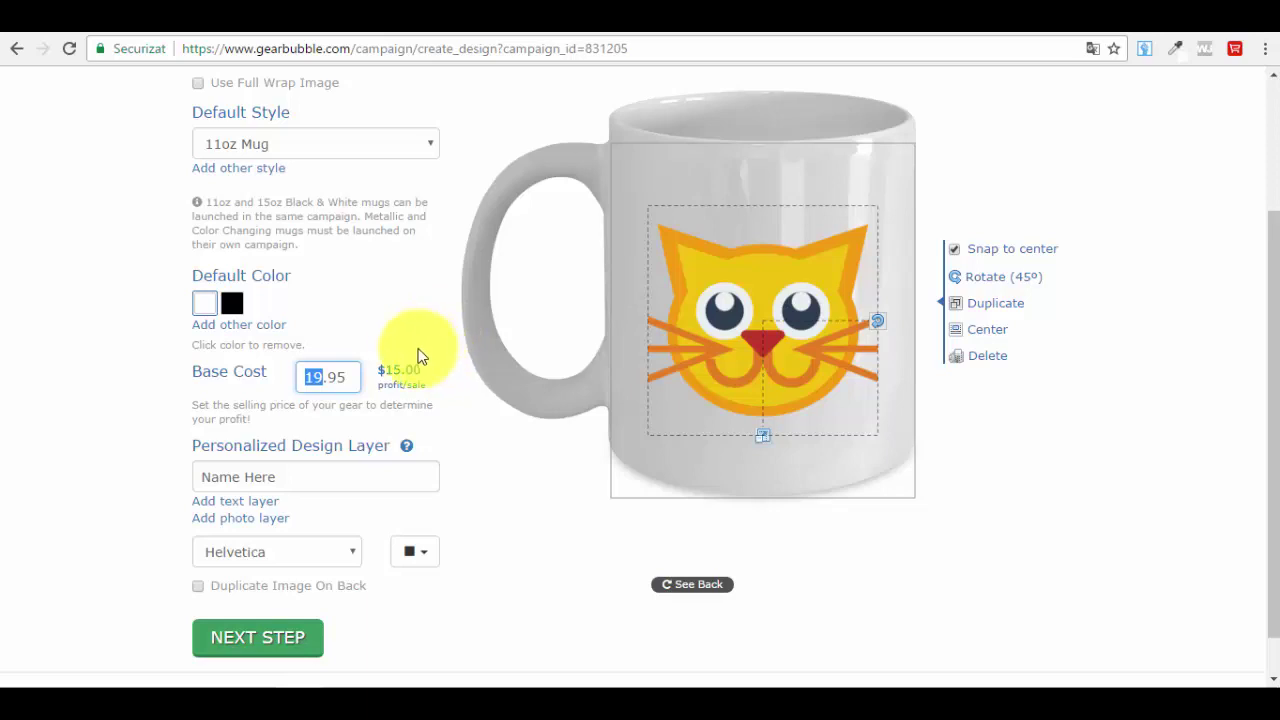
type("19")
left_click(421, 389)
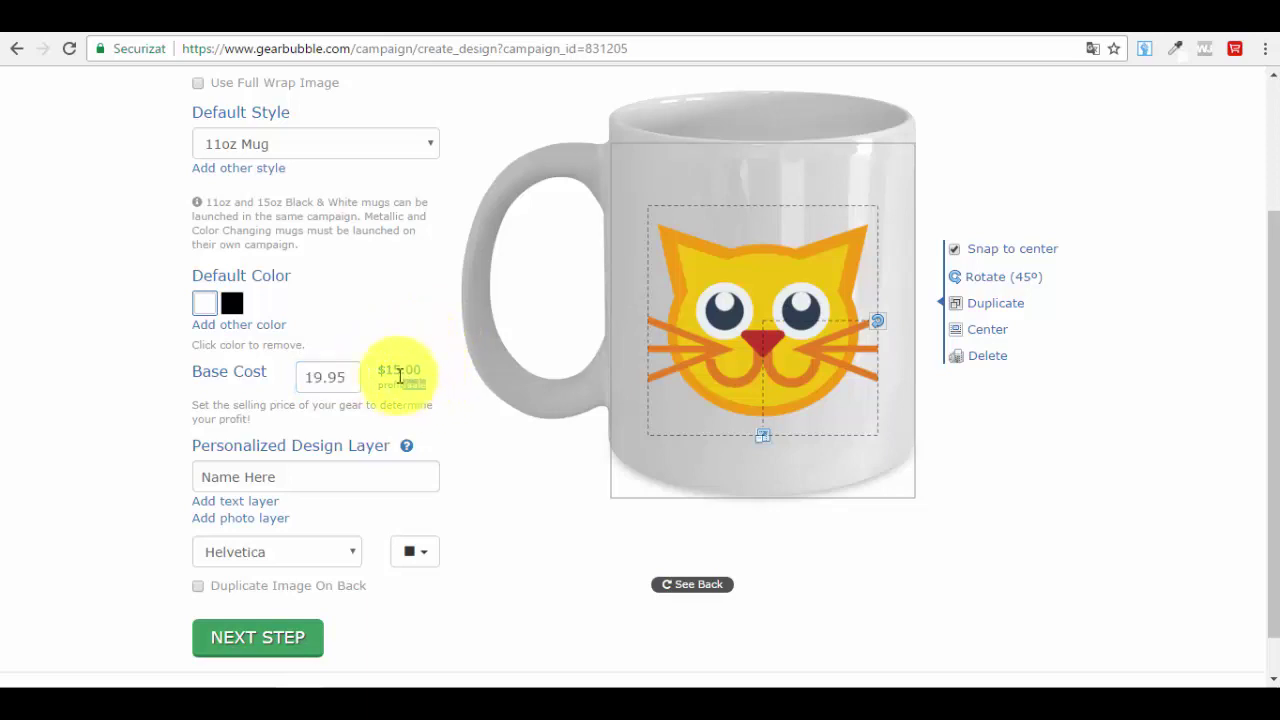
left_click_drag(400, 371, 380, 366)
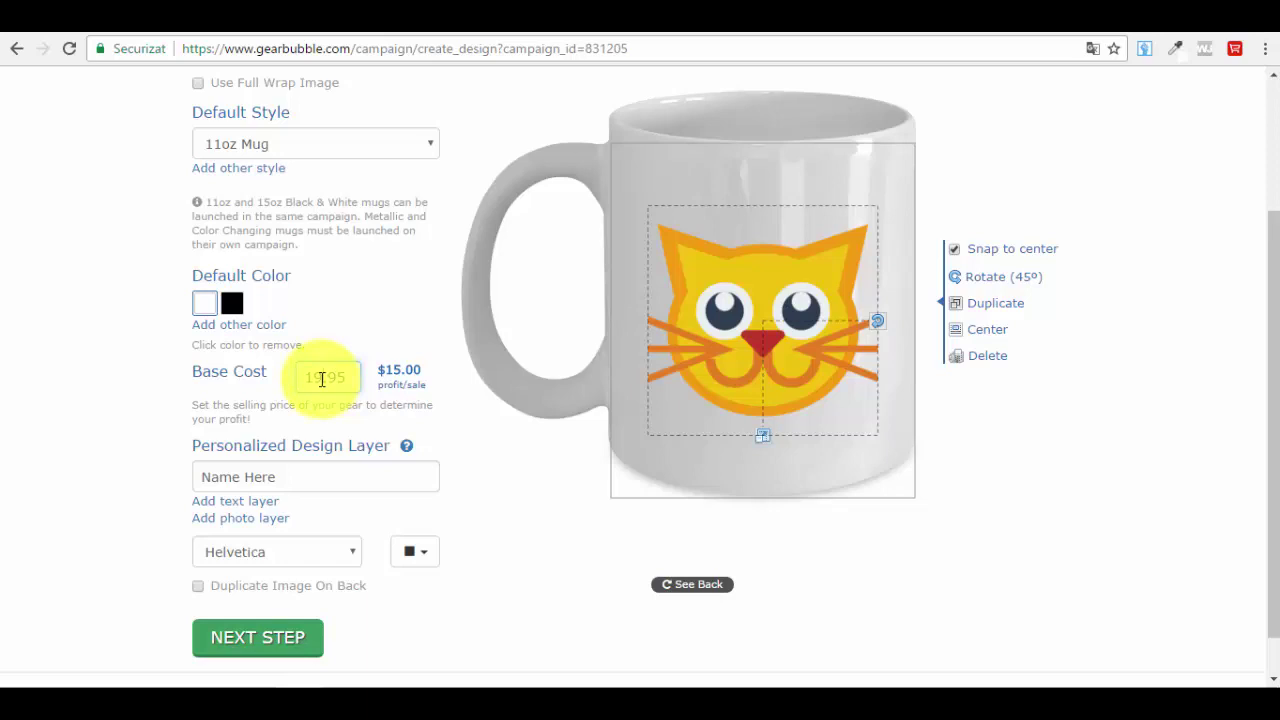
Set the mug's selling price to 11.95.
left_click(322, 378)
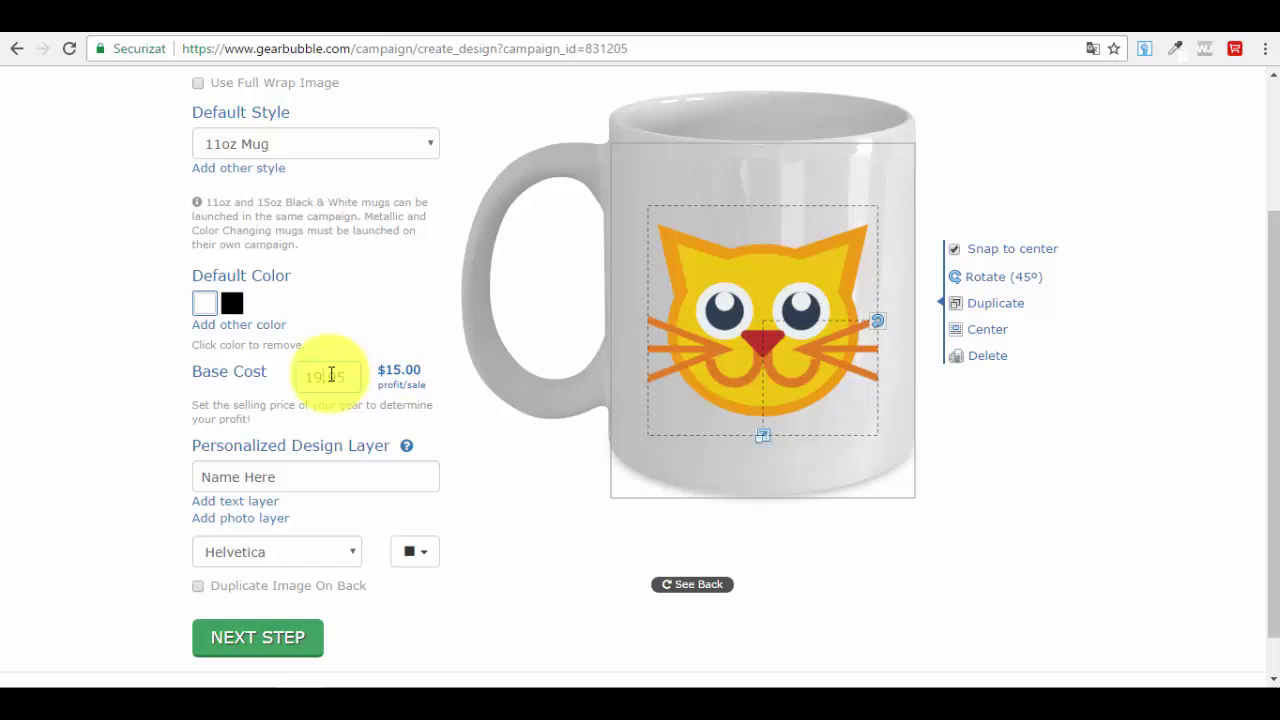
left_click(331, 375)
key("BackSpace")
key("BackSpace")
key("BackSpace")
type("9")
key("BackSpace")
type("11")
left_click(403, 327)
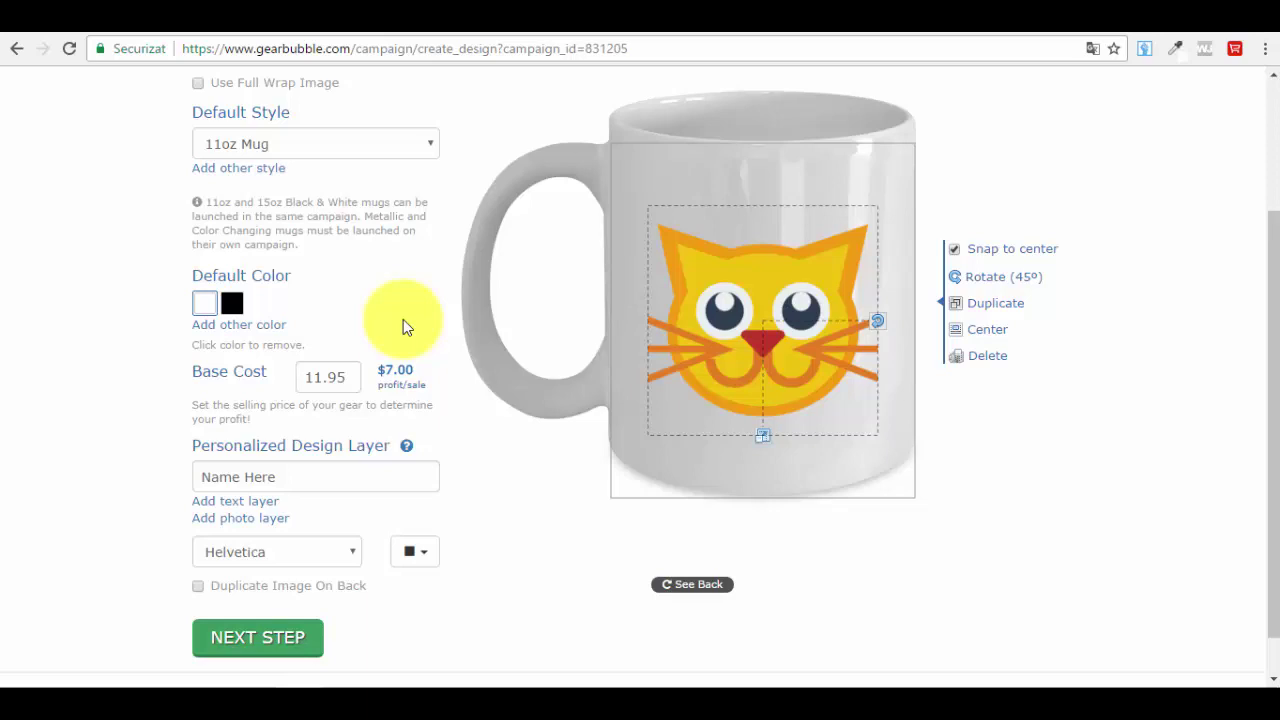
Finish the design stage, proceed to the campaign description stage, and look over the cat mug preview.
scroll(401, 390, "down", 1)
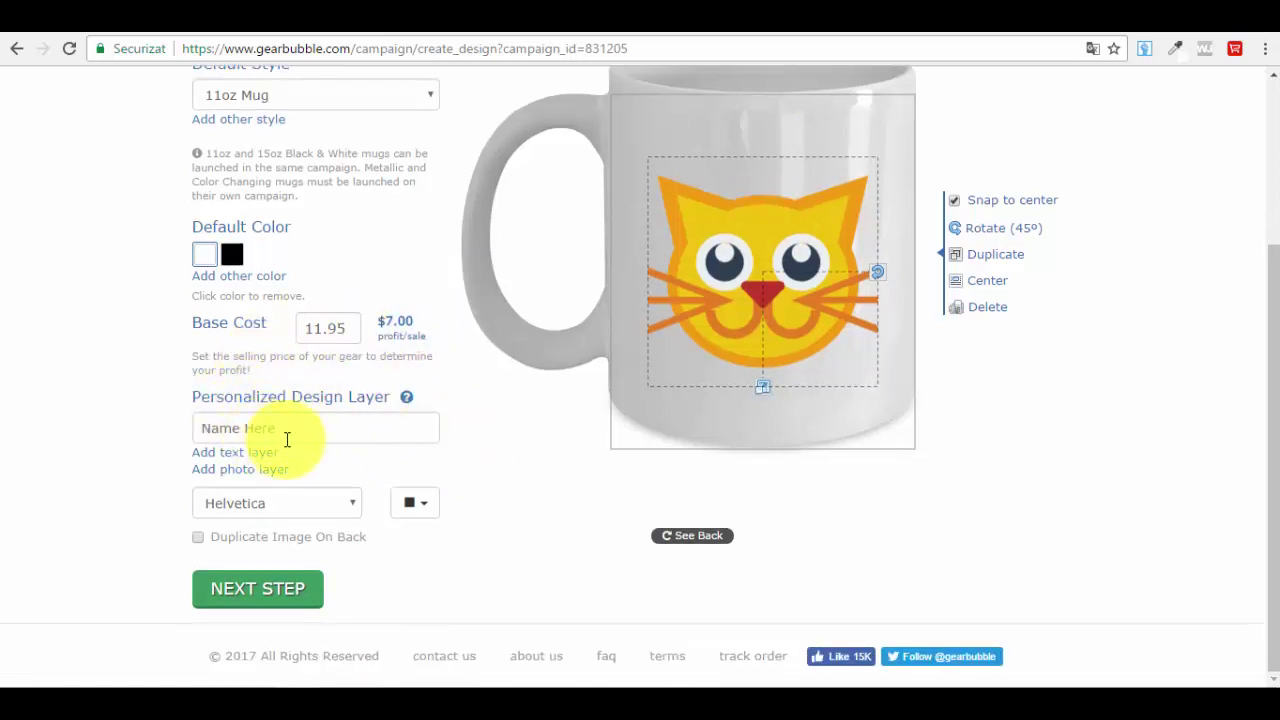
left_click_drag(286, 432, 194, 420)
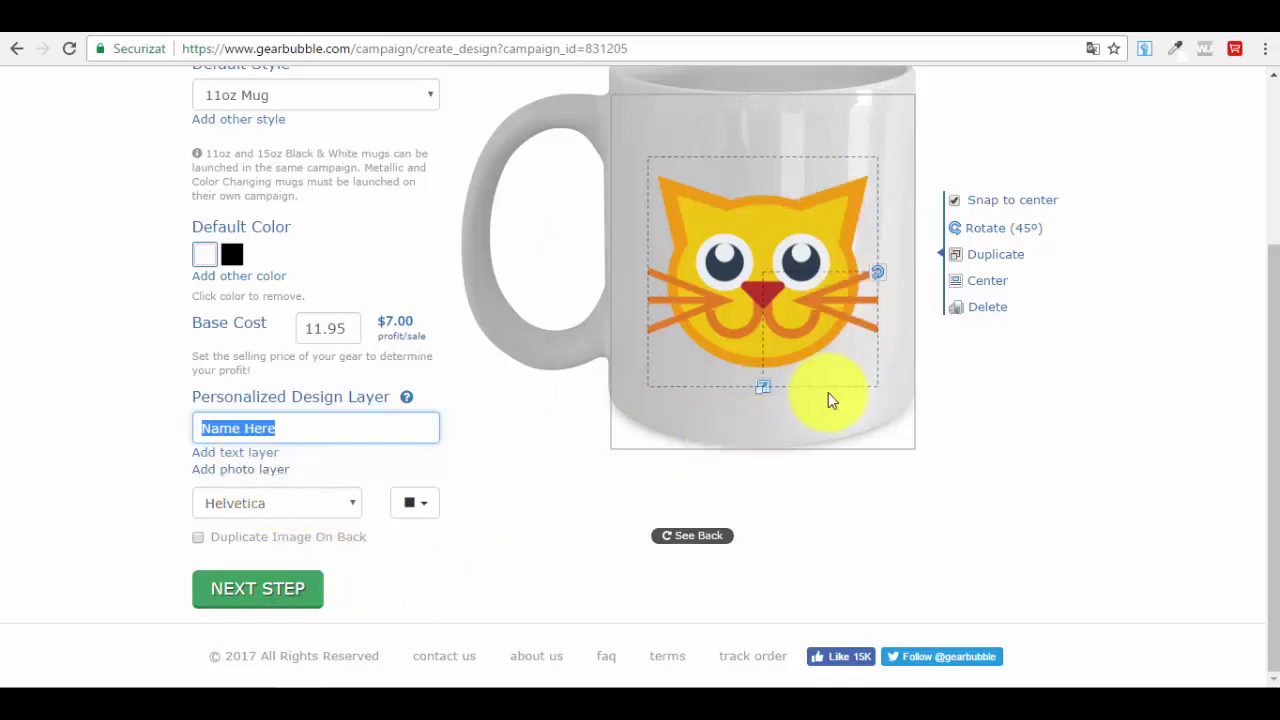
left_click(196, 538)
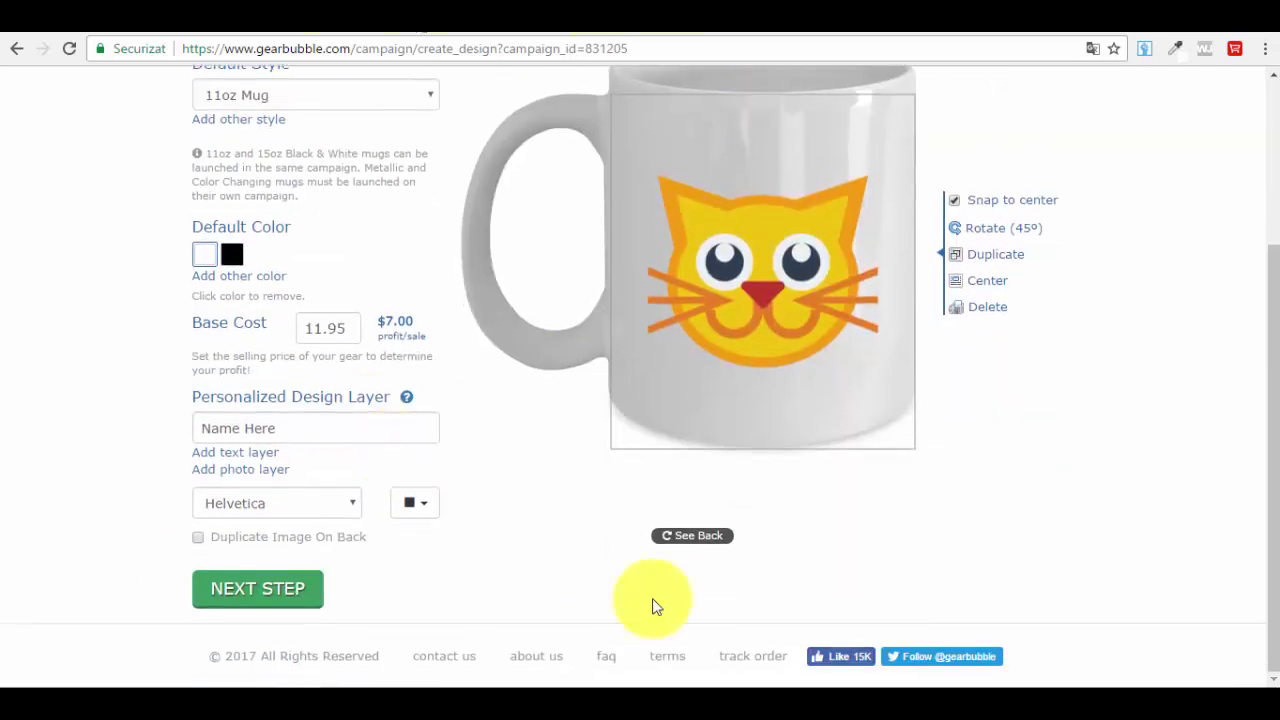
left_click(258, 596)
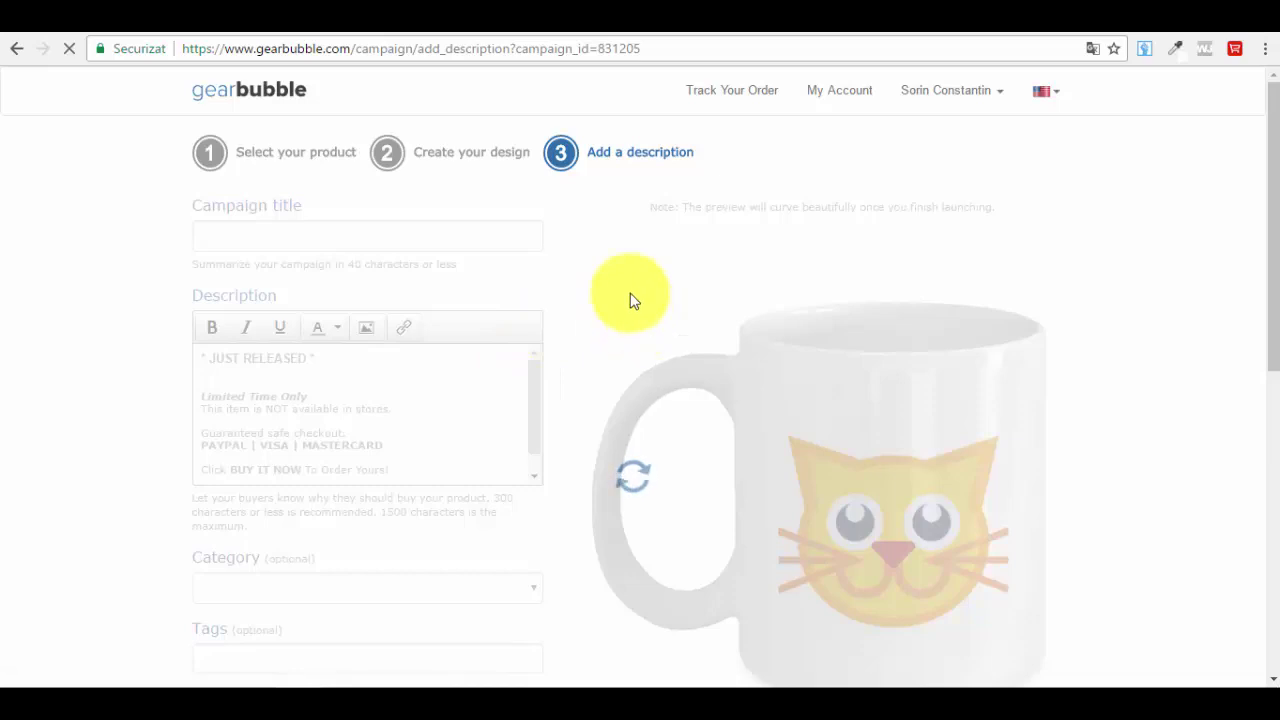
scroll(913, 385, "down", 2)
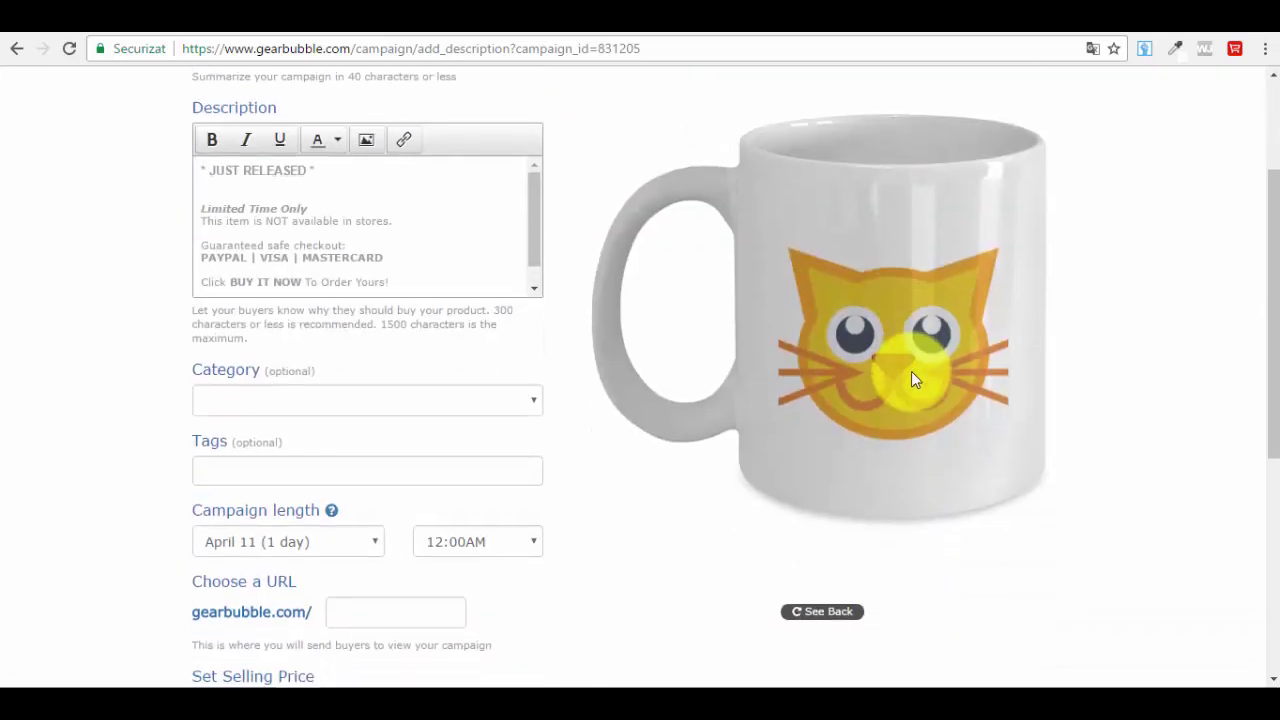
scroll(1090, 425, "up", 2)
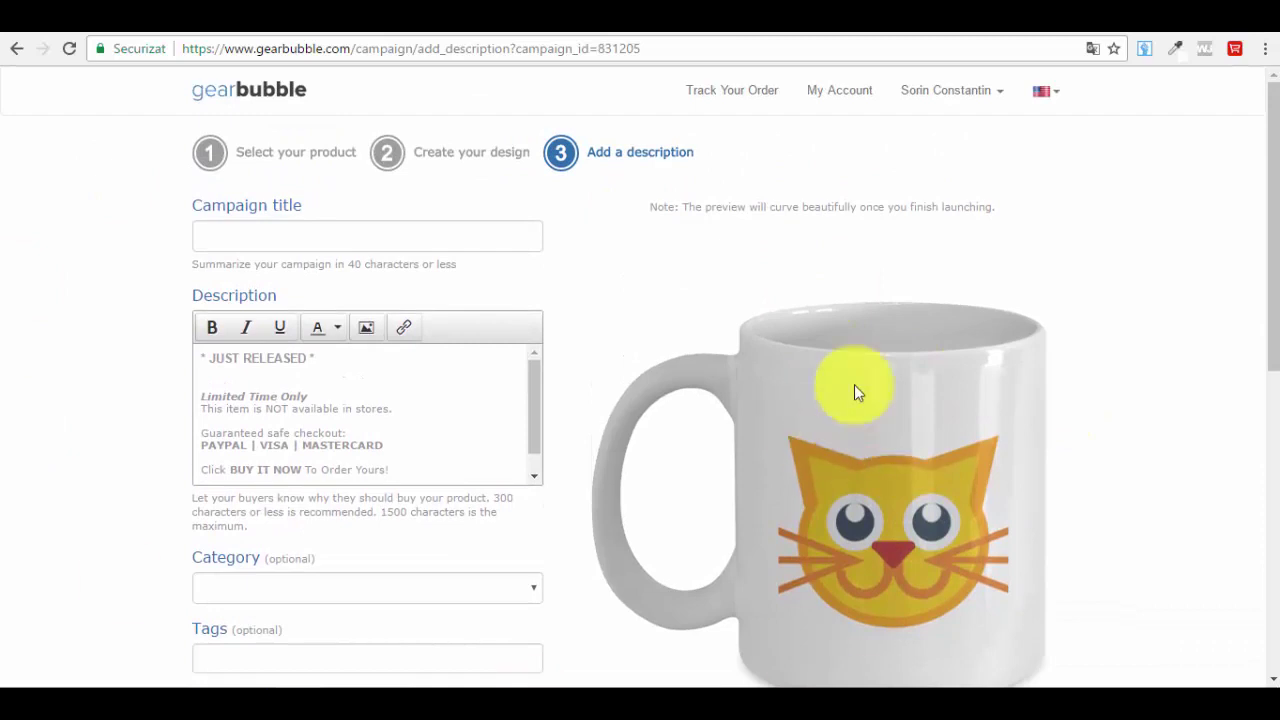
scroll(846, 481, "down", 1)
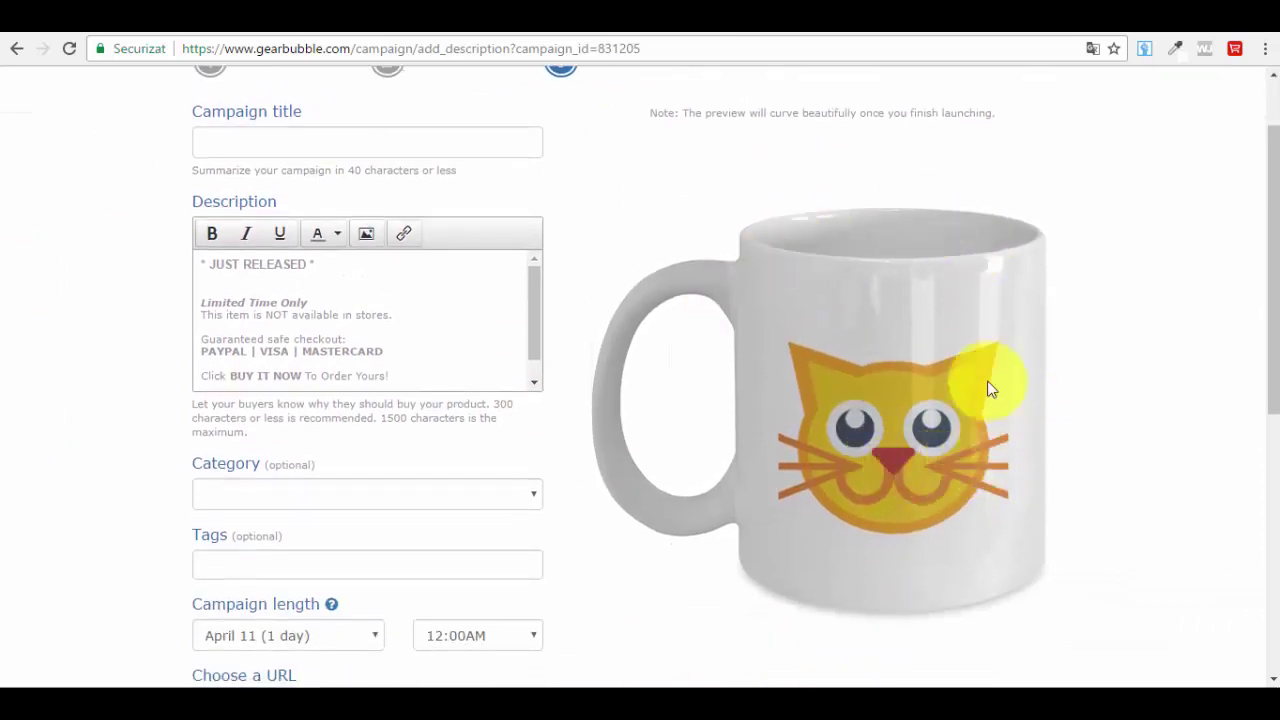
scroll(706, 400, "up", 1)
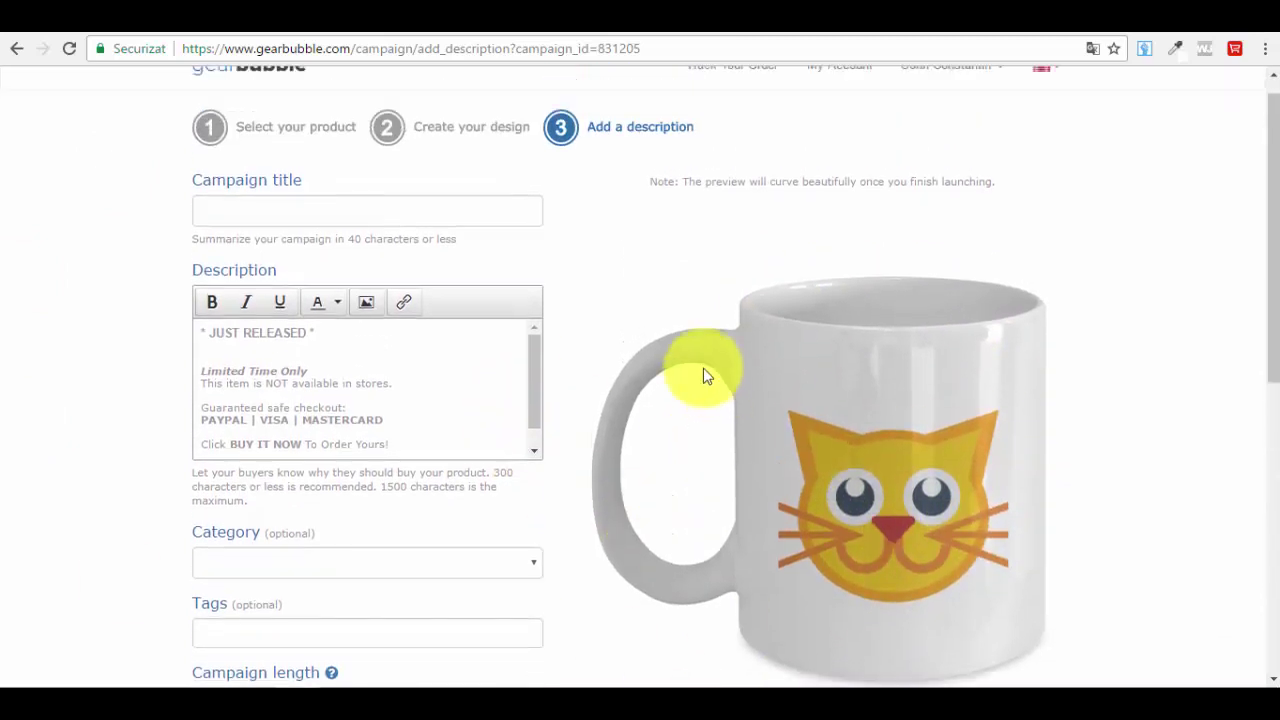
Enter "Super Cool Limited Edition Cat Coffee Mug" as the campaign title.
left_click(262, 235)
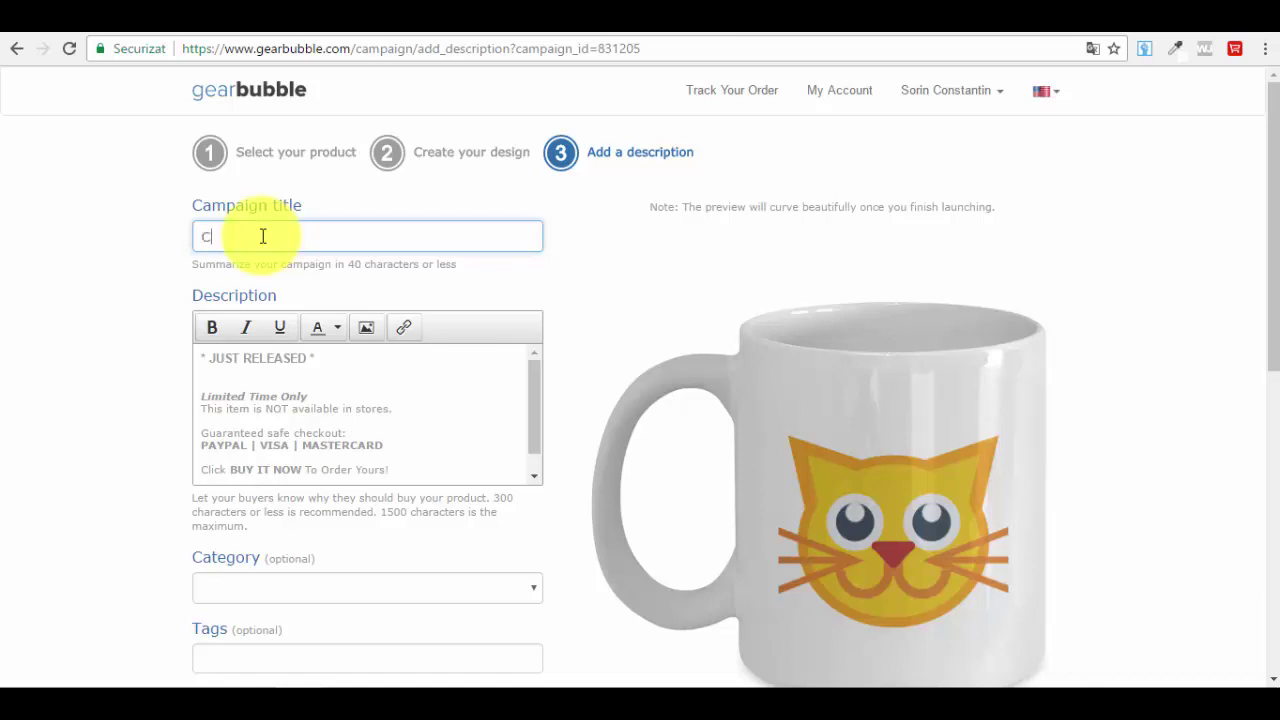
type("Super Cool Limited Edition Cat")
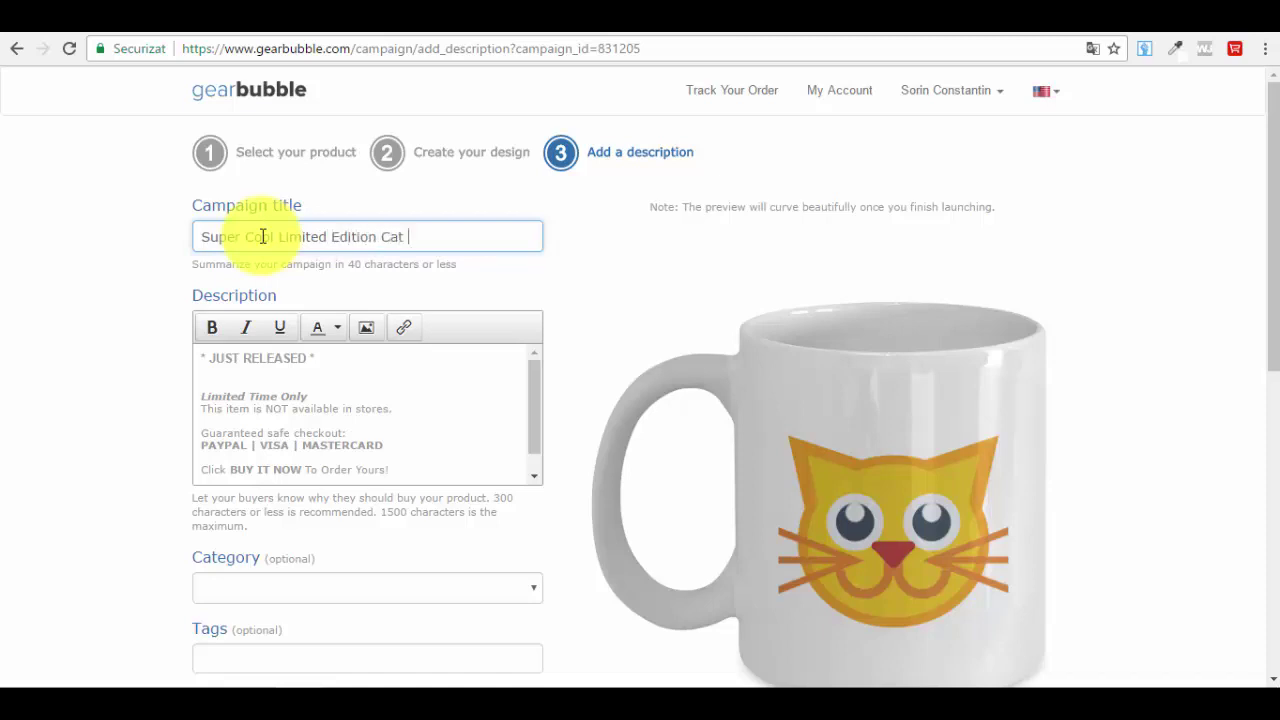
type(" Coffe e Mug")
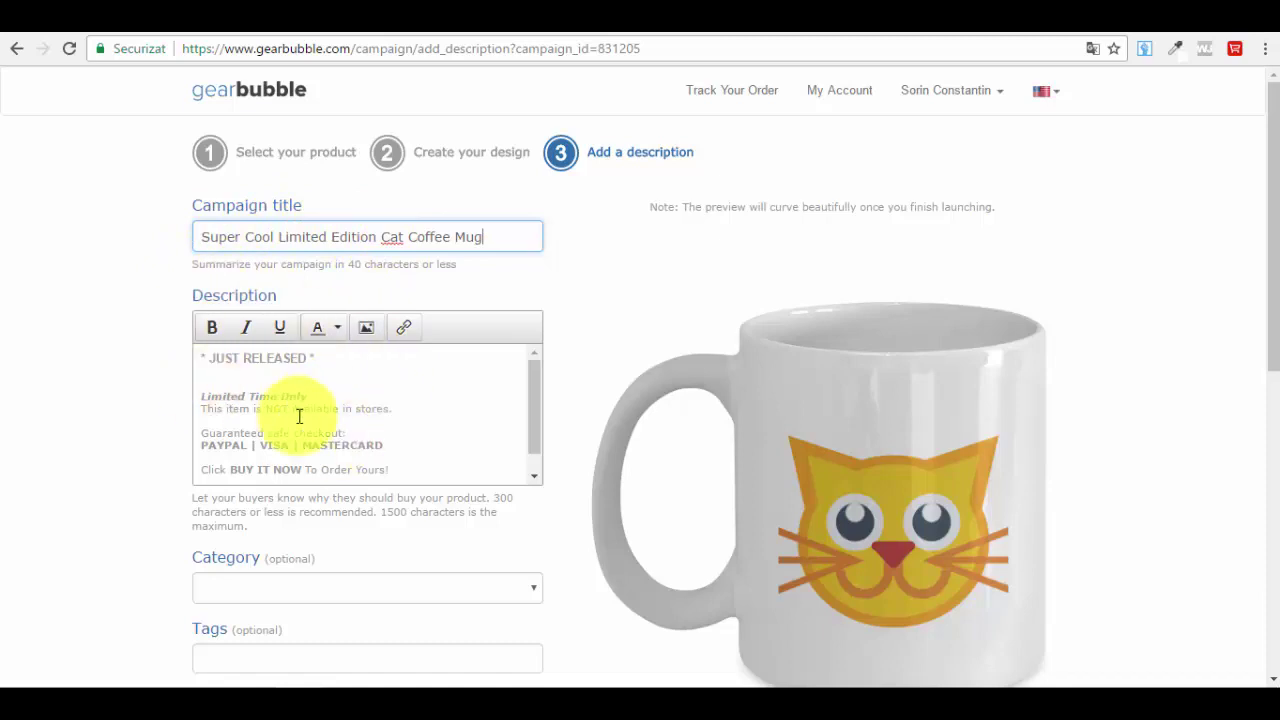
Read through the prefilled campaign description text from beginning to end.
scroll(420, 395, "down", 2)
scroll(360, 420, "up", 2)
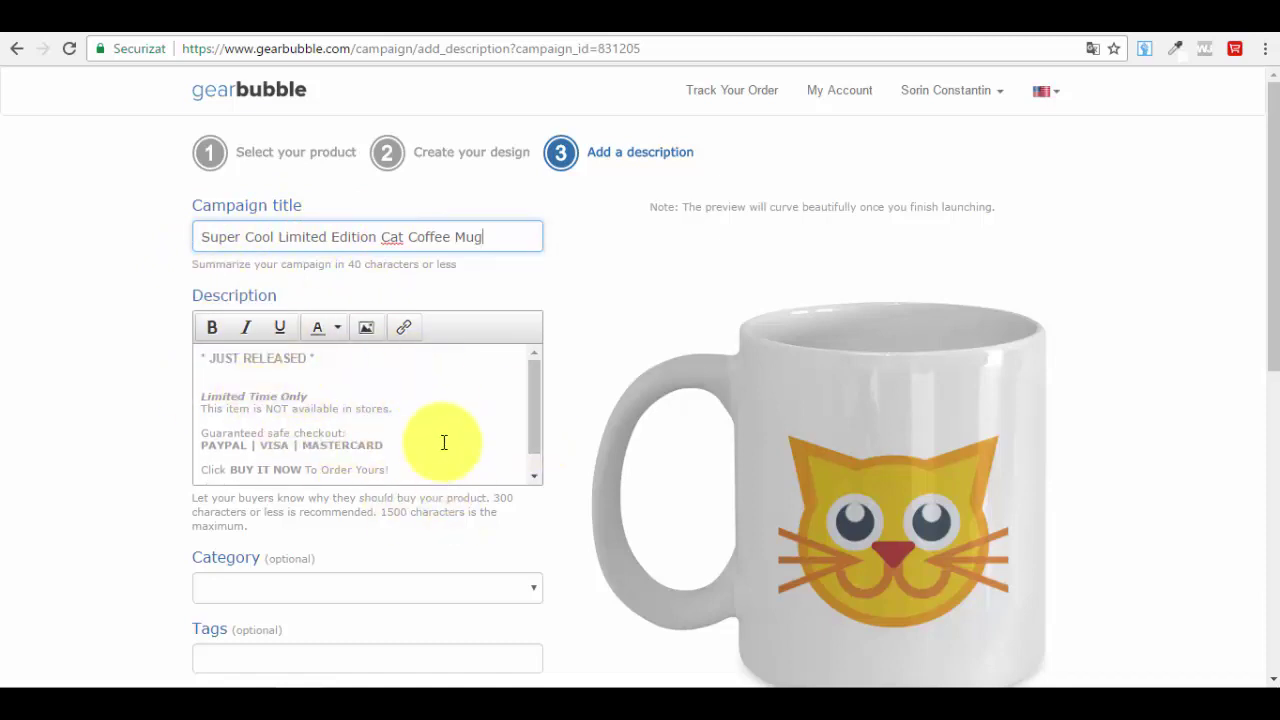
scroll(320, 412, "down", 1)
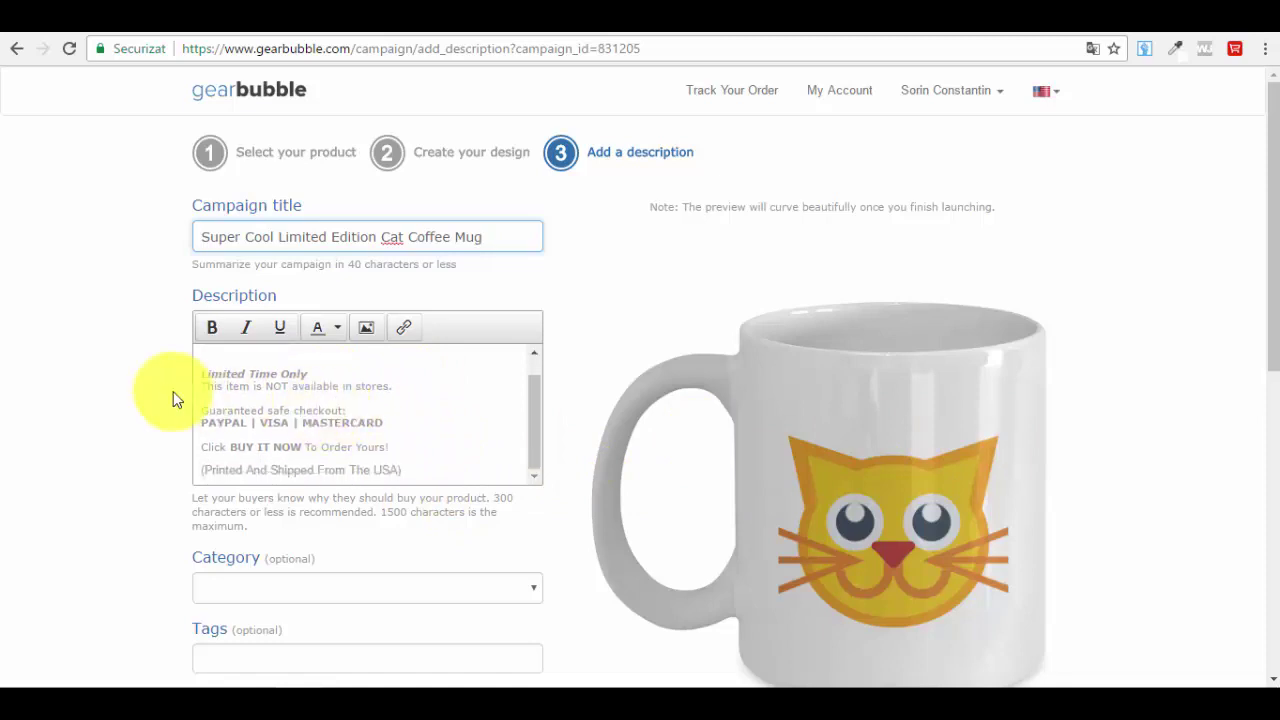
scroll(394, 443, "up", 1)
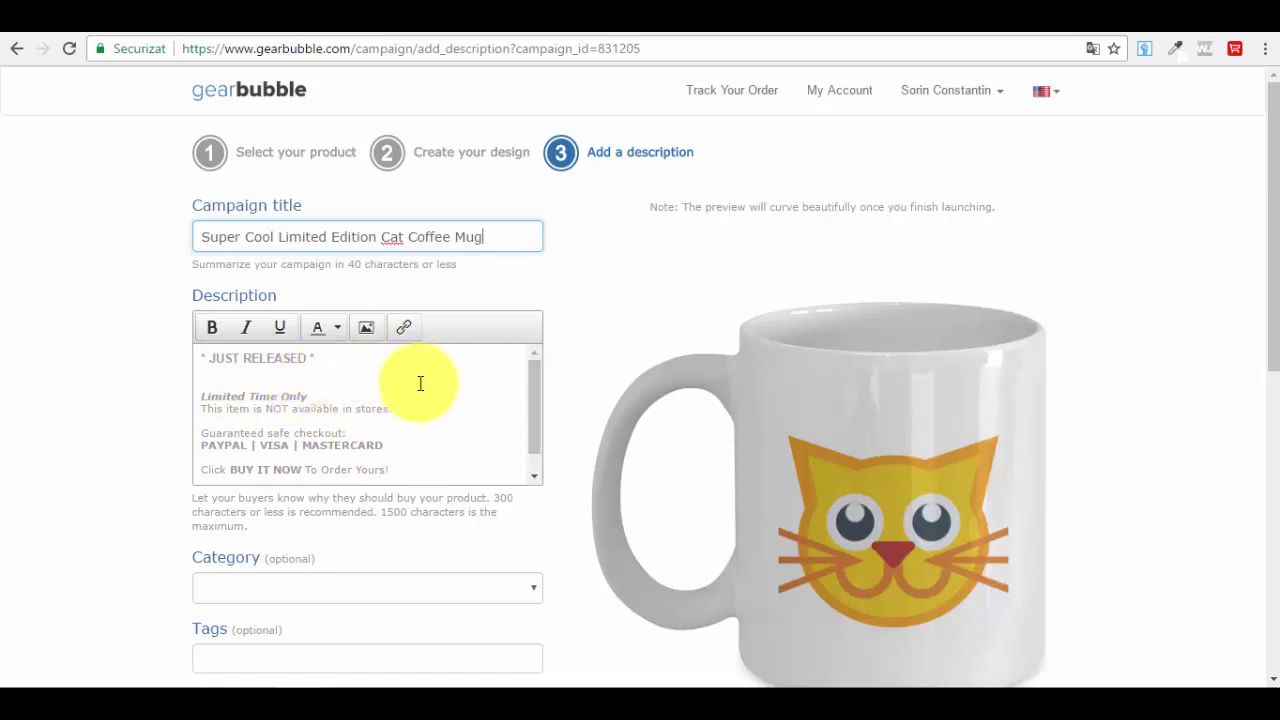
scroll(425, 390, "down", 1)
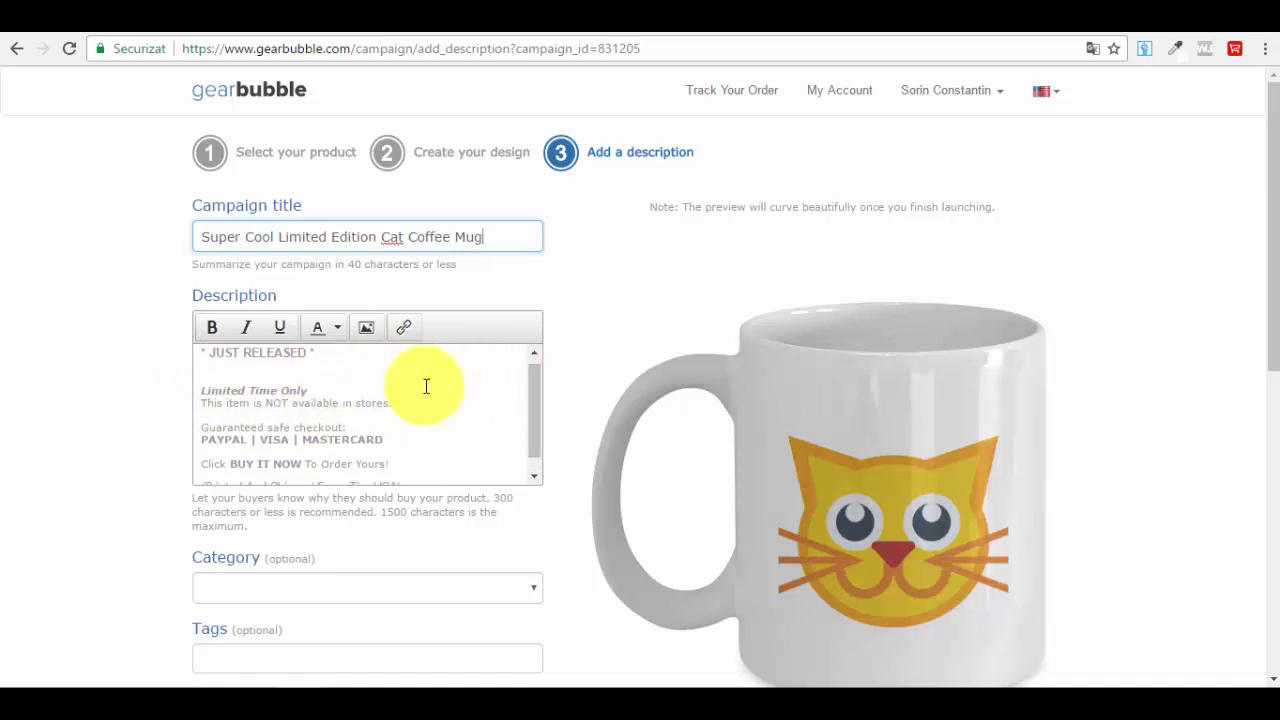
scroll(300, 395, "up", 1)
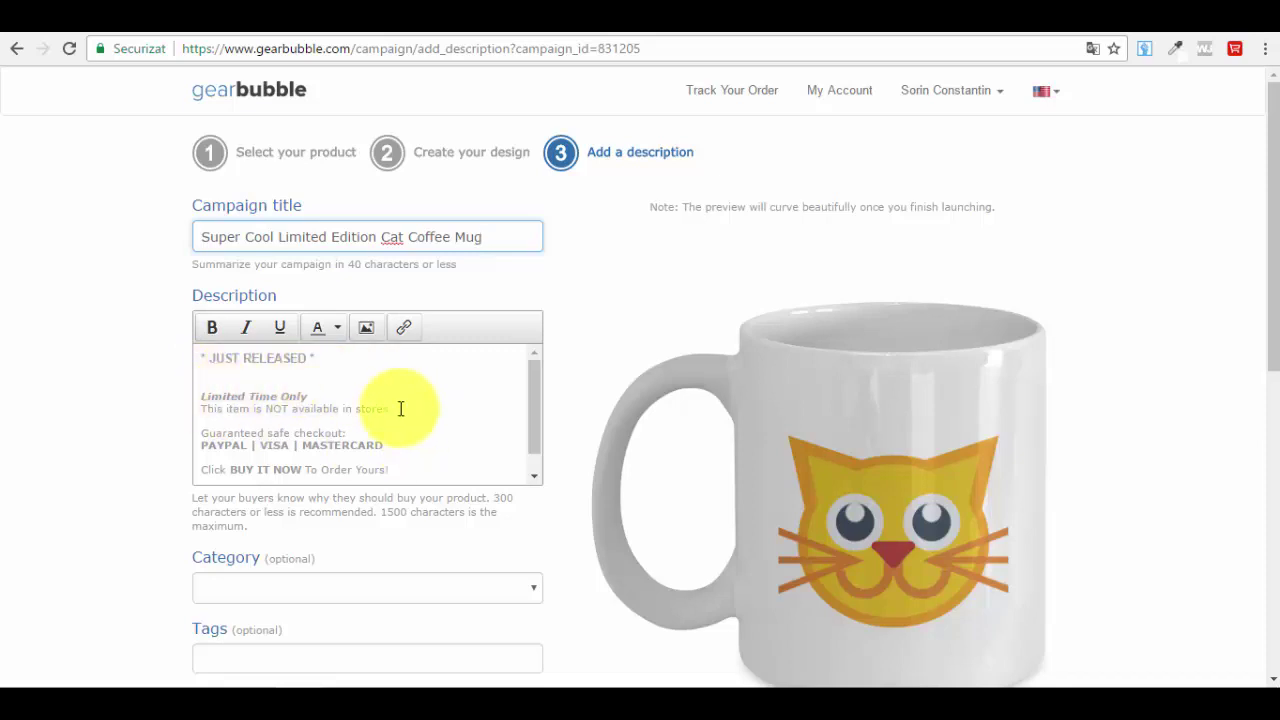
Set the campaign category to Animals.
scroll(400, 408, "down", 2)
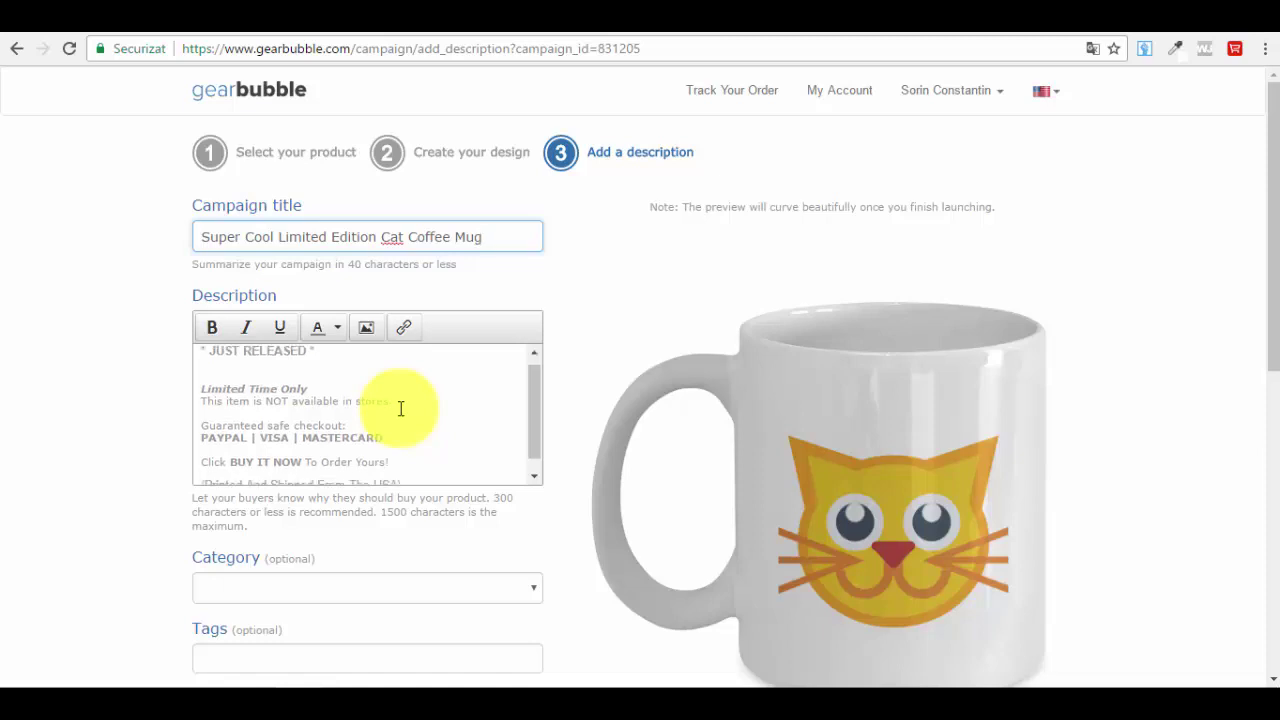
scroll(654, 395, "down", 3)
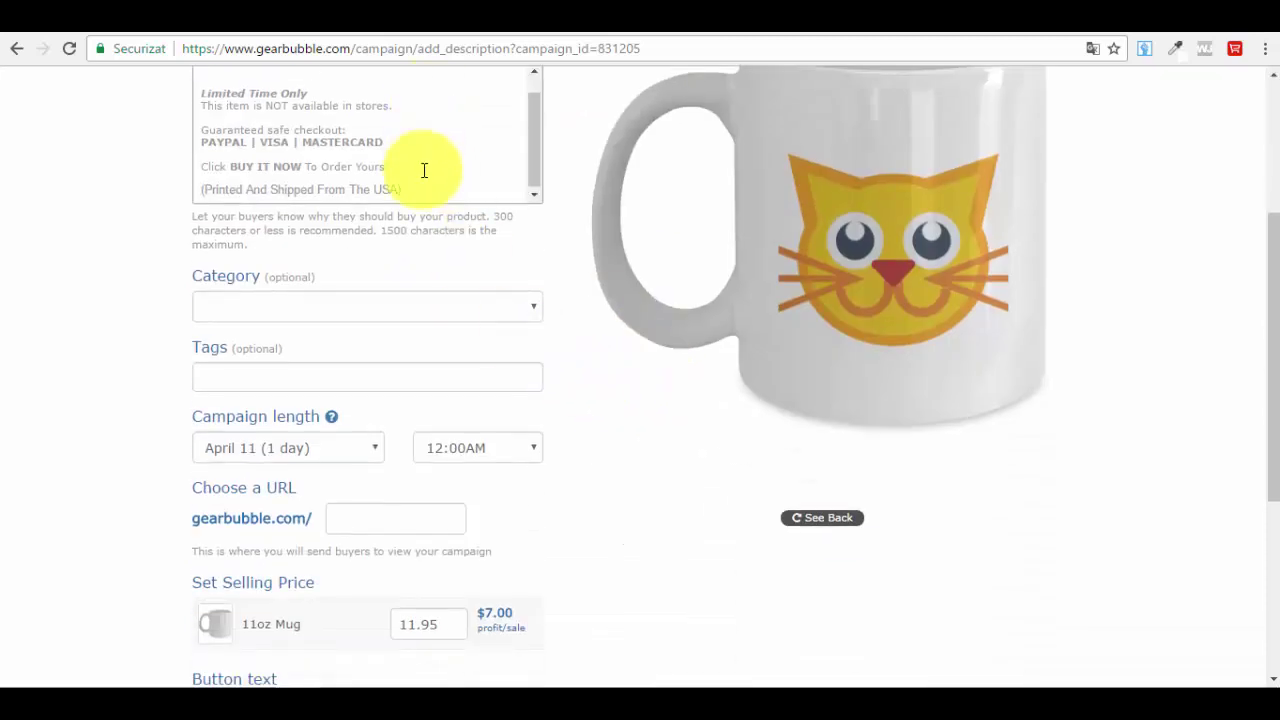
scroll(423, 171, "up", 1)
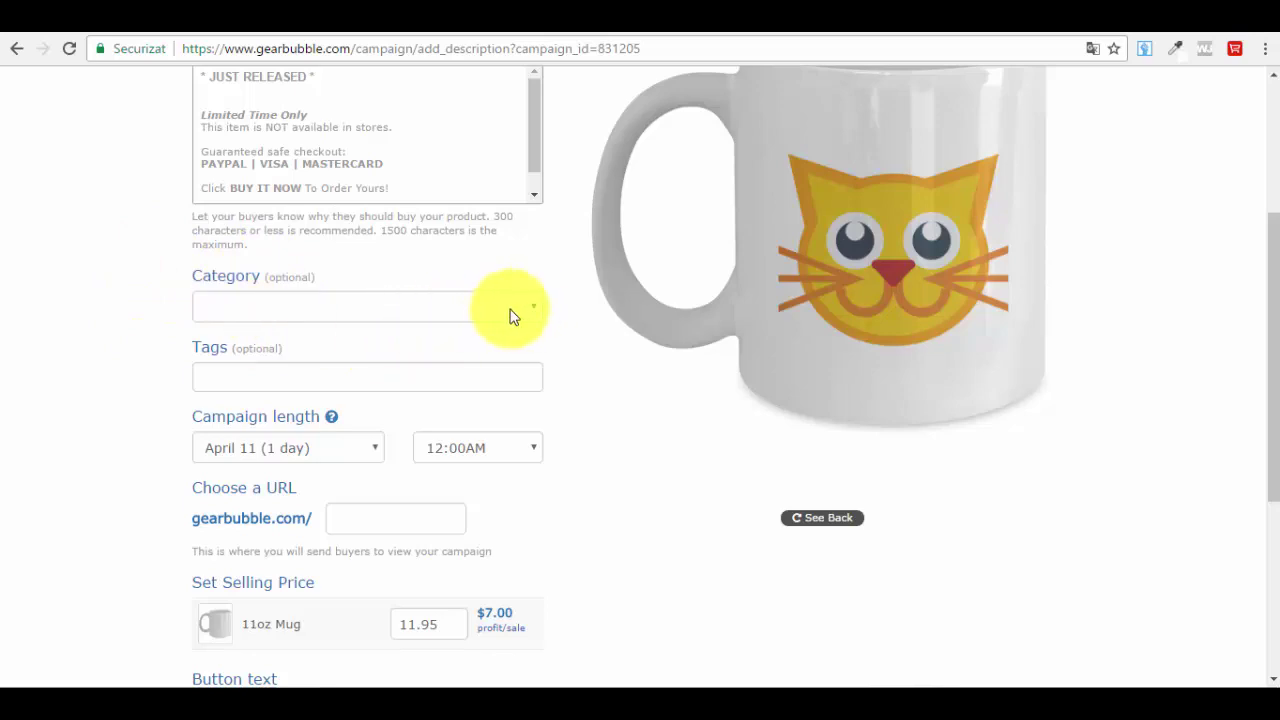
left_click_drag(266, 276, 375, 283)
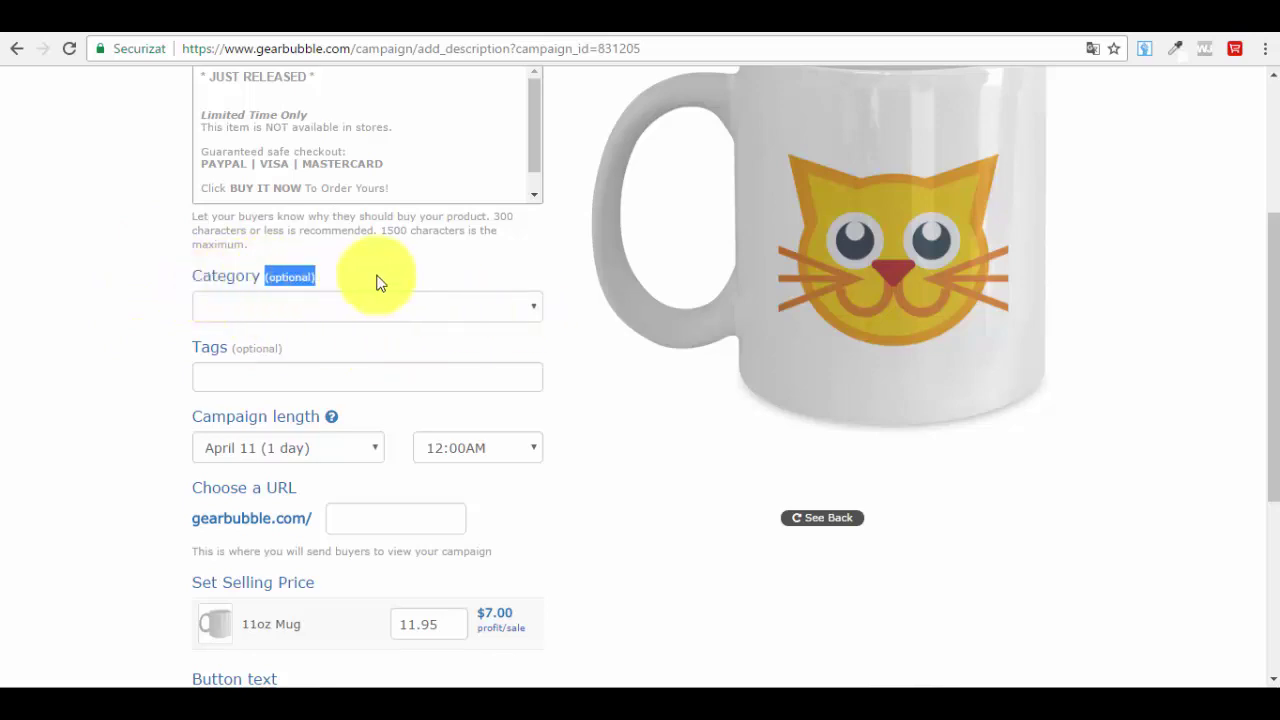
left_click(375, 283)
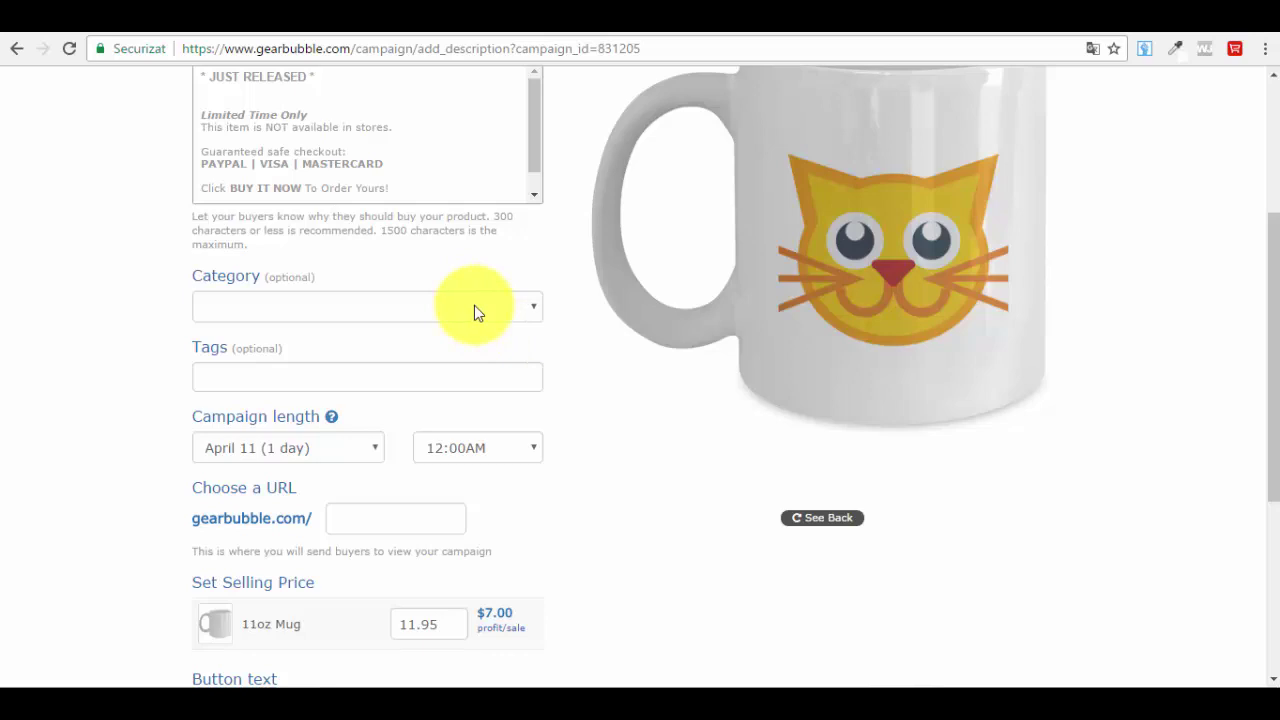
left_click(475, 307)
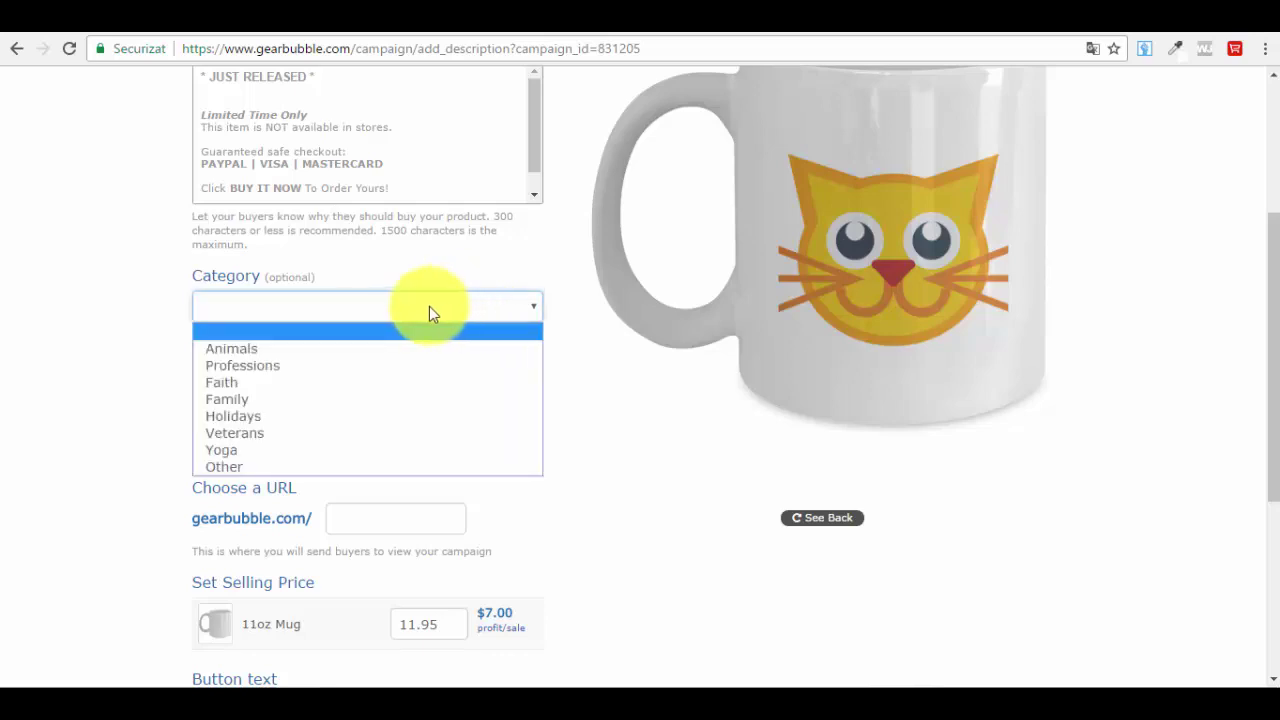
left_click(279, 347)
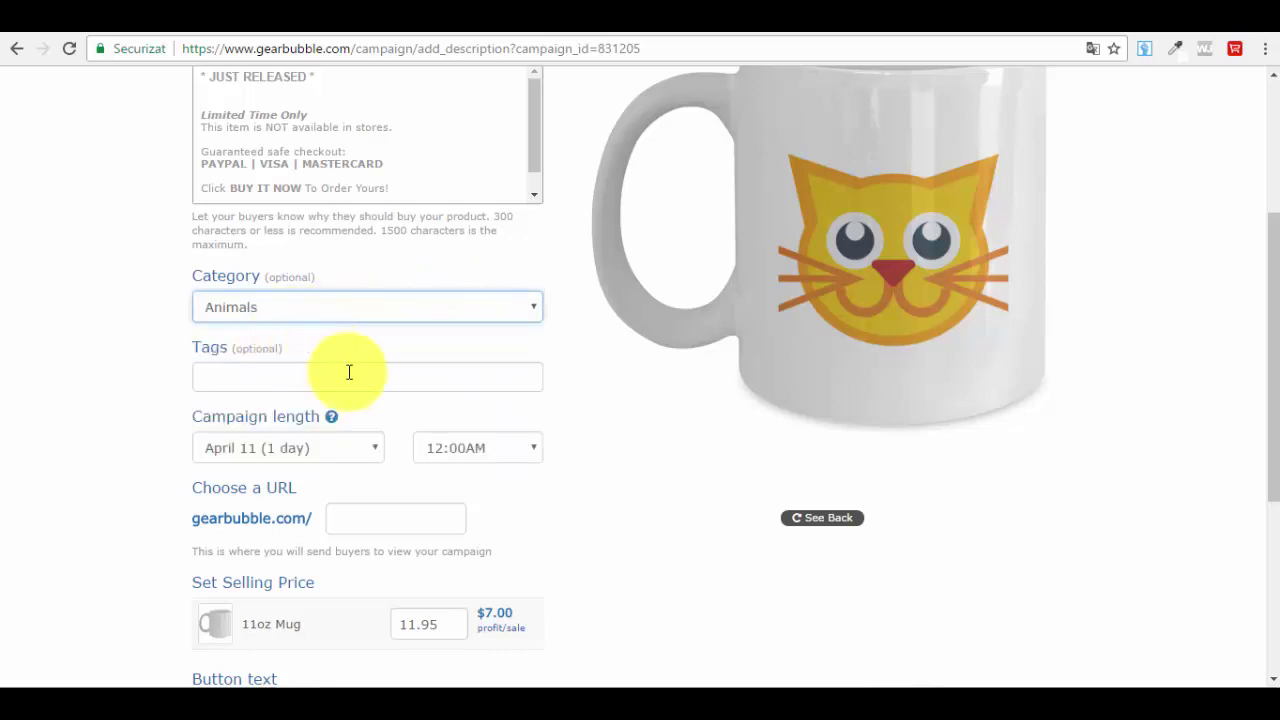
Add the tags "coffee mug", "cat lover", "cats", "mug", "store" and "funny" to the campaign.
left_click(266, 378)
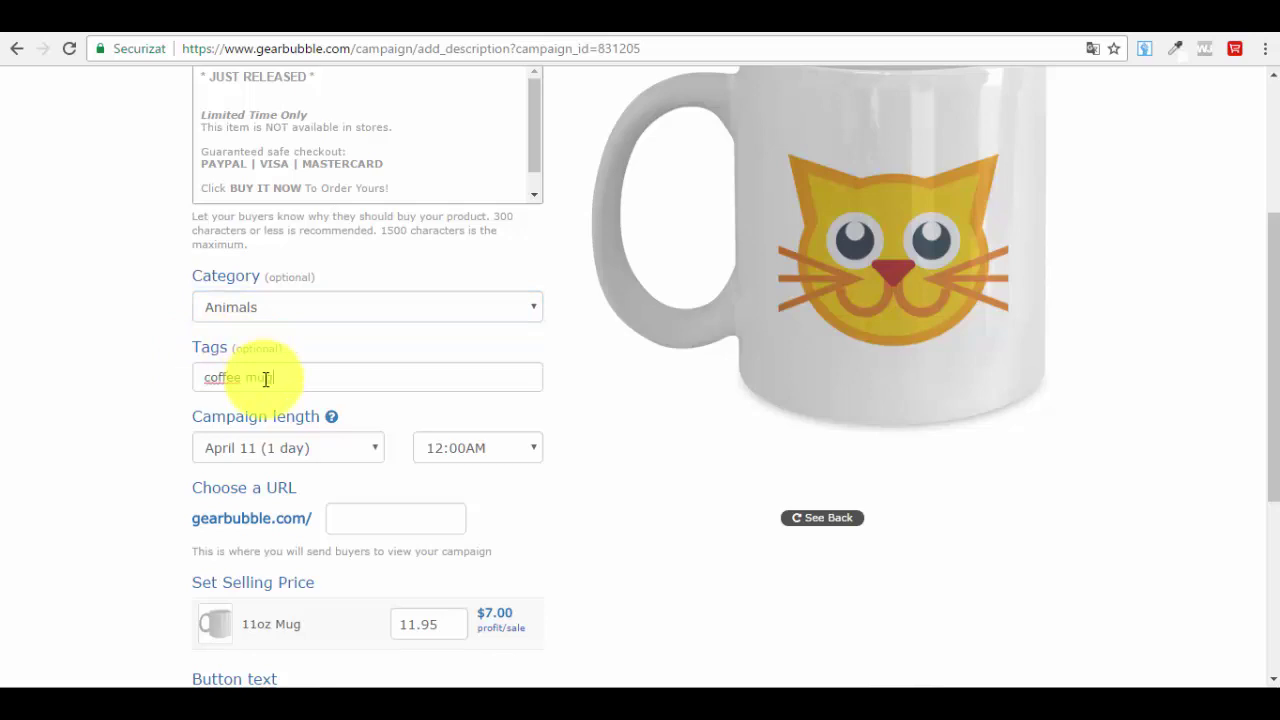
type("coffee mug")
key("Return")
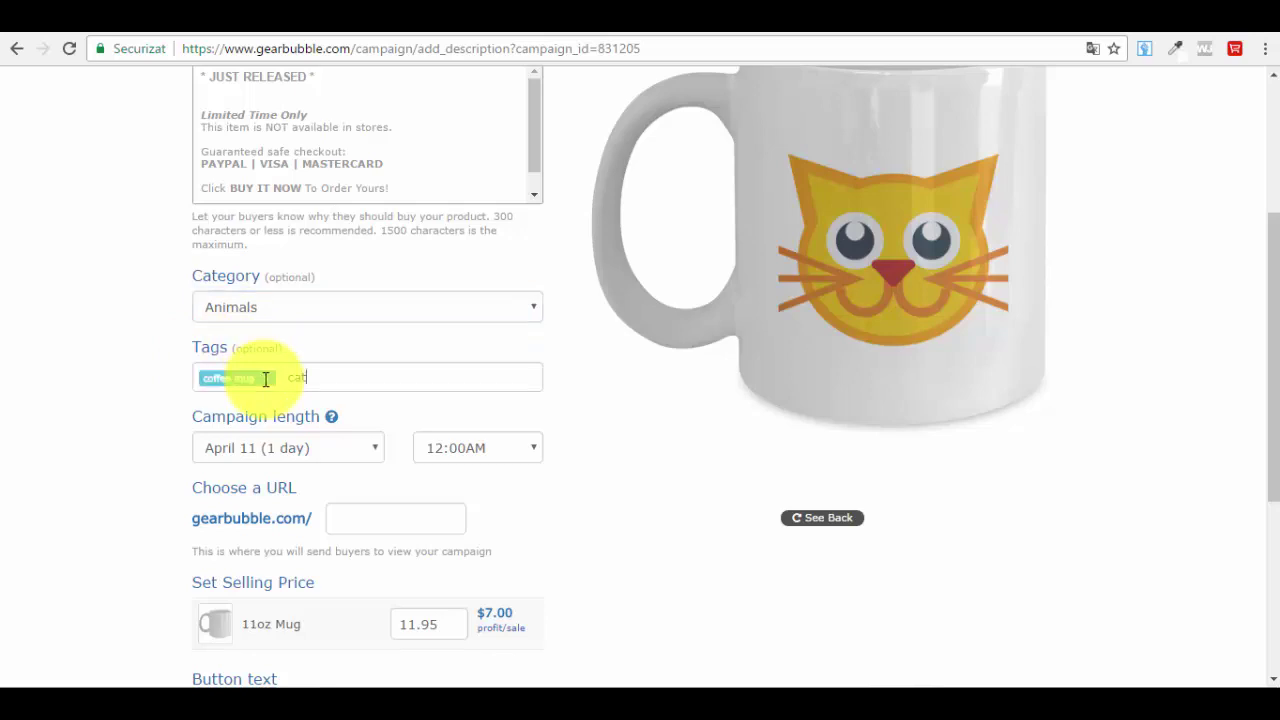
type("cat lover")
key("Return")
type("cats")
key("Return")
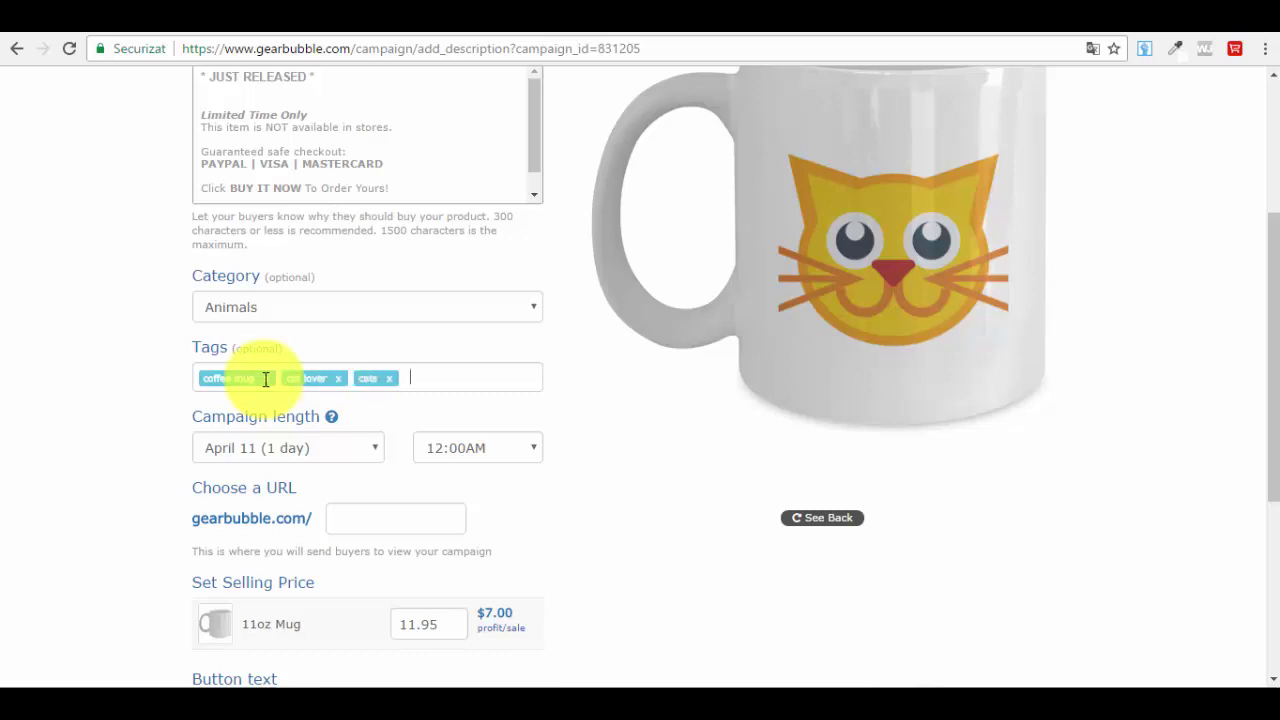
type("mug")
key("Return")
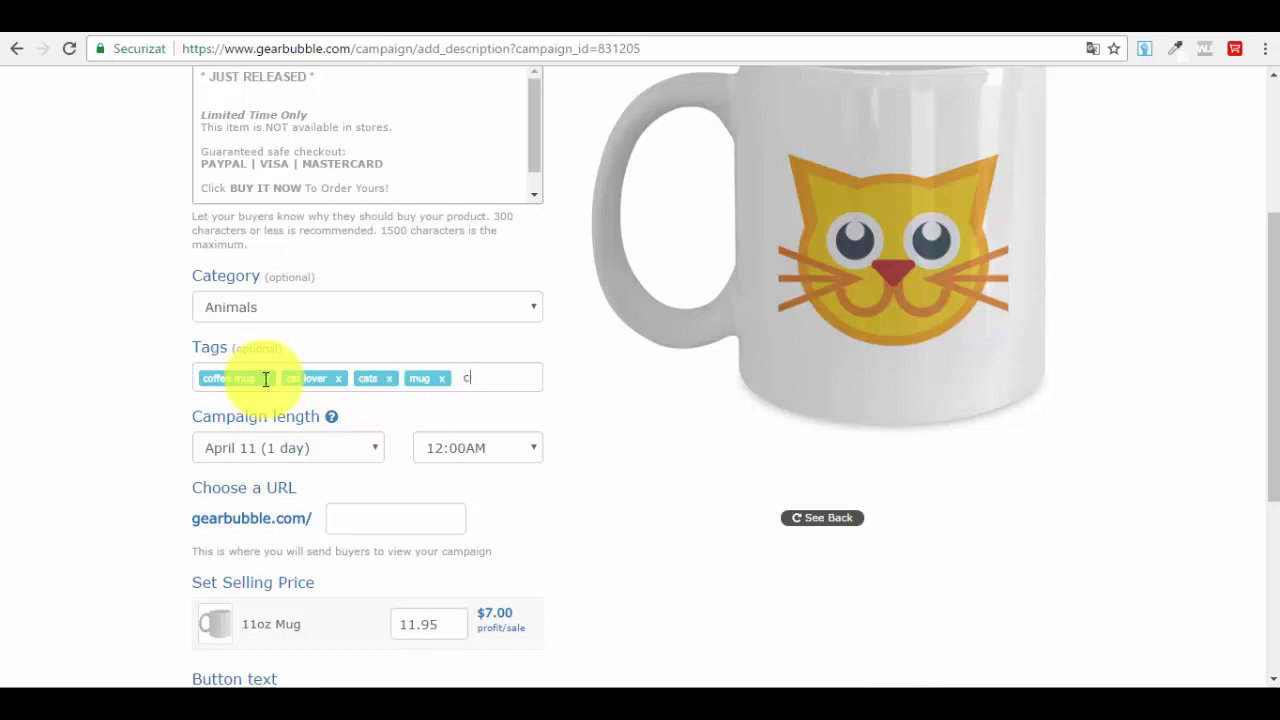
type("store")
key("Return")
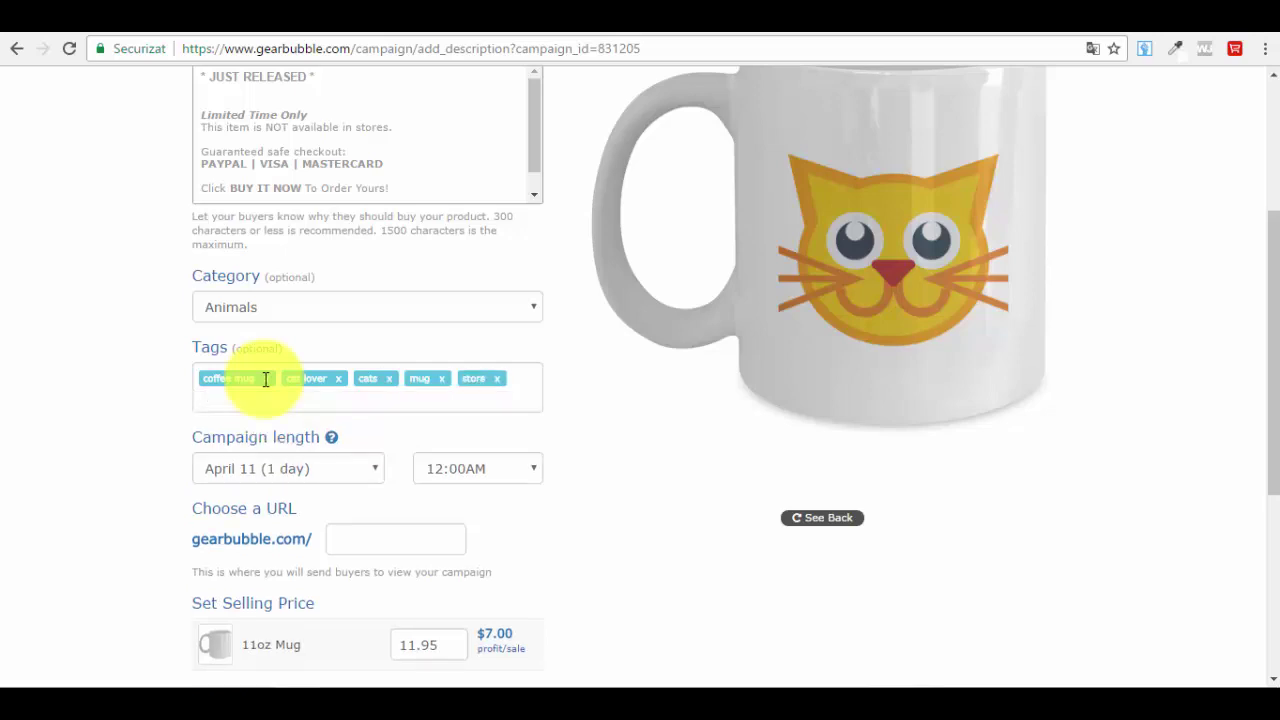
type("funny")
key("Return")
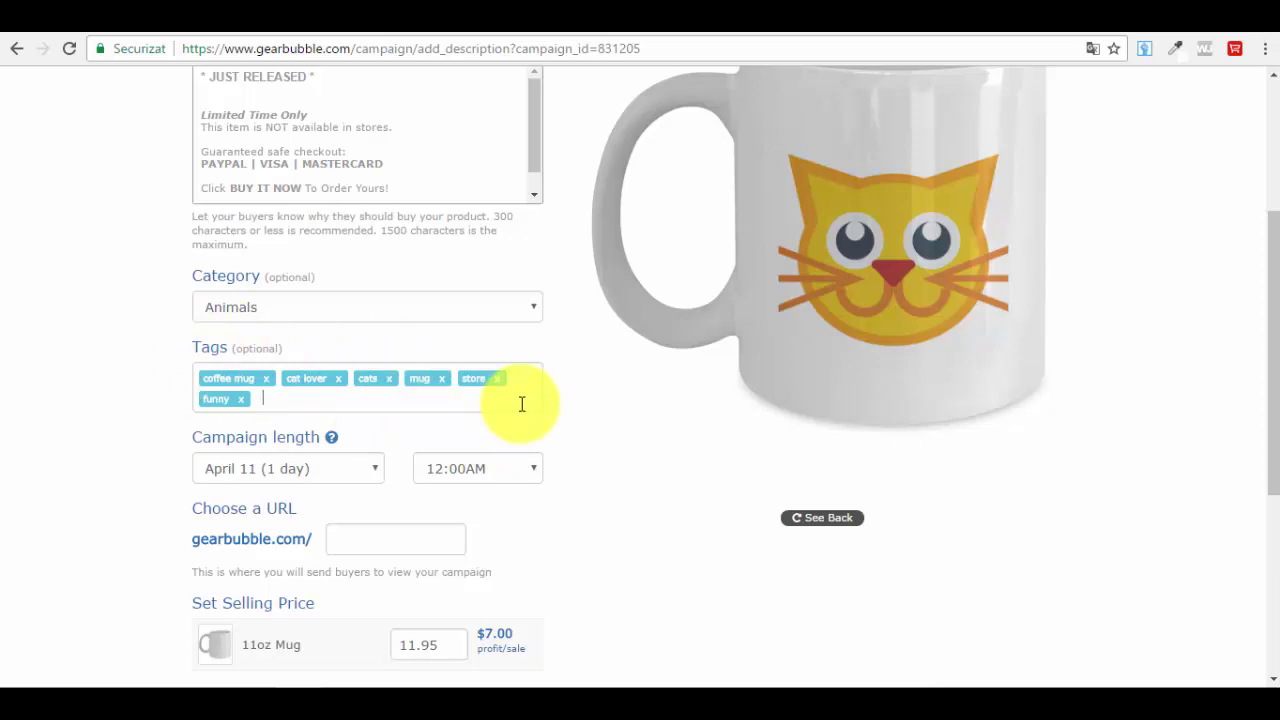
Set the campaign length to April 15 (5 days) and check the available end times, keeping 12:00AM.
scroll(428, 425, "down", 2)
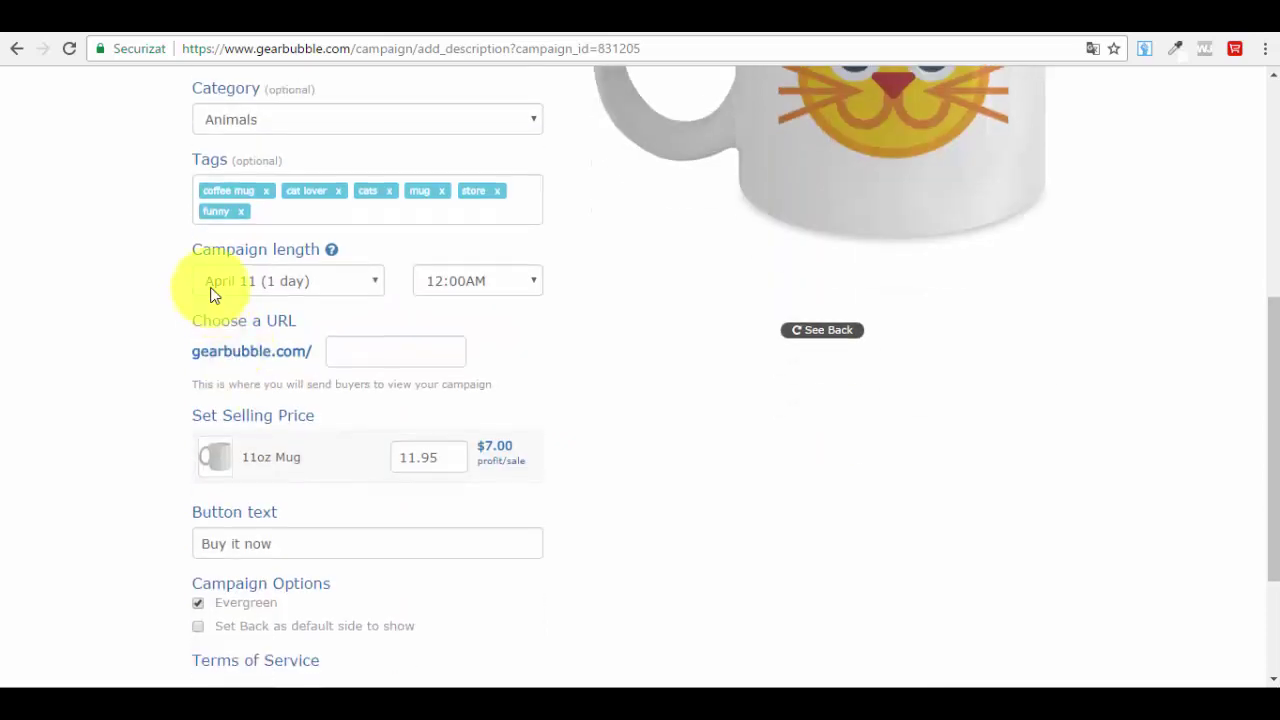
left_click(322, 283)
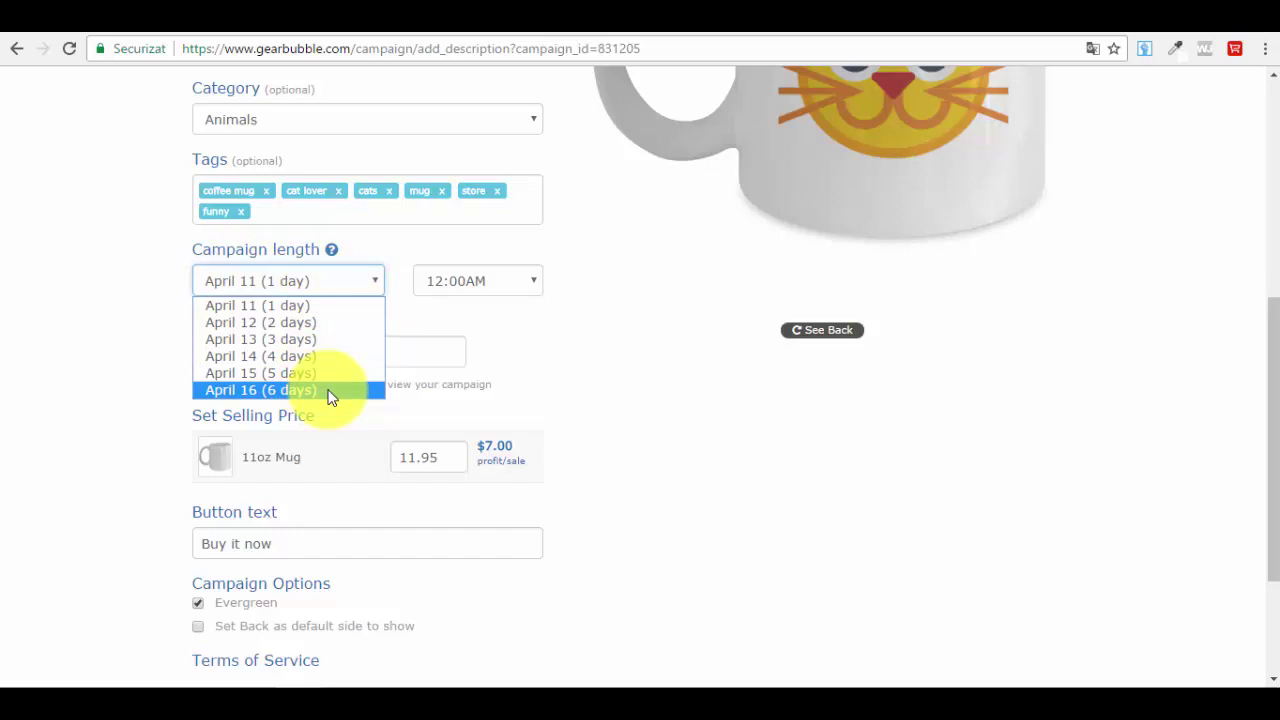
left_click(331, 391)
left_click(317, 290)
left_click(291, 373)
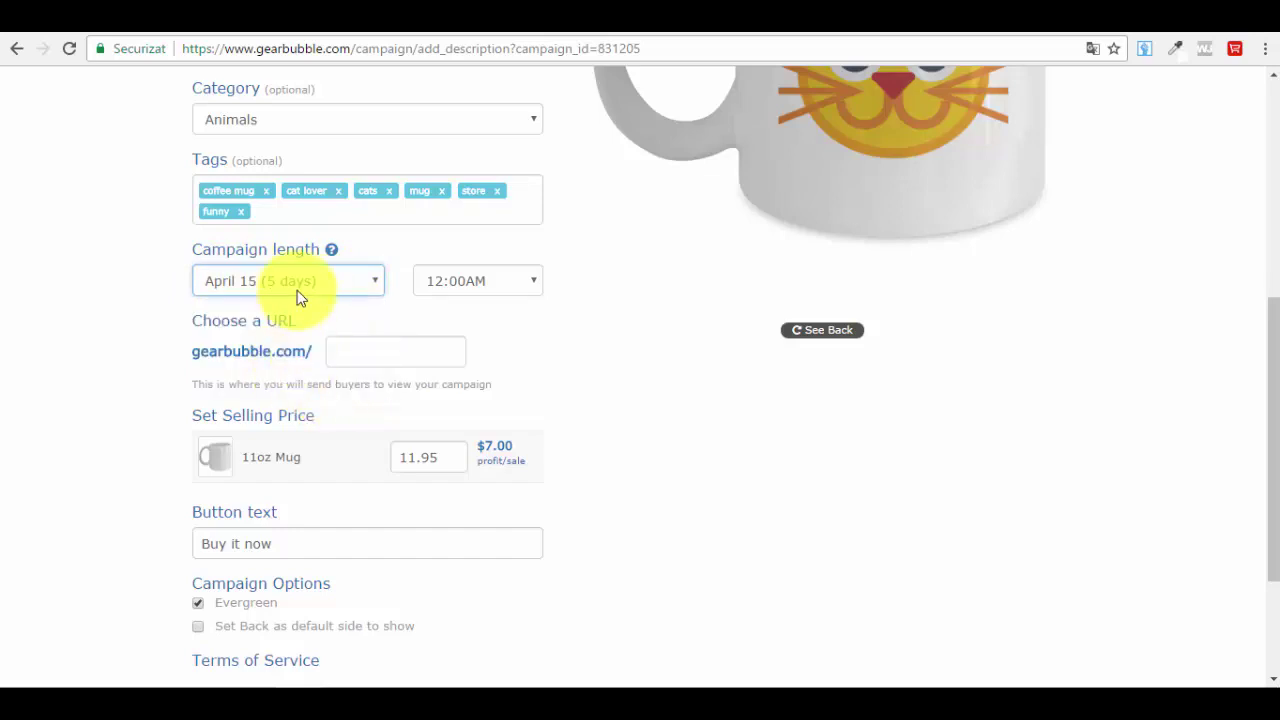
left_click(475, 283)
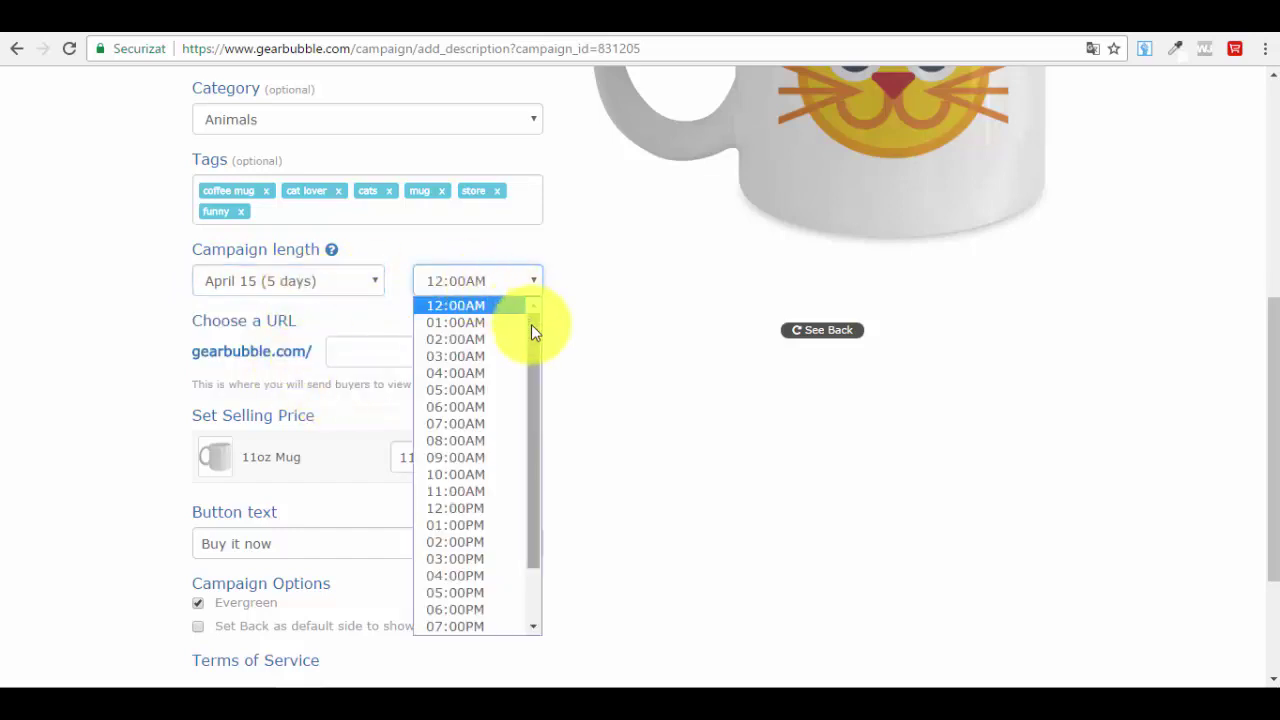
left_click(700, 417)
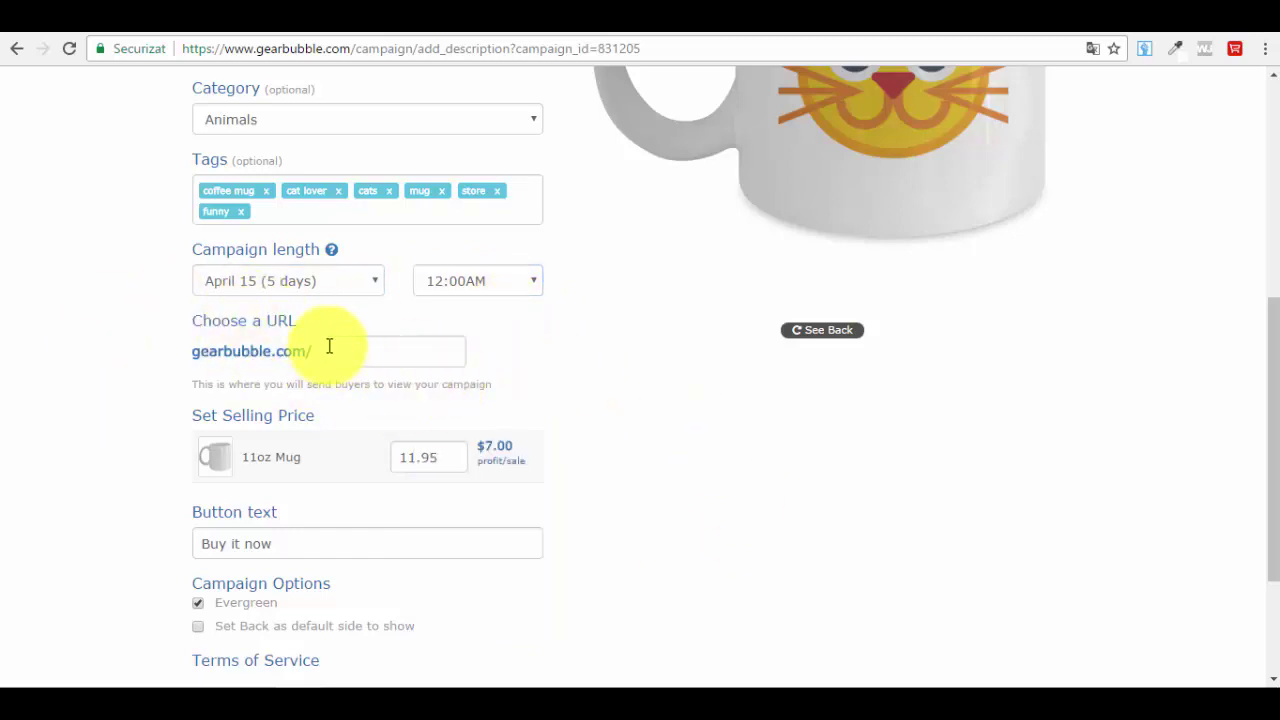
Enter "funnyat" as the campaign's custom URL ending.
left_click(371, 349)
type("fun")
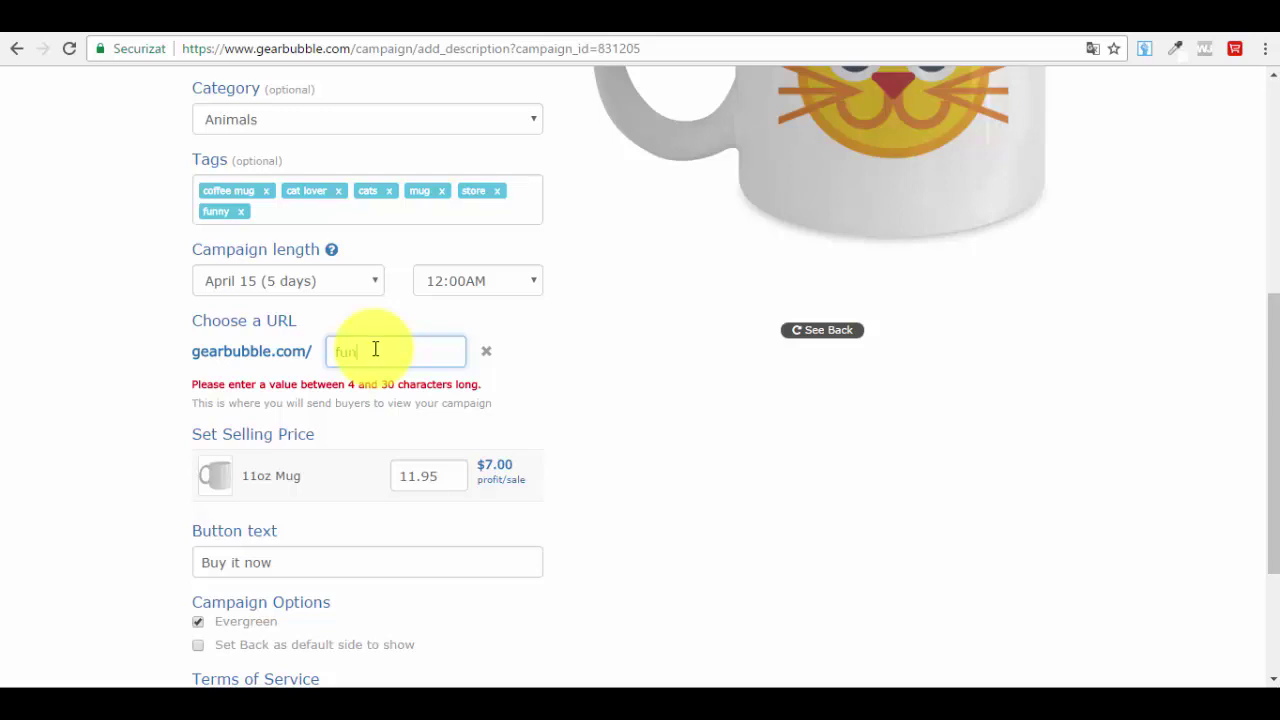
type("ny")
type("cat")
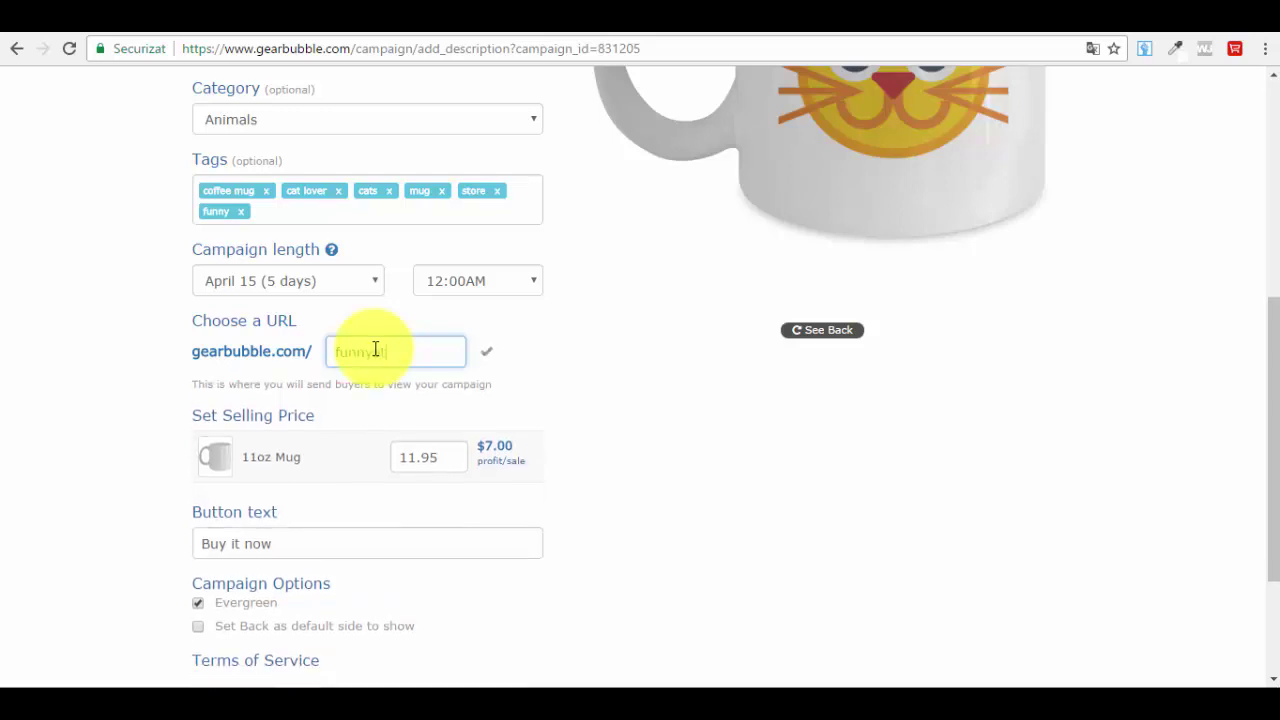
left_click(586, 408)
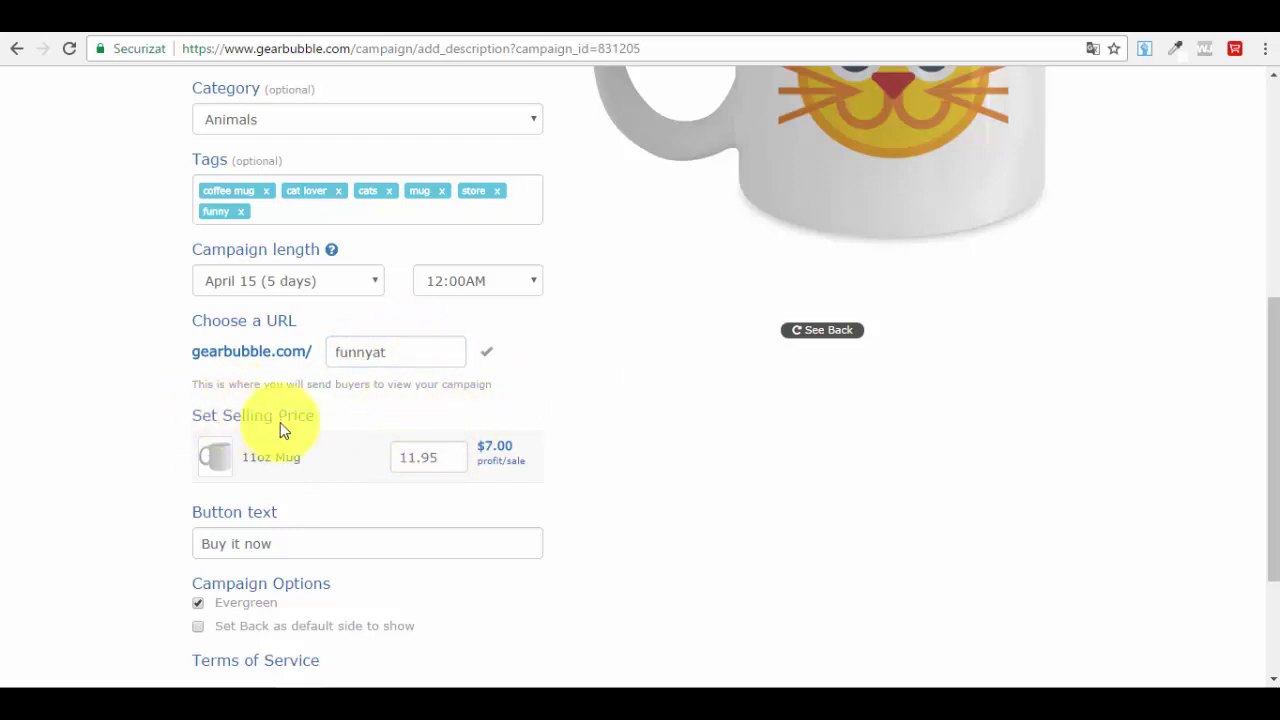
Review the selling price, button text and campaign options, and agree to the terms of service.
scroll(280, 420, "down", 1)
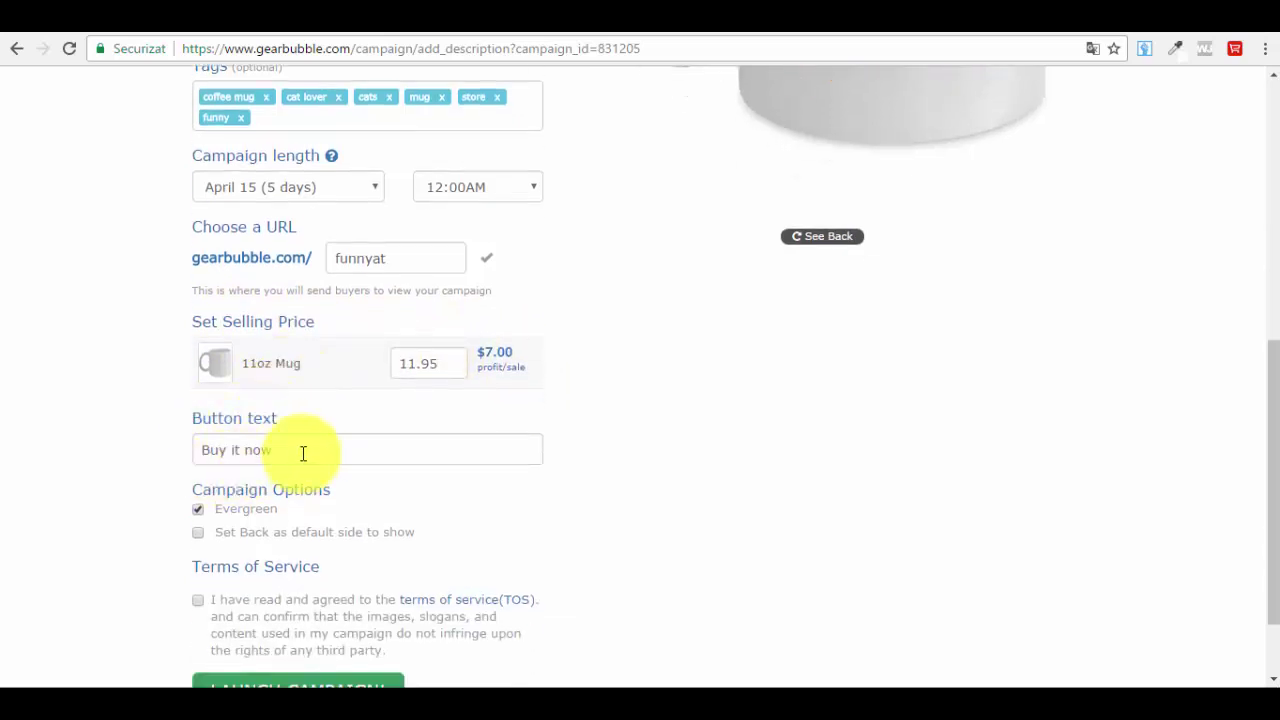
scroll(254, 451, "down", 1)
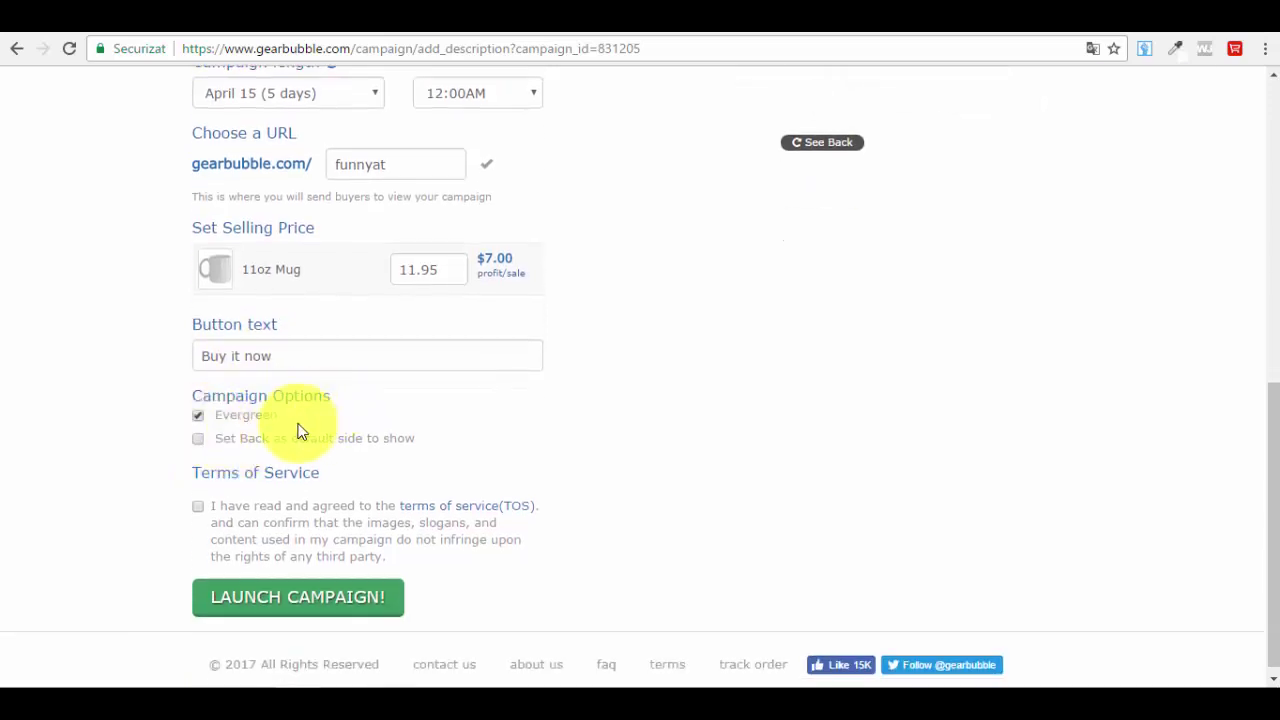
scroll(303, 400, "up", 2)
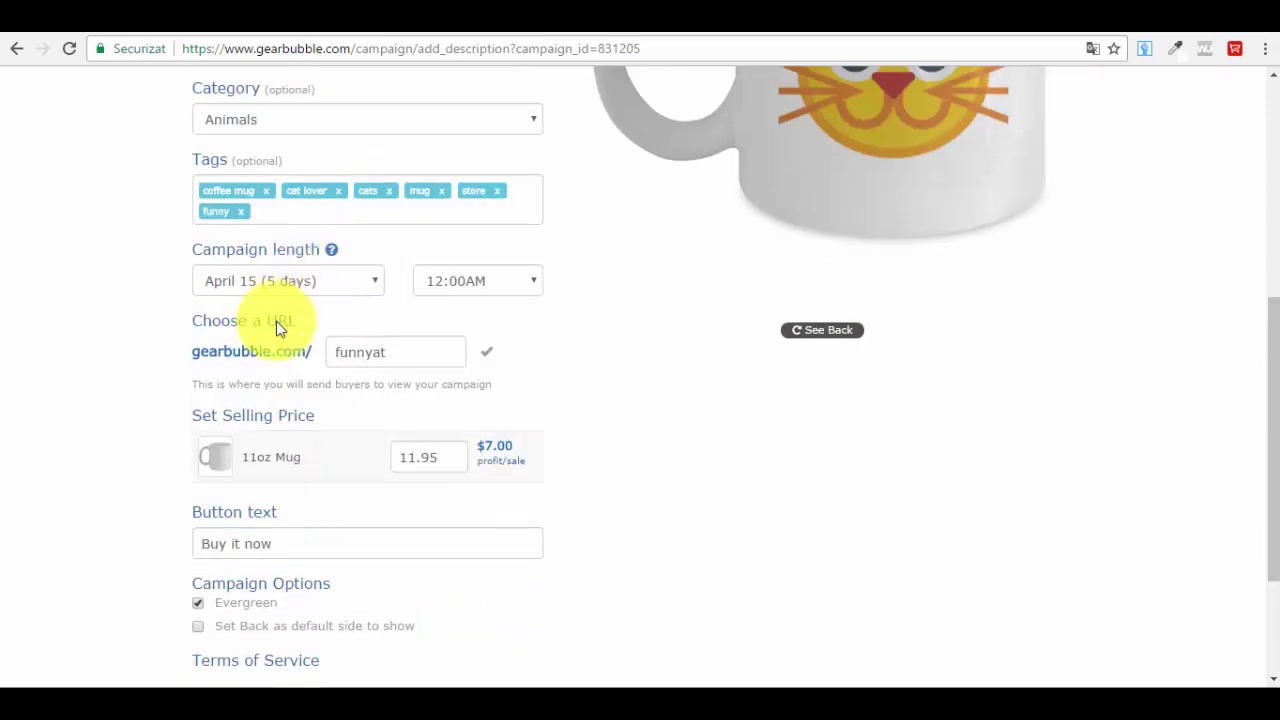
scroll(278, 276, "down", 2)
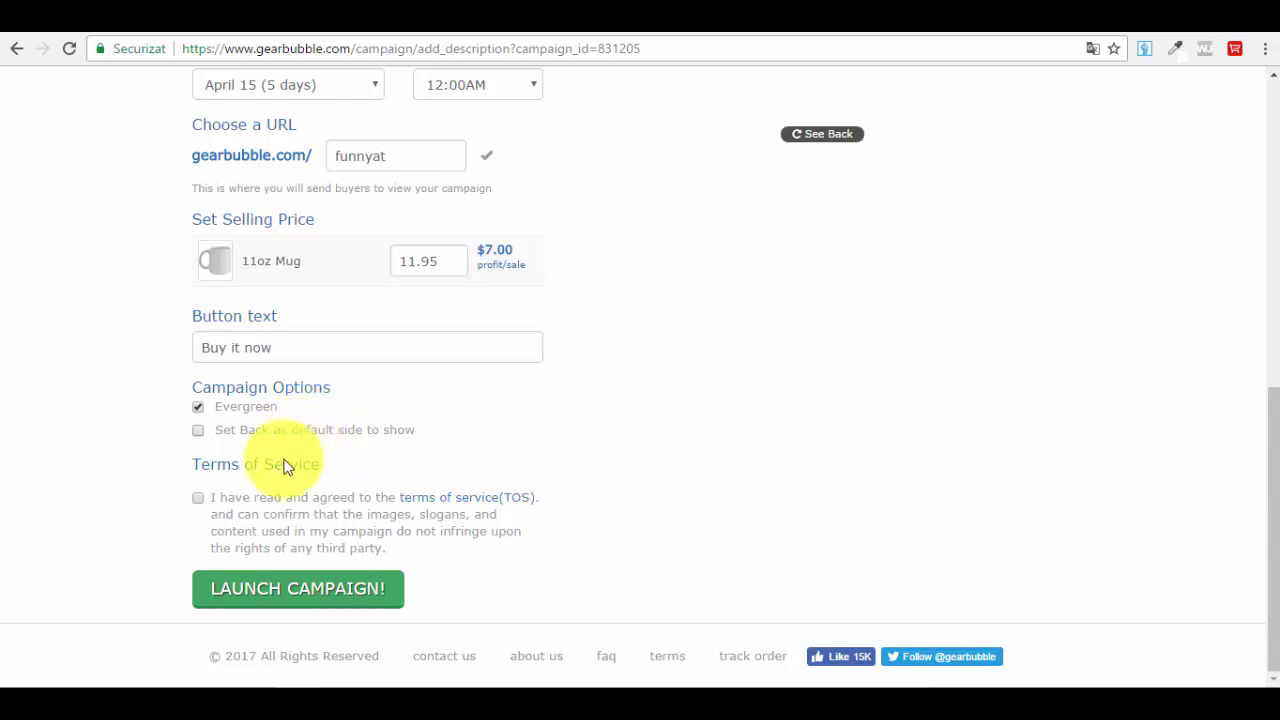
left_click(207, 440)
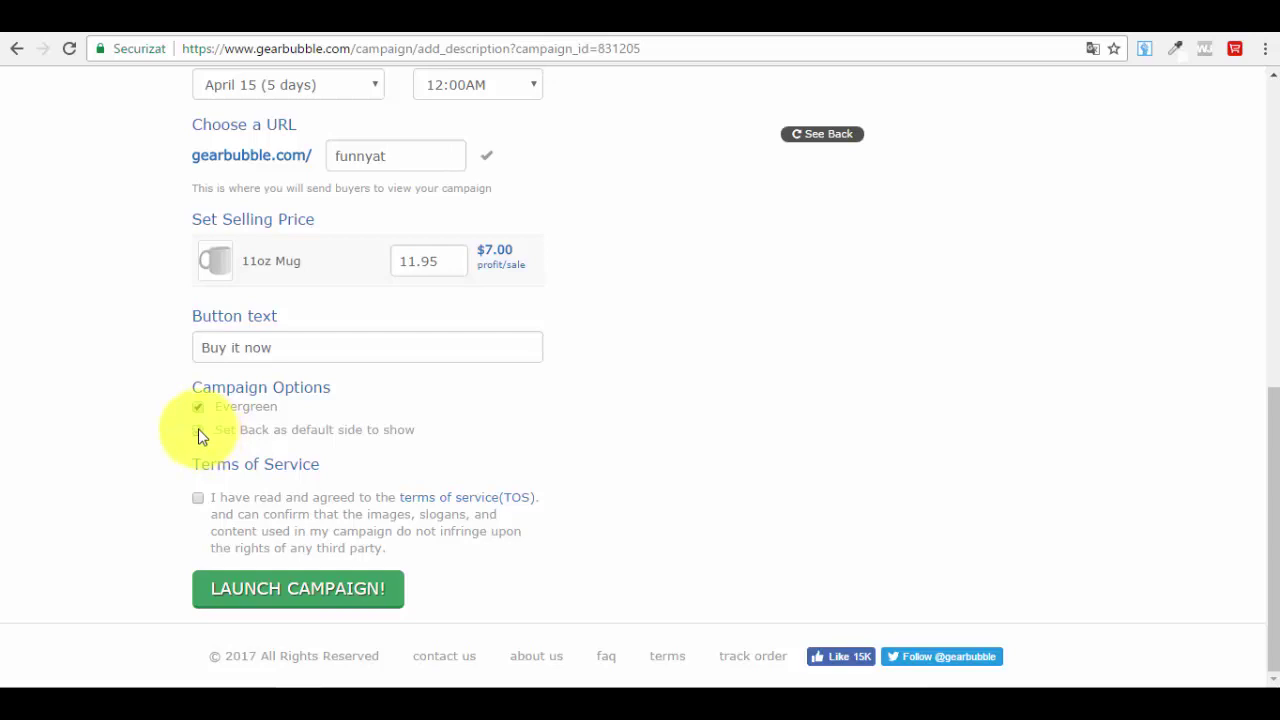
scroll(255, 450, "up", 1)
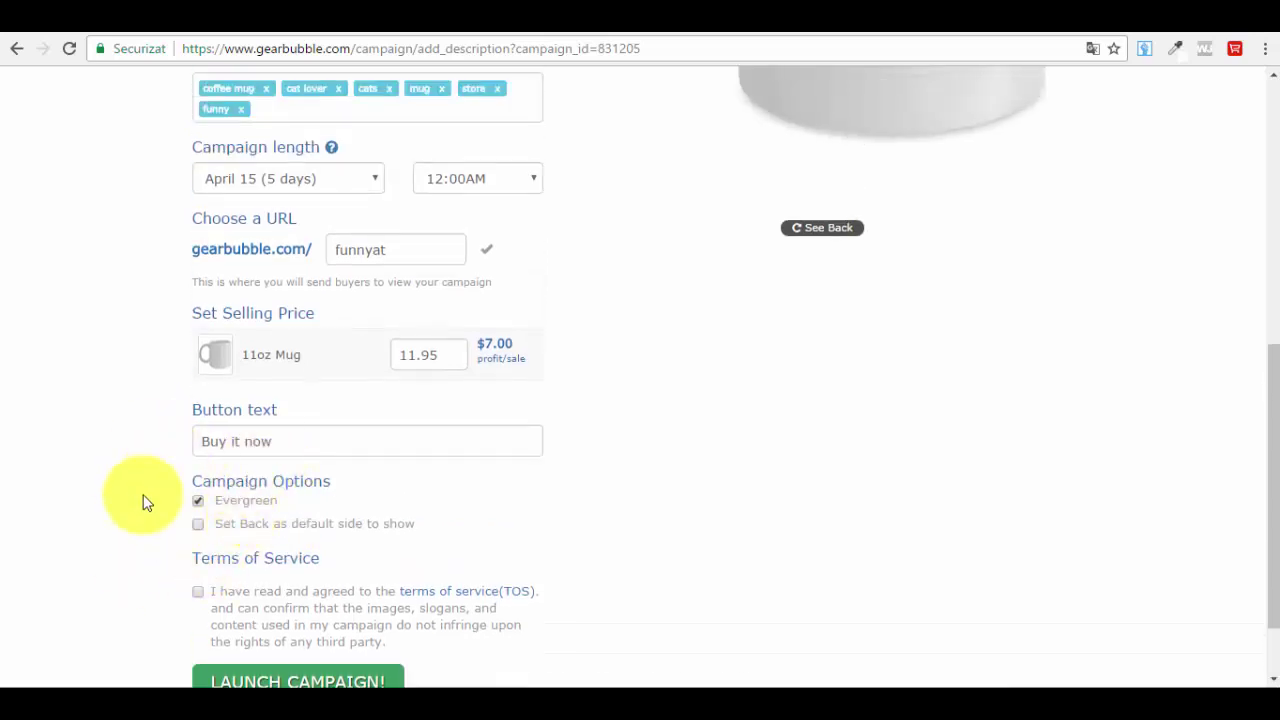
scroll(340, 510, "down", 1)
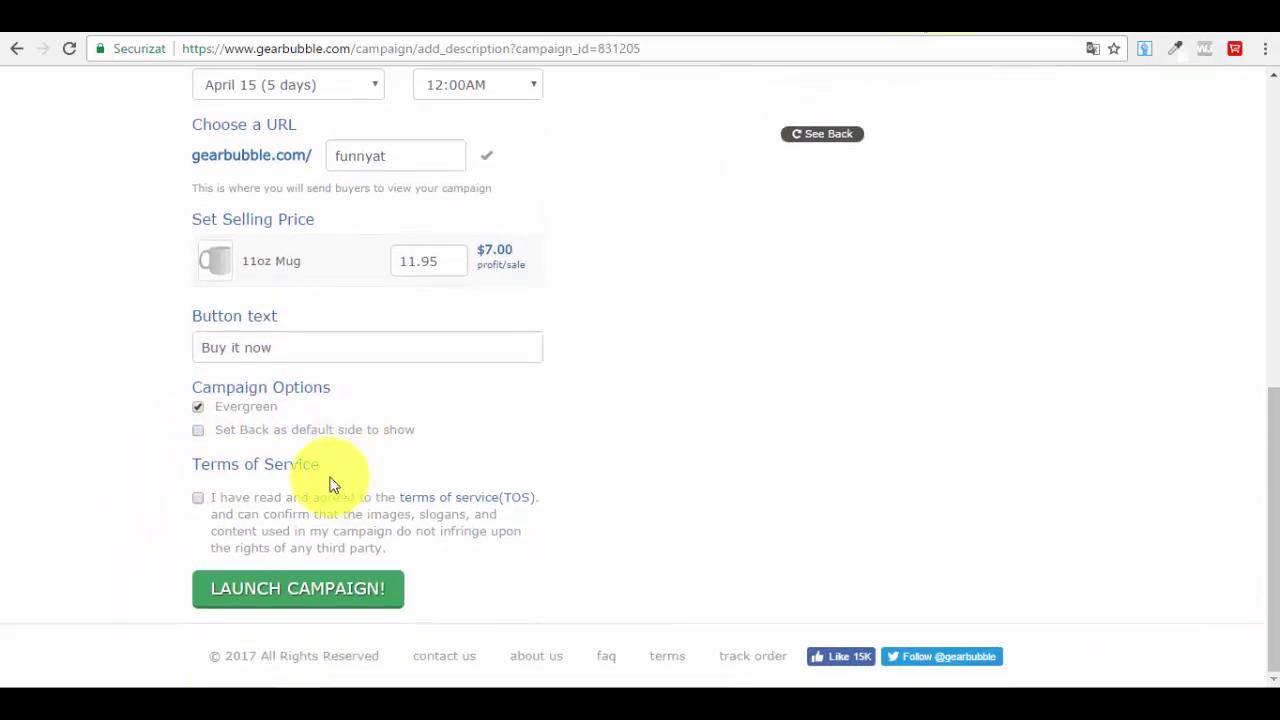
left_click(197, 498)
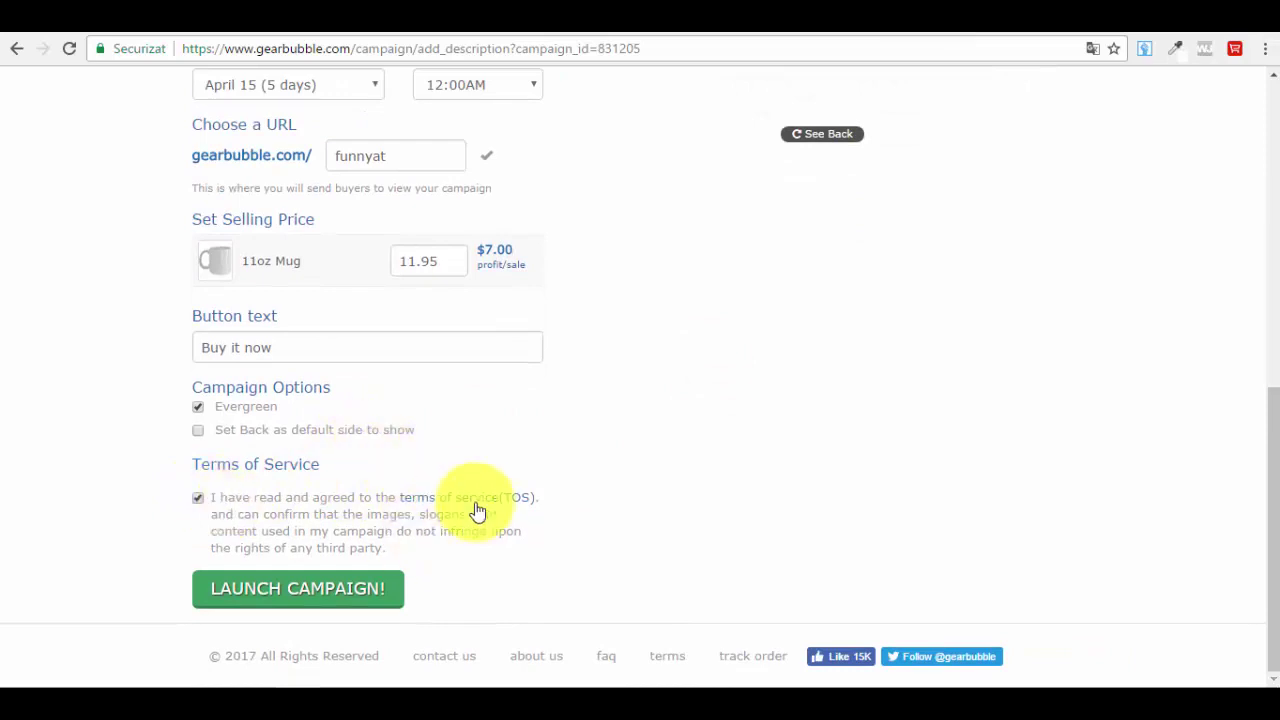
Review the completed campaign form from the title and mug preview down to the launch section.
scroll(554, 400, "up", 1)
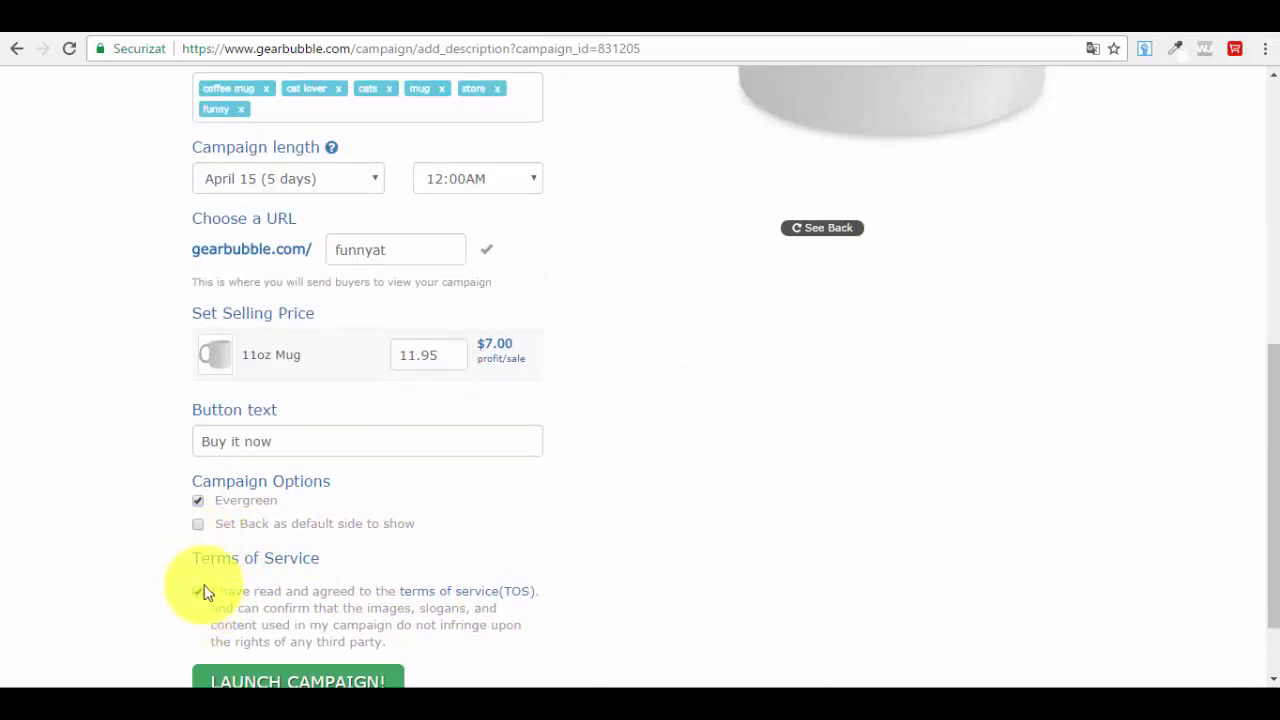
scroll(412, 595, "up", 1)
scroll(410, 596, "up", 5)
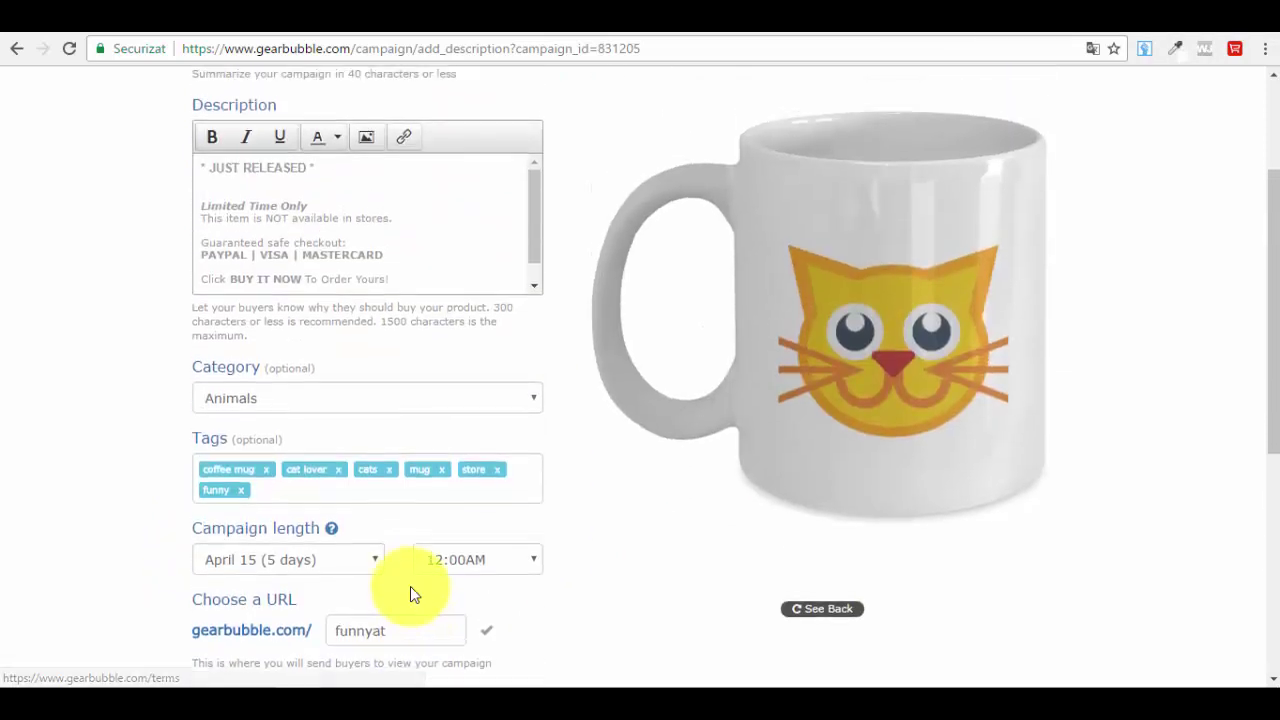
scroll(626, 442, "down", 6)
scroll(626, 442, "up", 6)
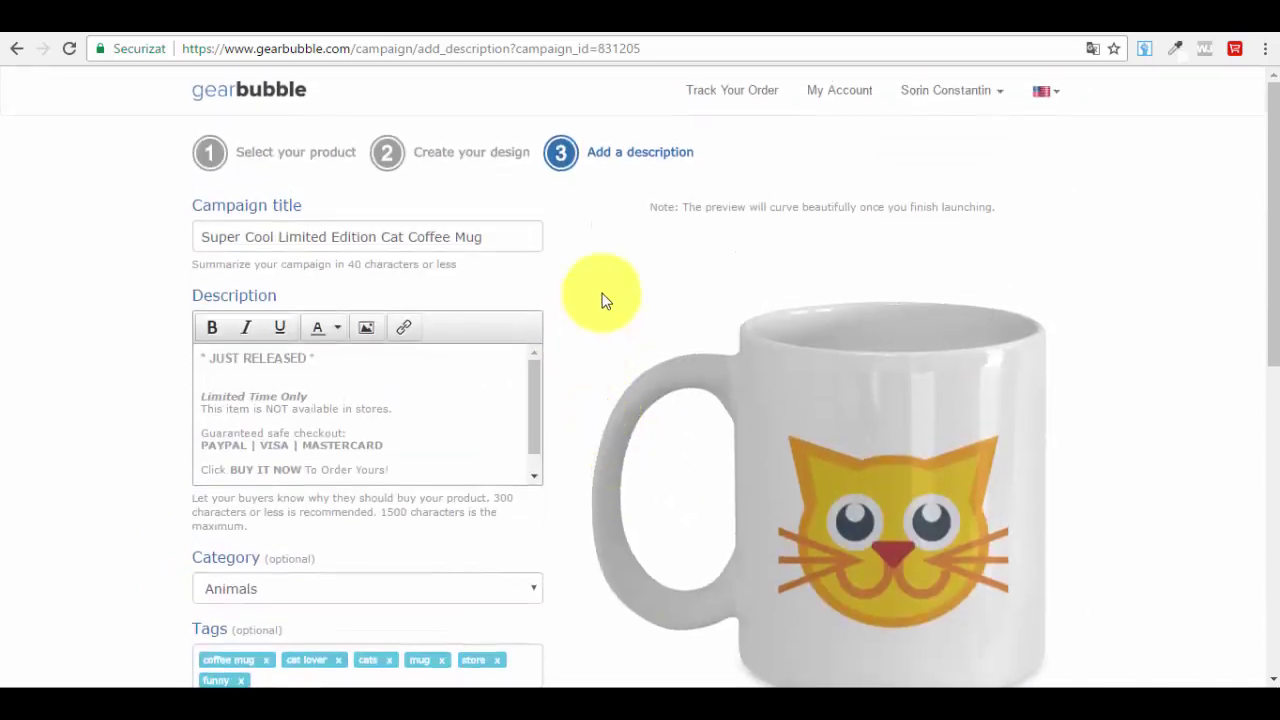
scroll(592, 406, "down", 3)
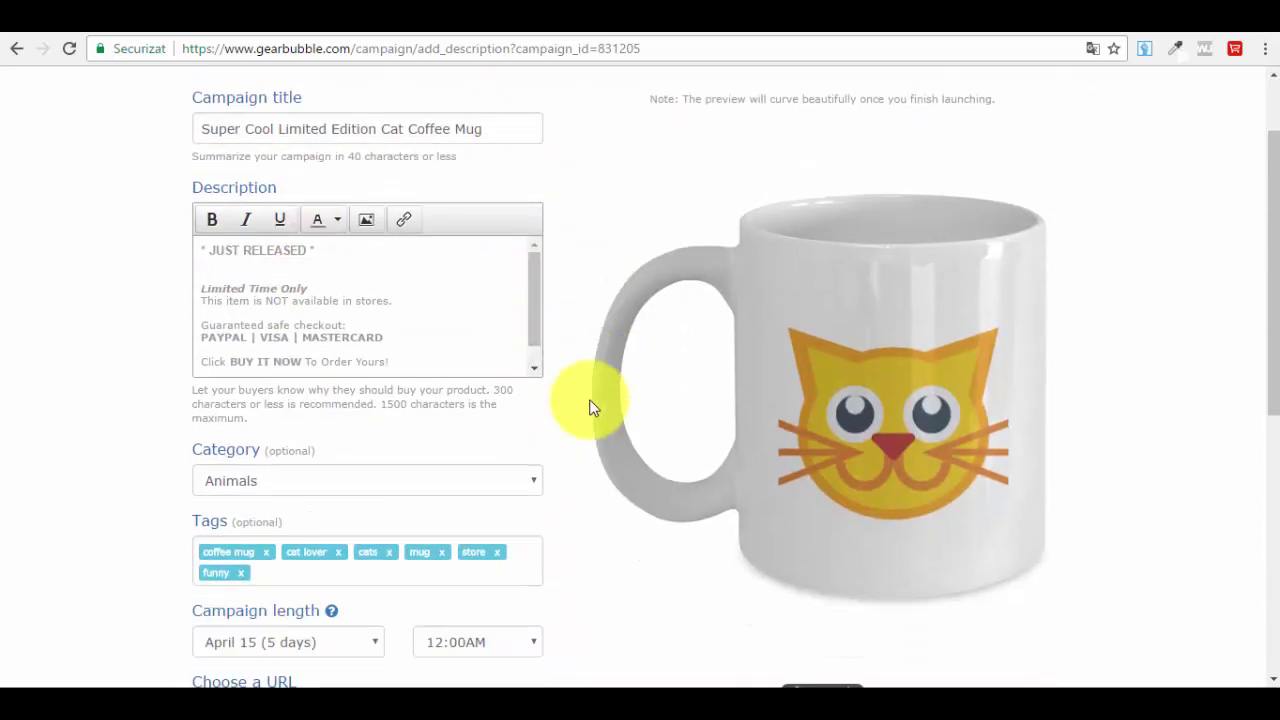
scroll(626, 386, "up", 3)
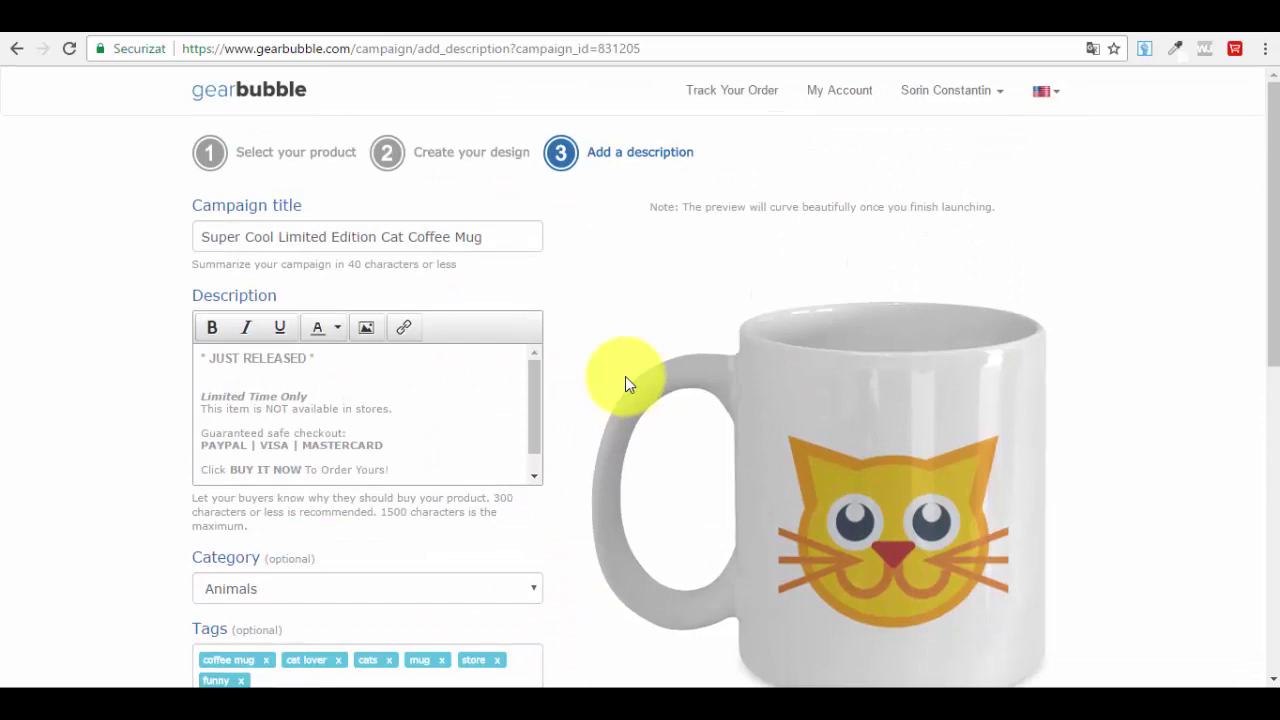
scroll(625, 376, "down", 7)
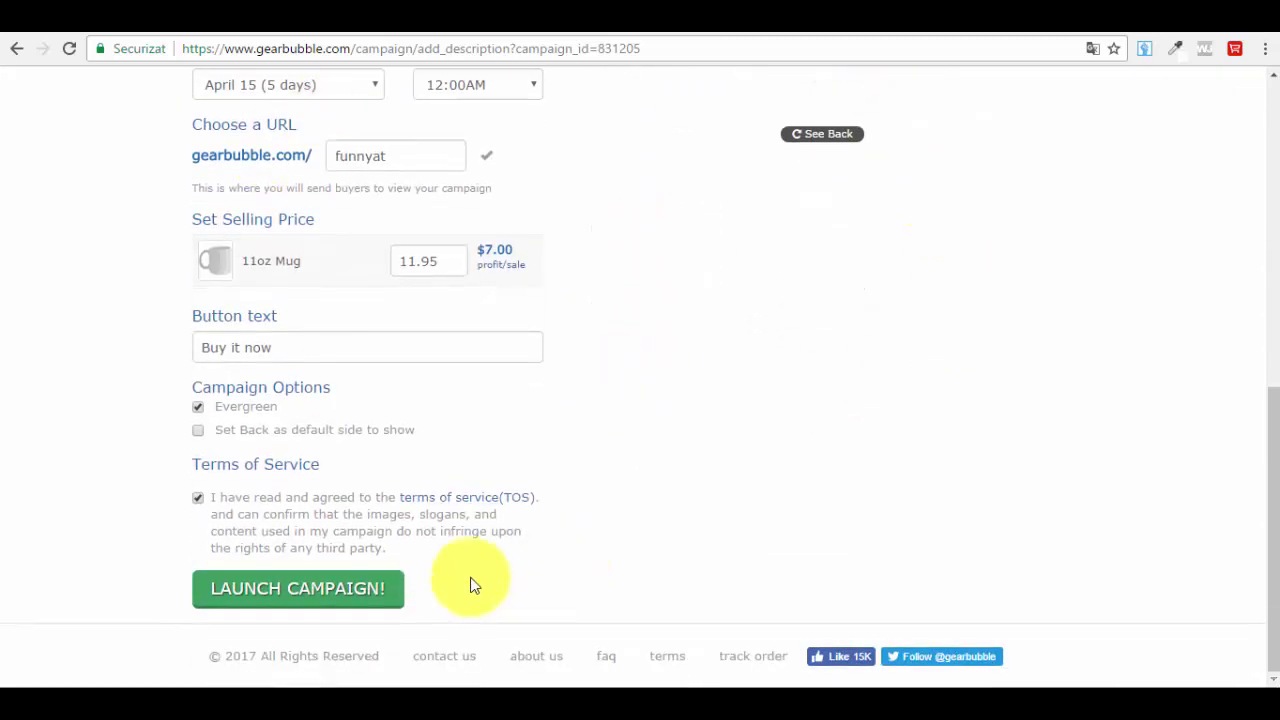
Launch the campaign and review its live sales page with the cat mug, price, purchase option and countdown.
left_click(287, 600)
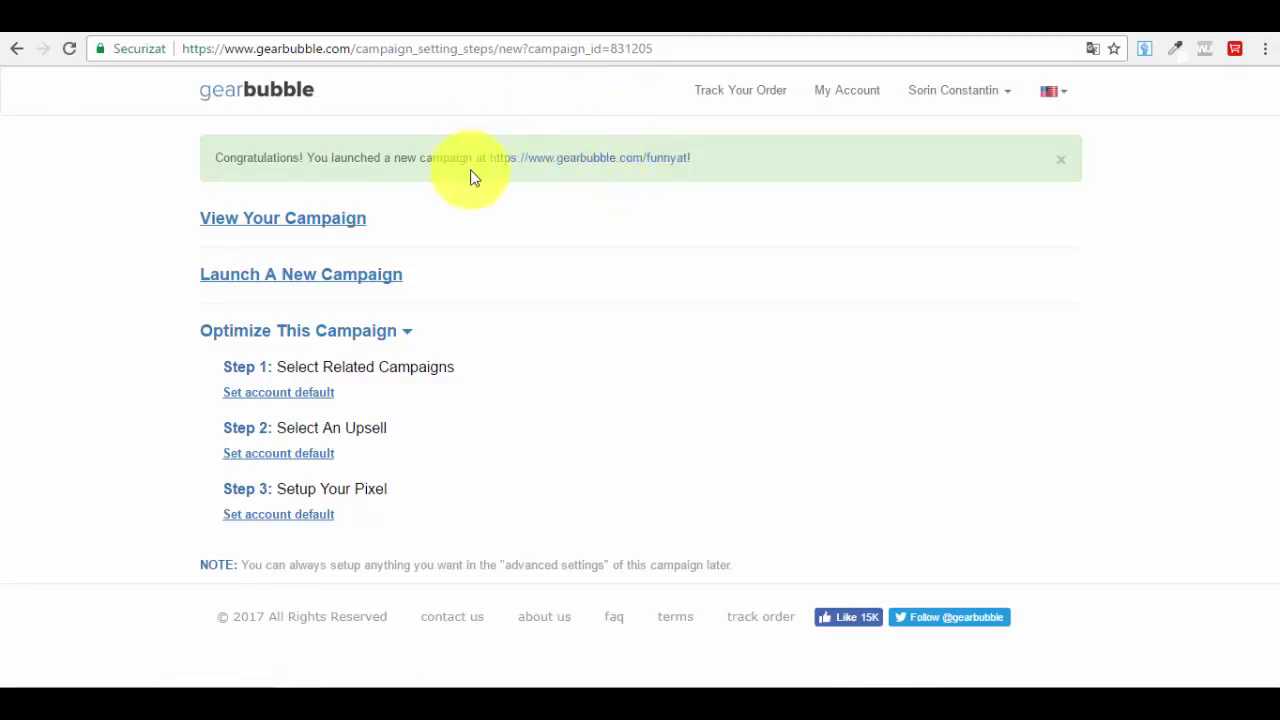
left_click(667, 163)
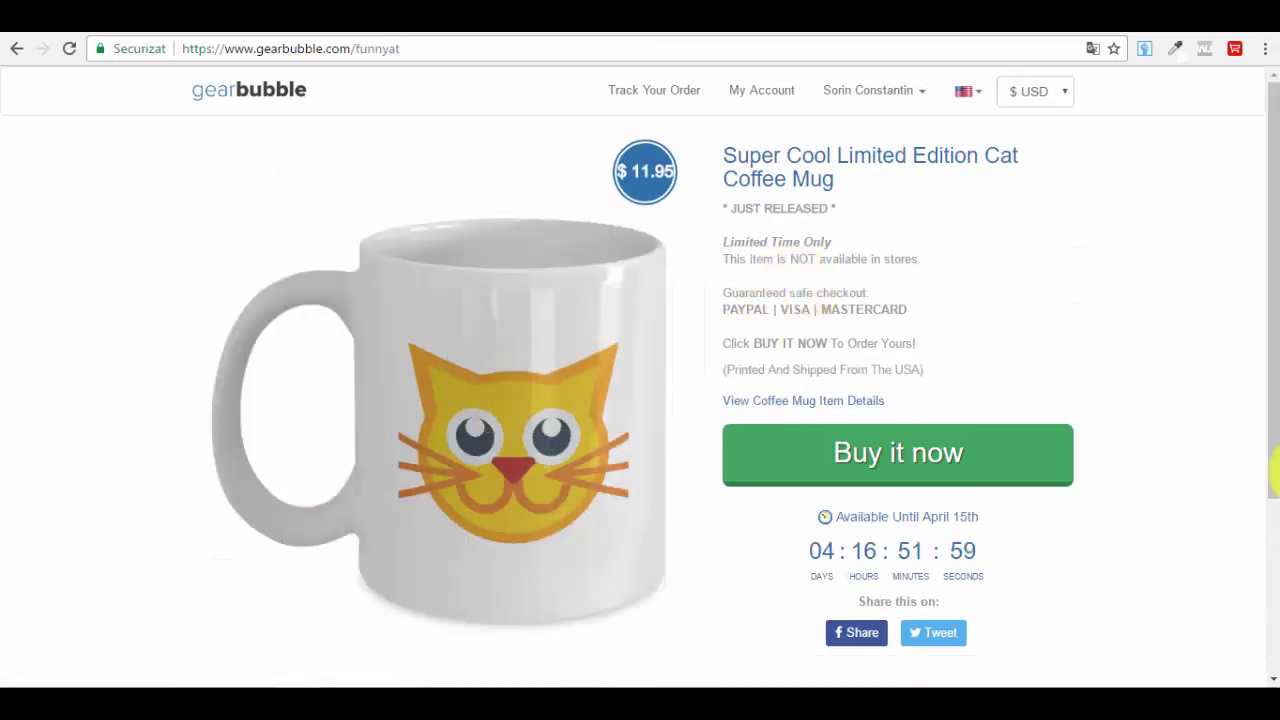
scroll(1172, 461, "down", 2)
scroll(1172, 461, "up", 2)
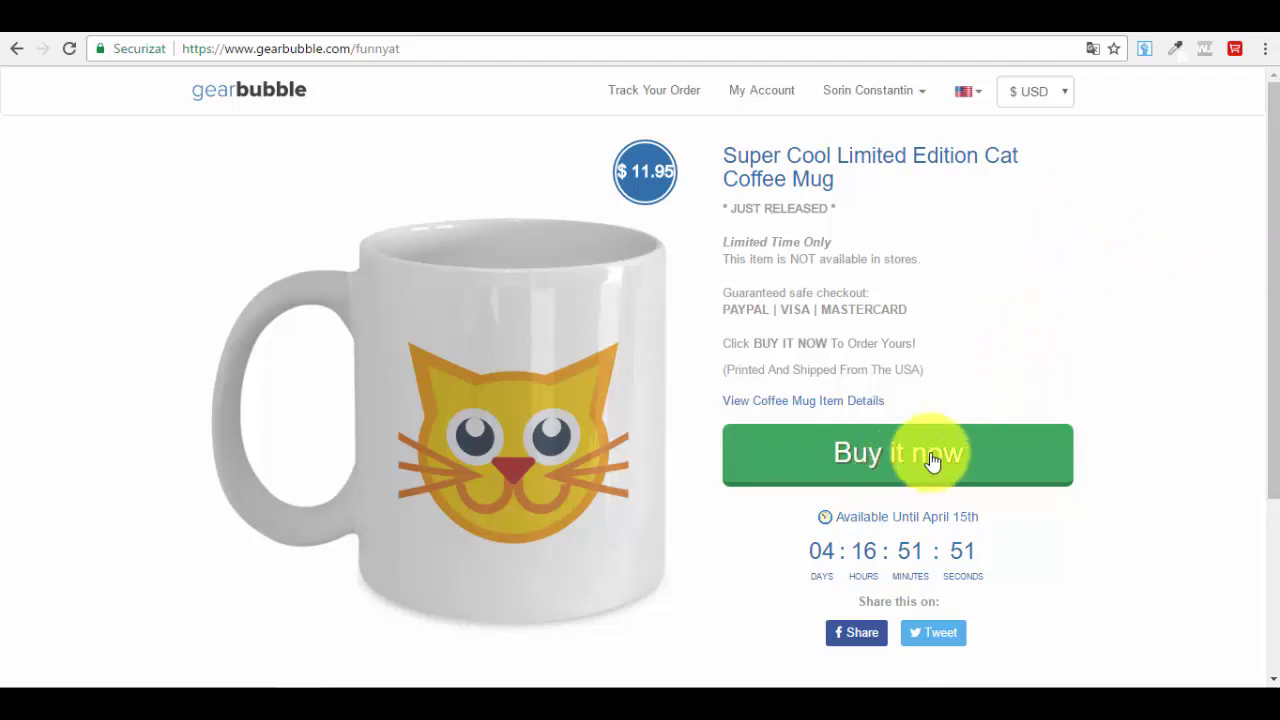
scroll(797, 414, "down", 1)
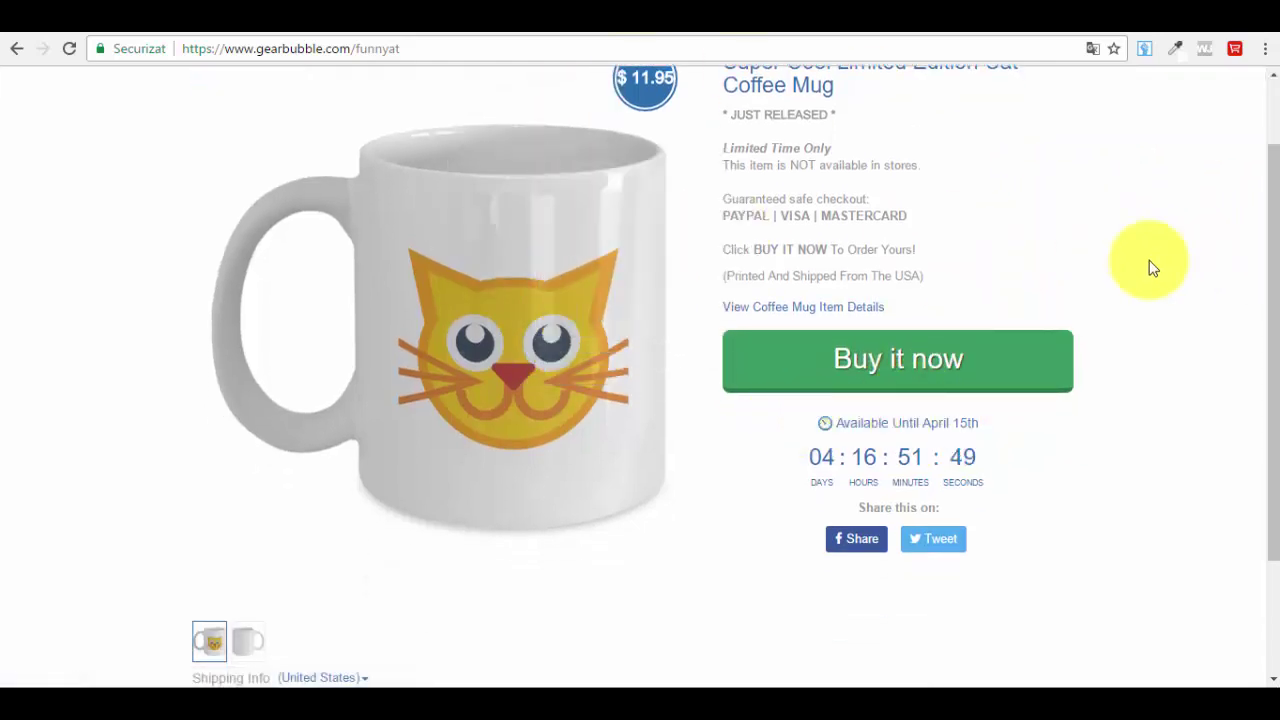
scroll(1140, 285, "up", 1)
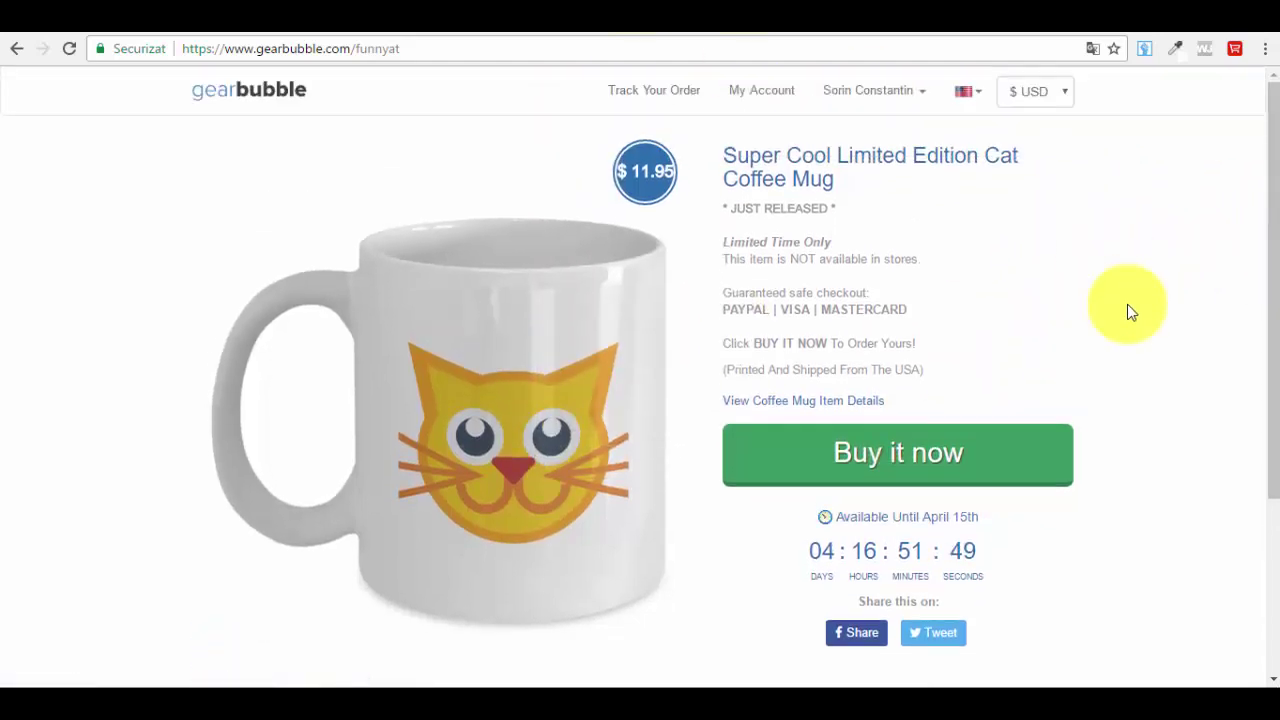
Highlight the live campaign's full web address, and return to the launch confirmation page with the campaign optimization steps.
left_click(451, 45)
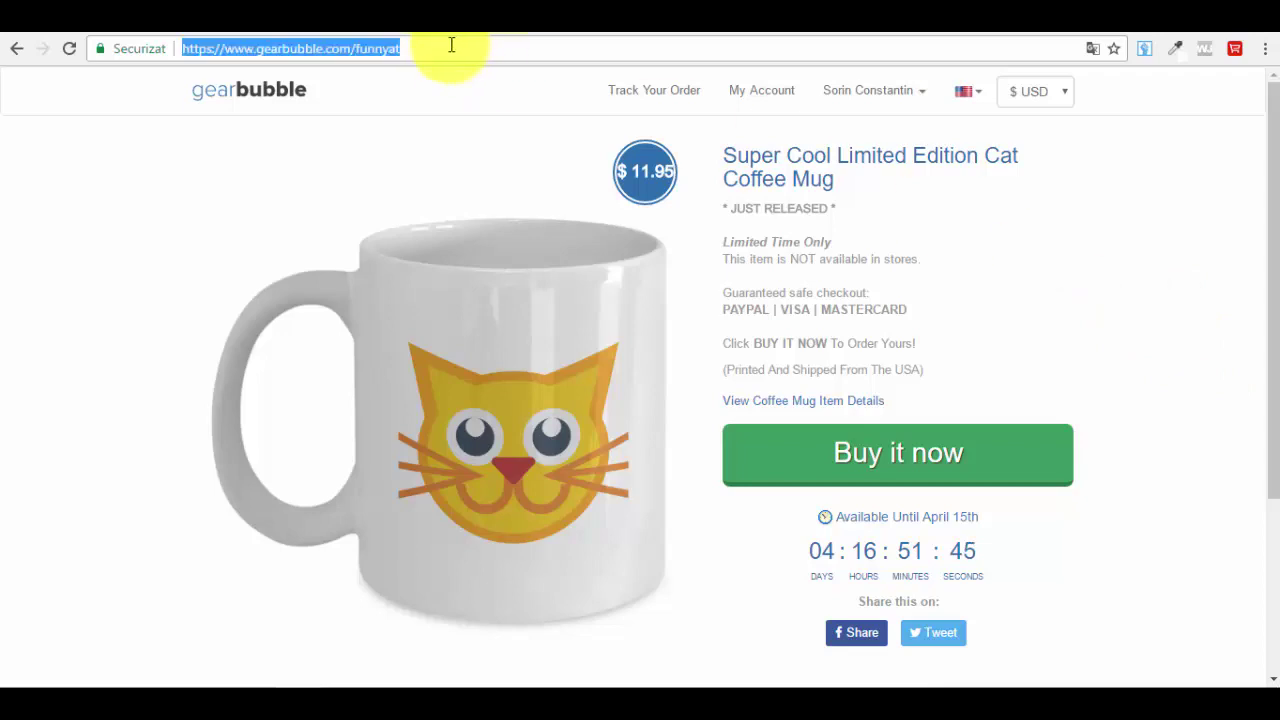
right_click(451, 45)
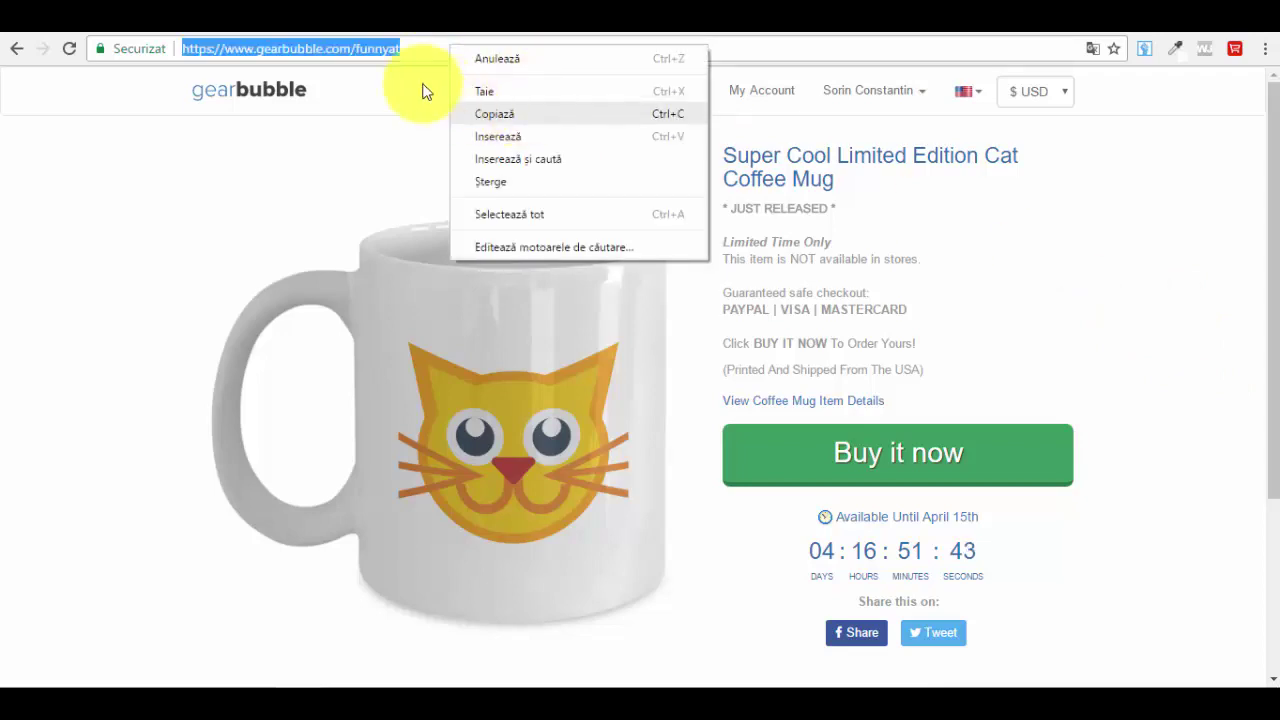
left_click(386, 56)
left_click(386, 55)
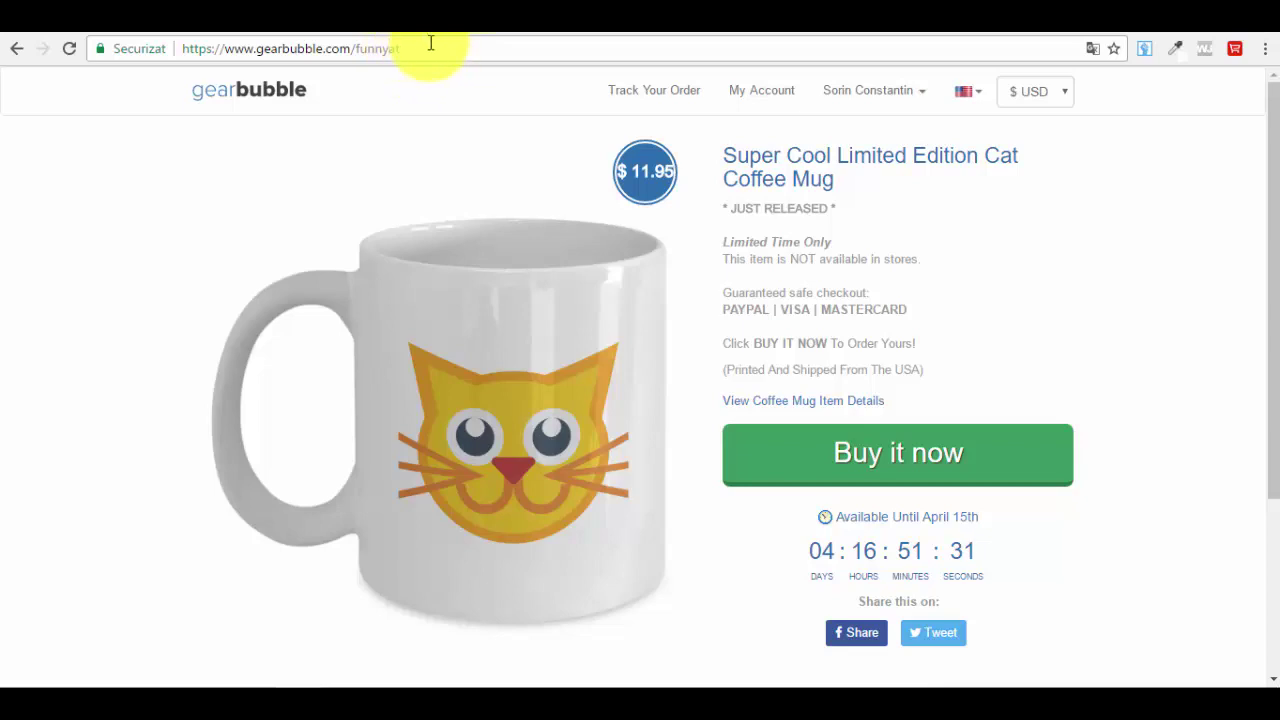
left_click_drag(431, 43, 100, 40)
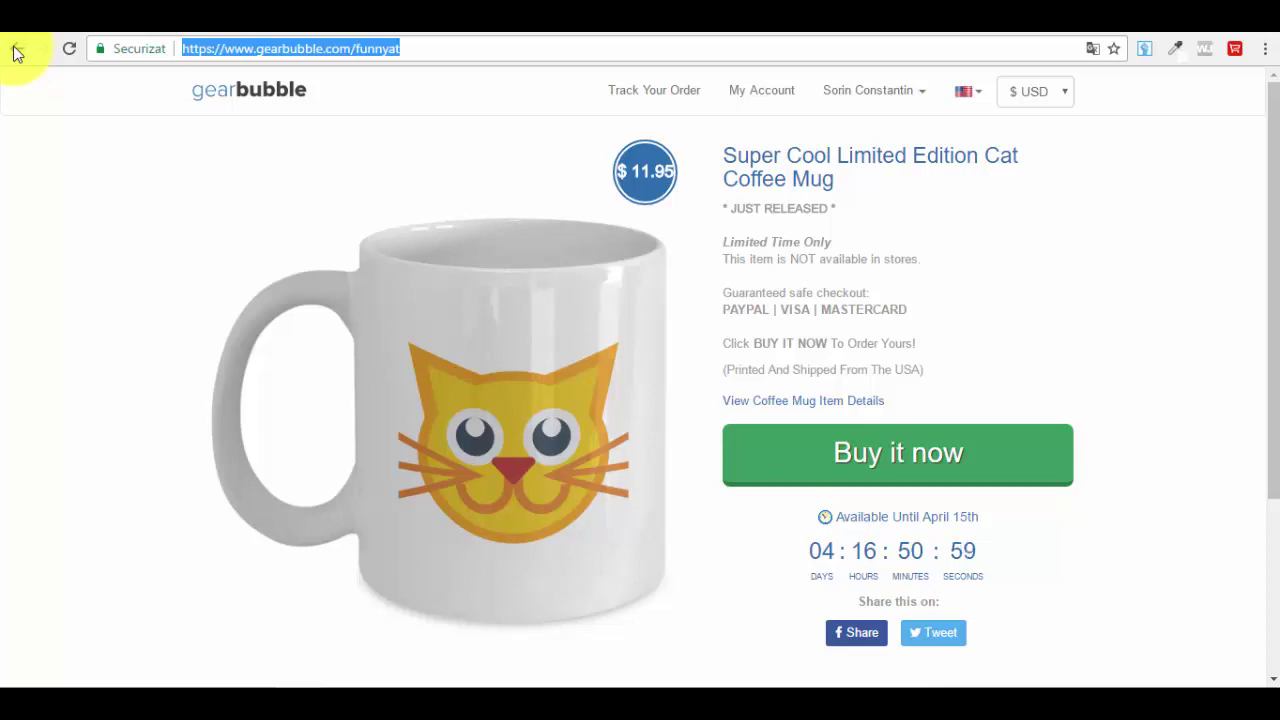
left_click(14, 50)
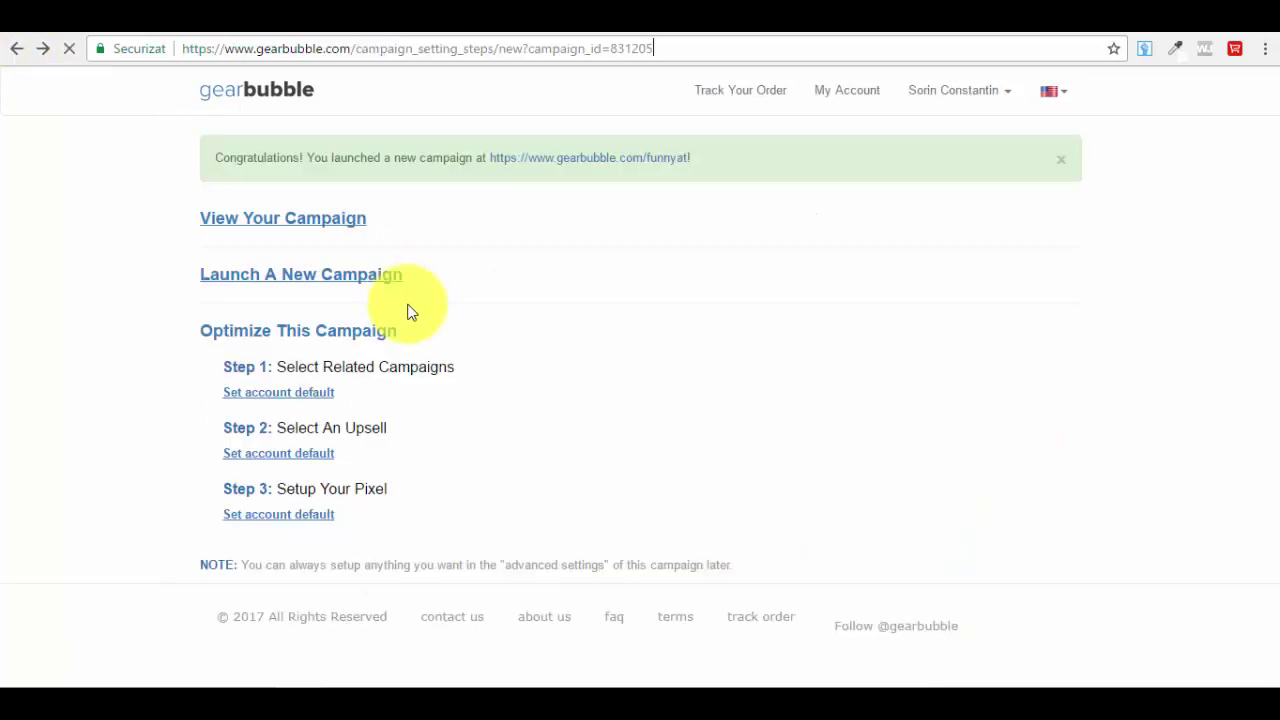